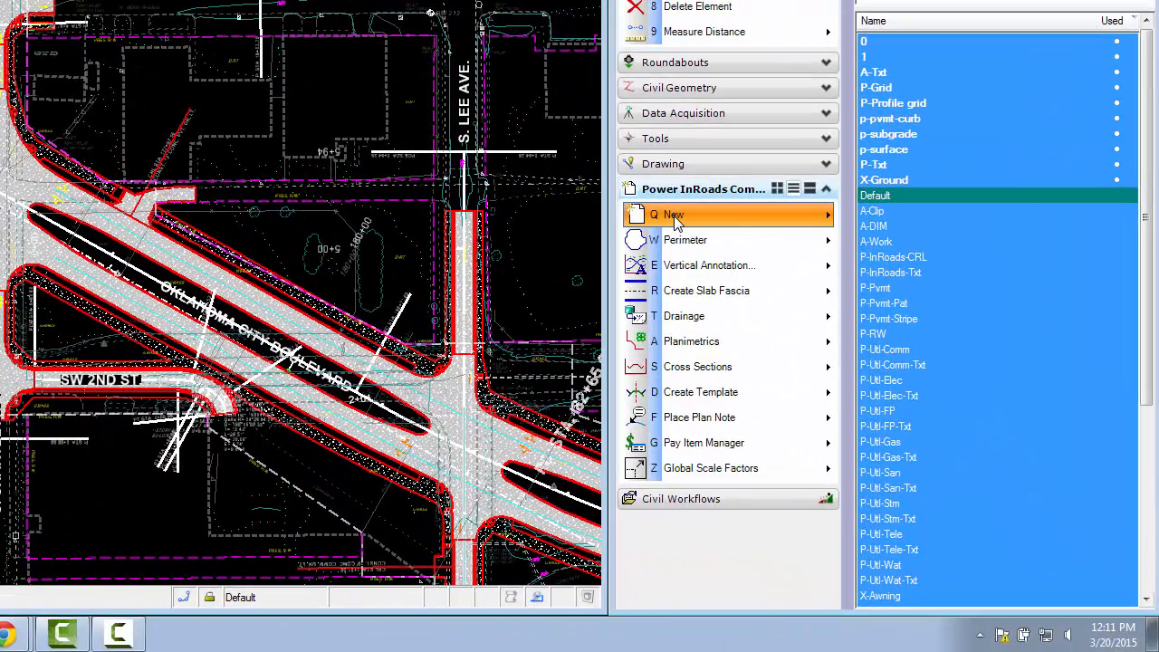
# Create a new drainage database named "1024-05 Existing"
pyautogui.click(832, 364)
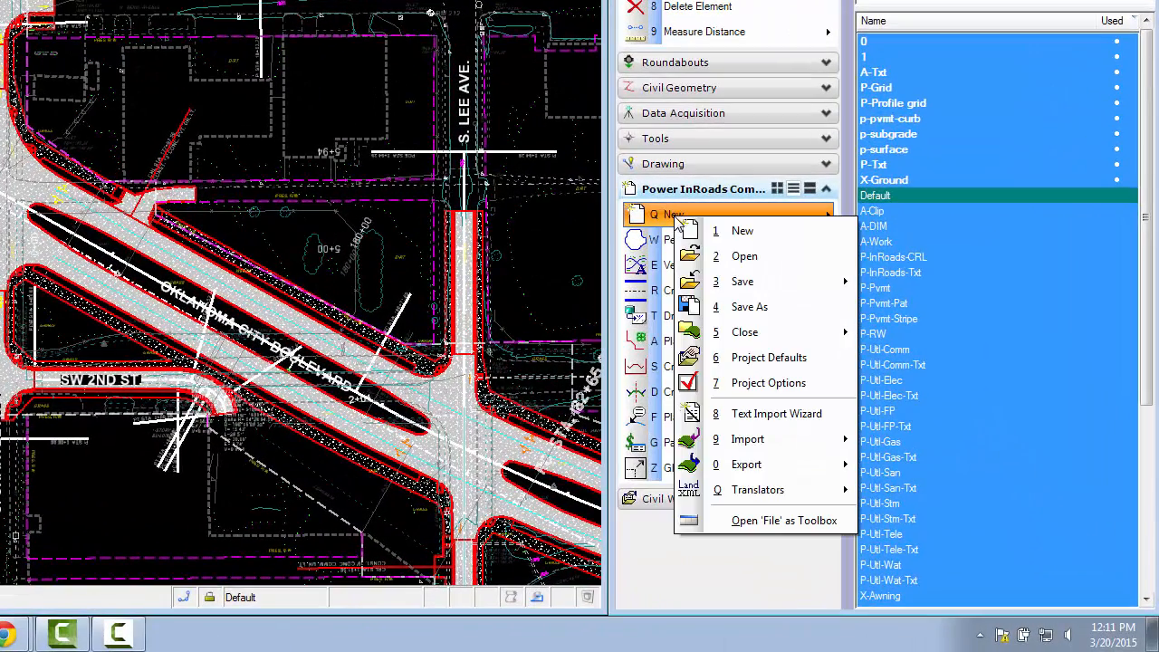
pyautogui.click(733, 231)
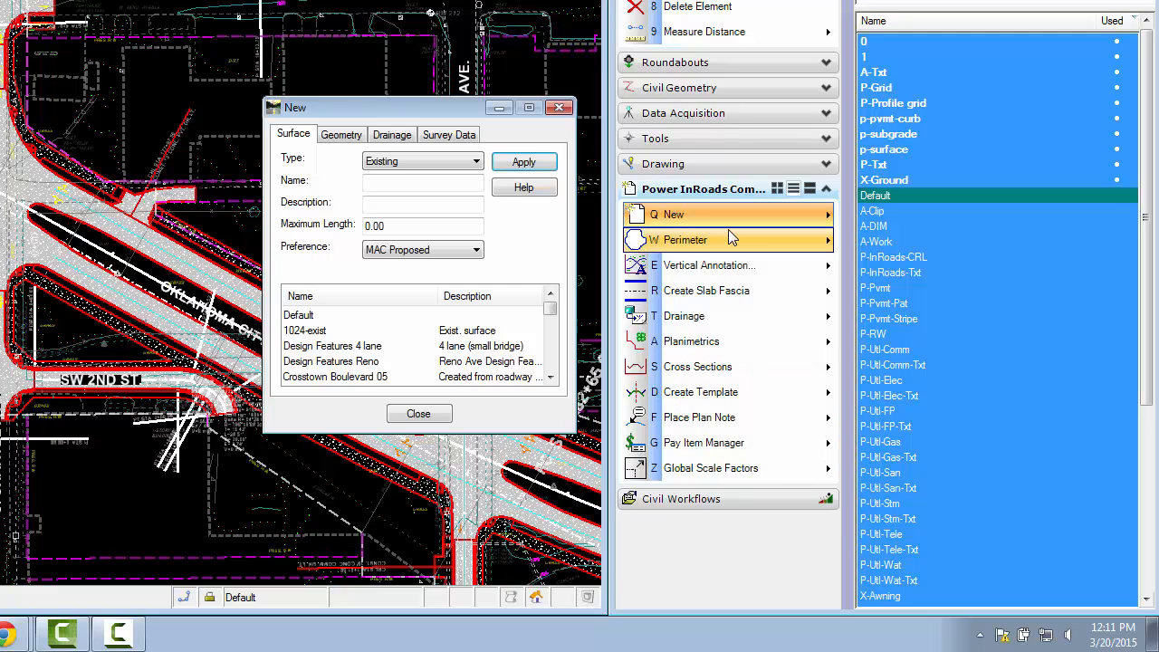
pyautogui.click(391, 135)
pyautogui.click(389, 179)
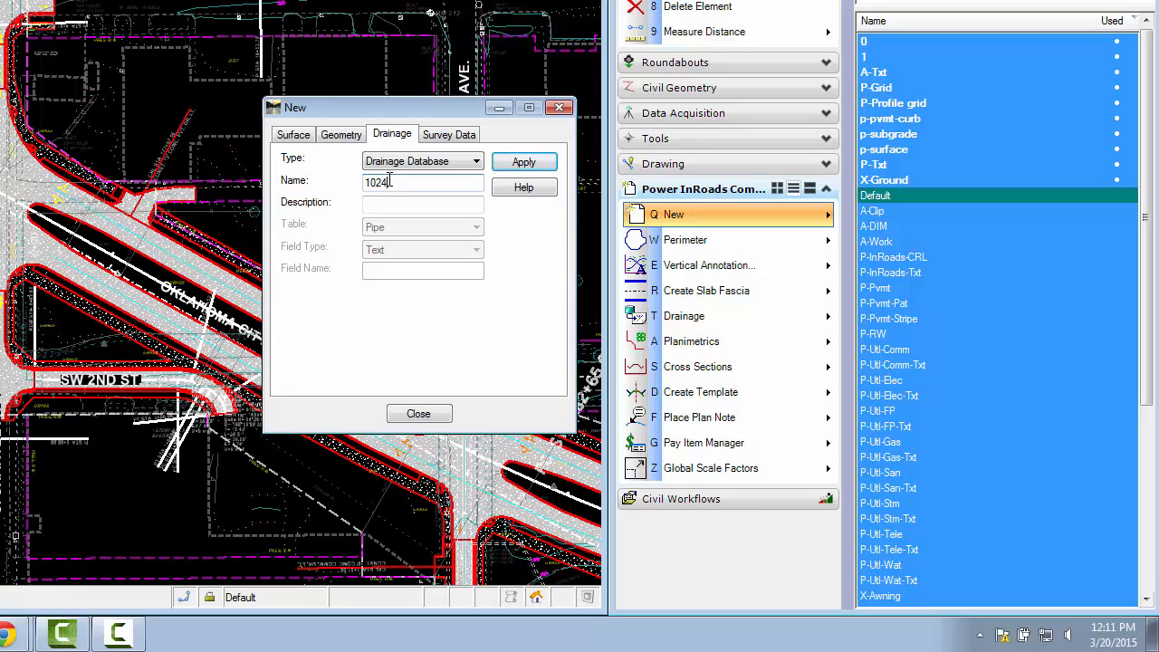
pyautogui.write('1024.05 Existing')
pyautogui.click(532, 169)
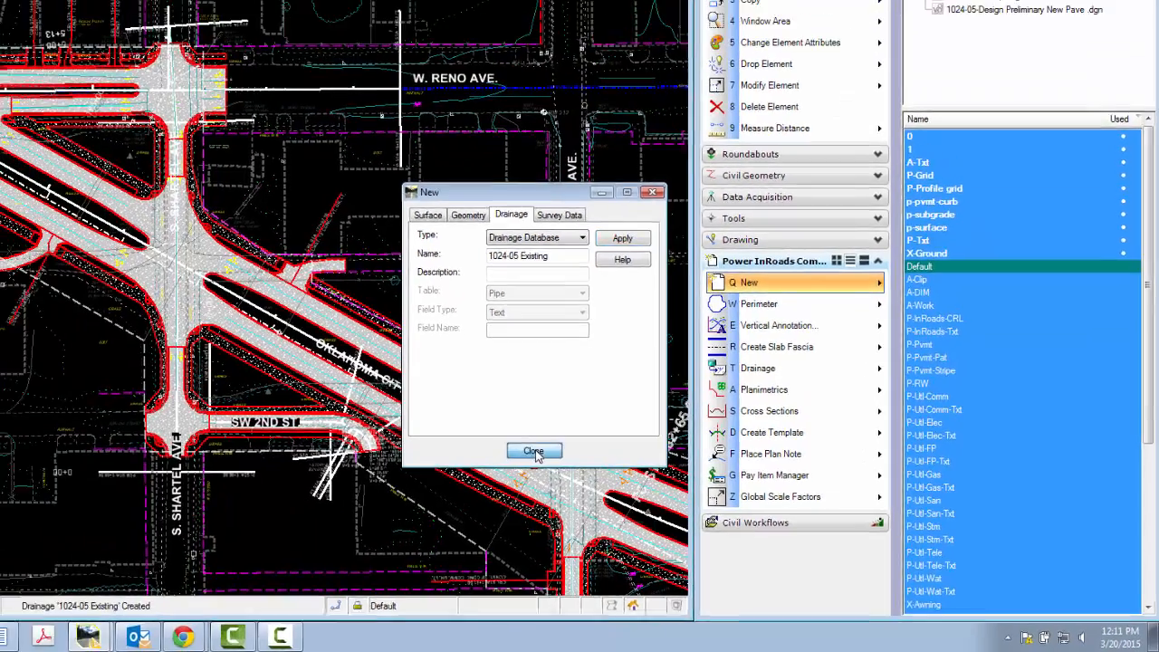
pyautogui.click(415, 413)
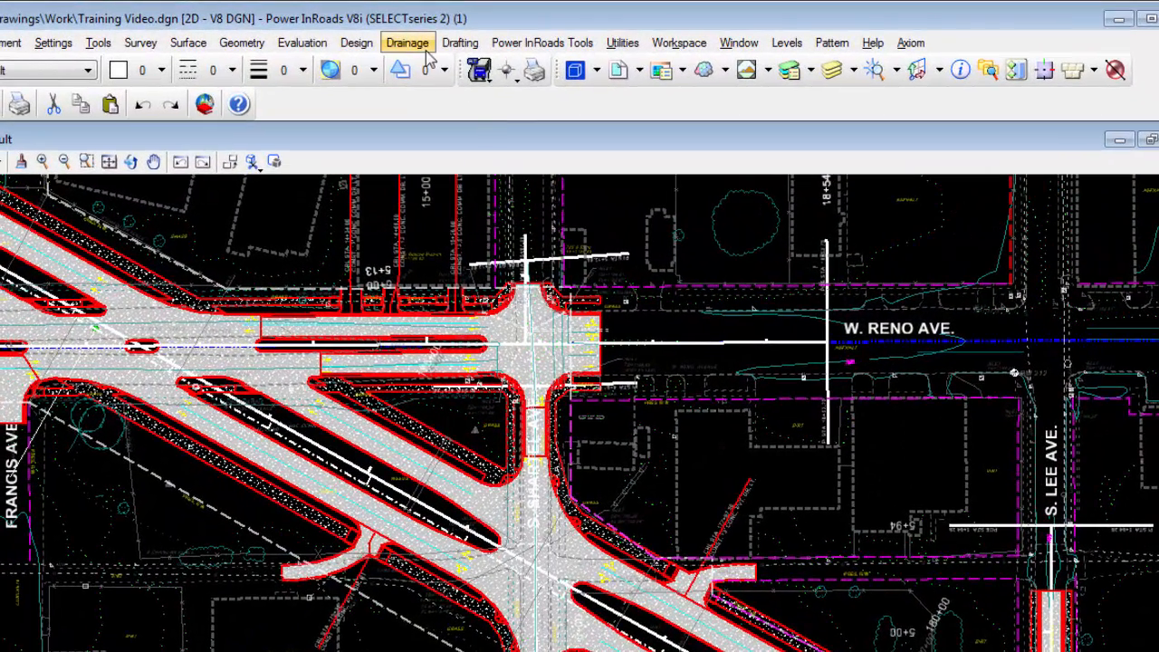
# Load the PROPOSED DRAINAGE preference into the View Drainage settings
pyautogui.click(406, 42)
pyautogui.moveTo(426, 62)
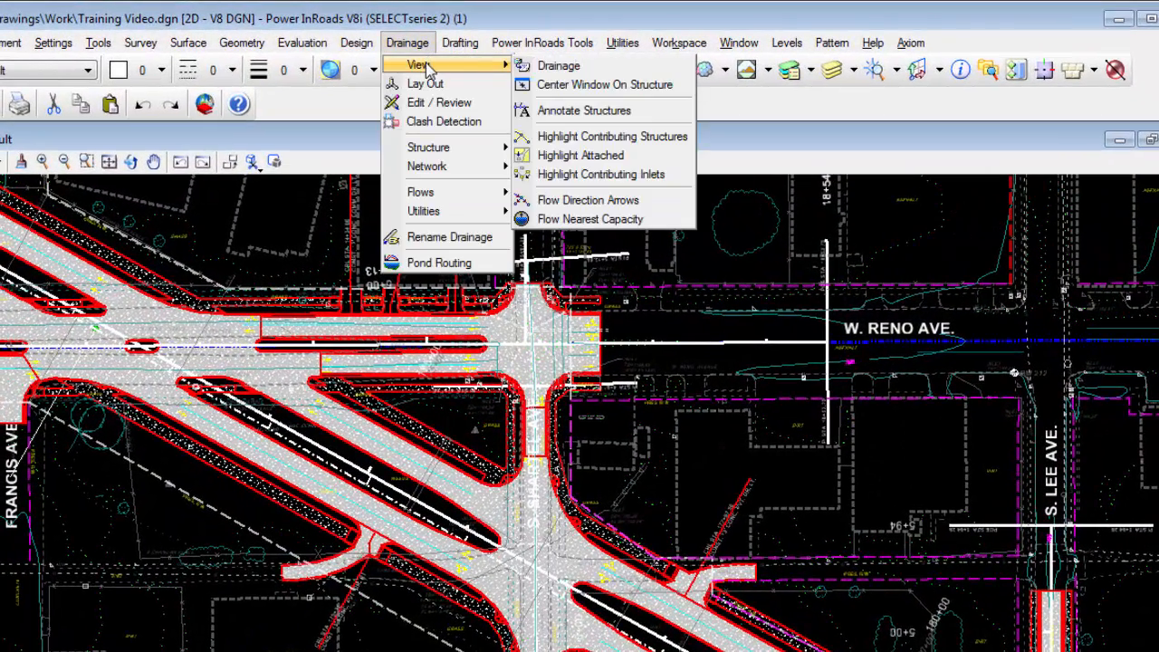
pyautogui.click(554, 67)
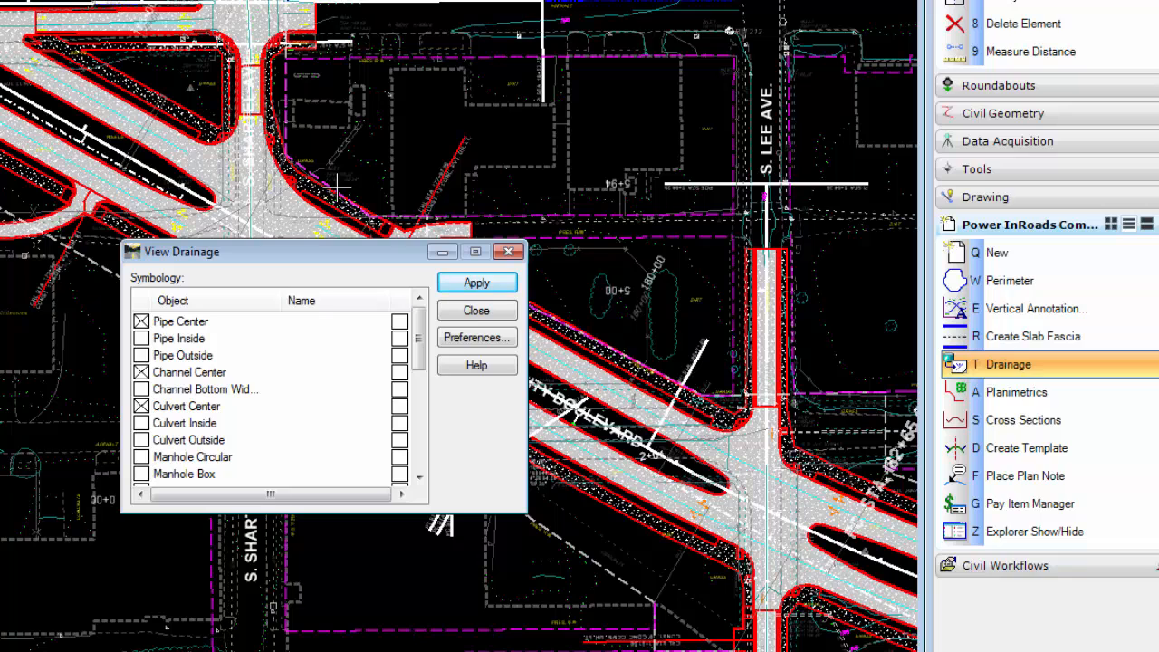
pyautogui.click(470, 342)
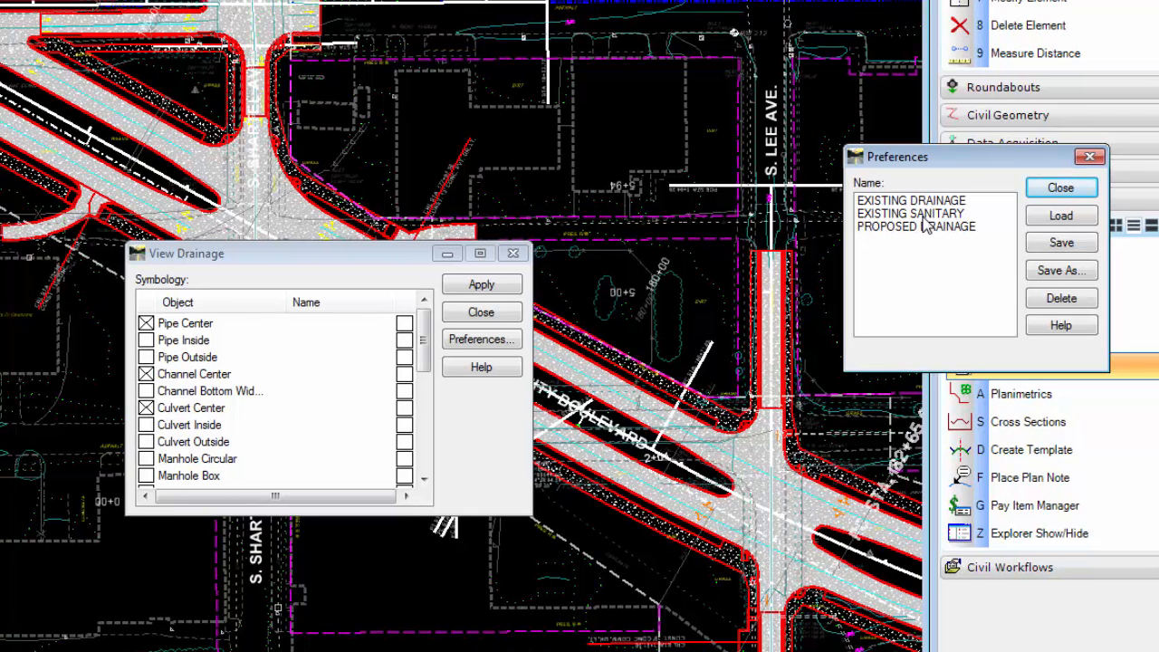
pyautogui.doubleClick(921, 232)
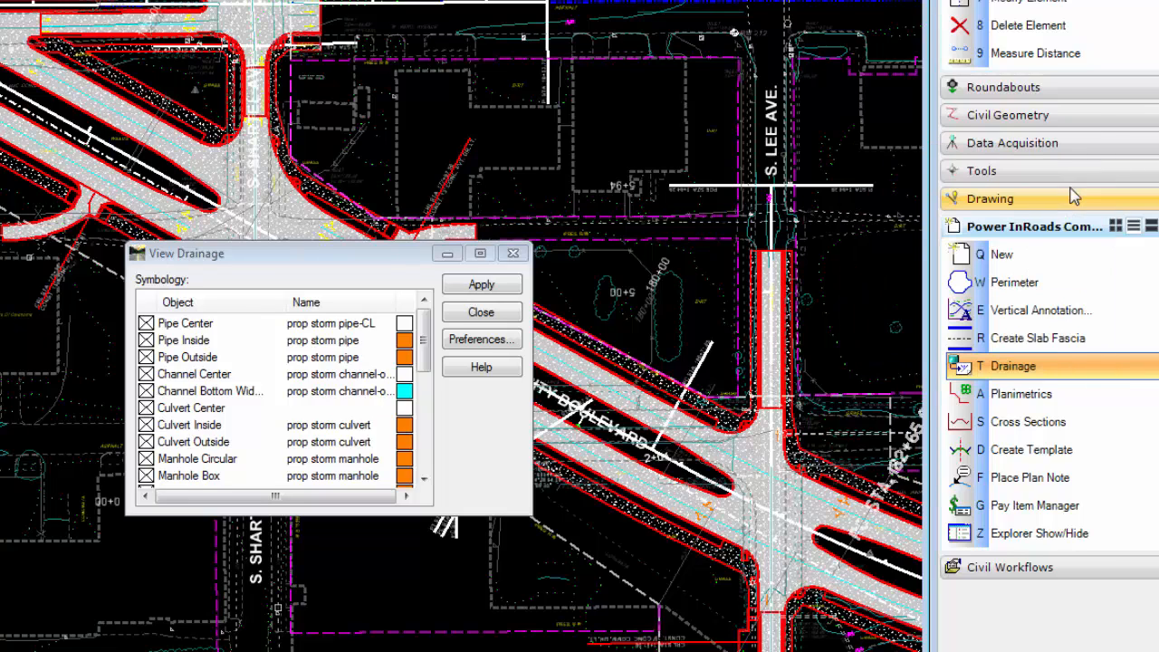
pyautogui.click(1060, 188)
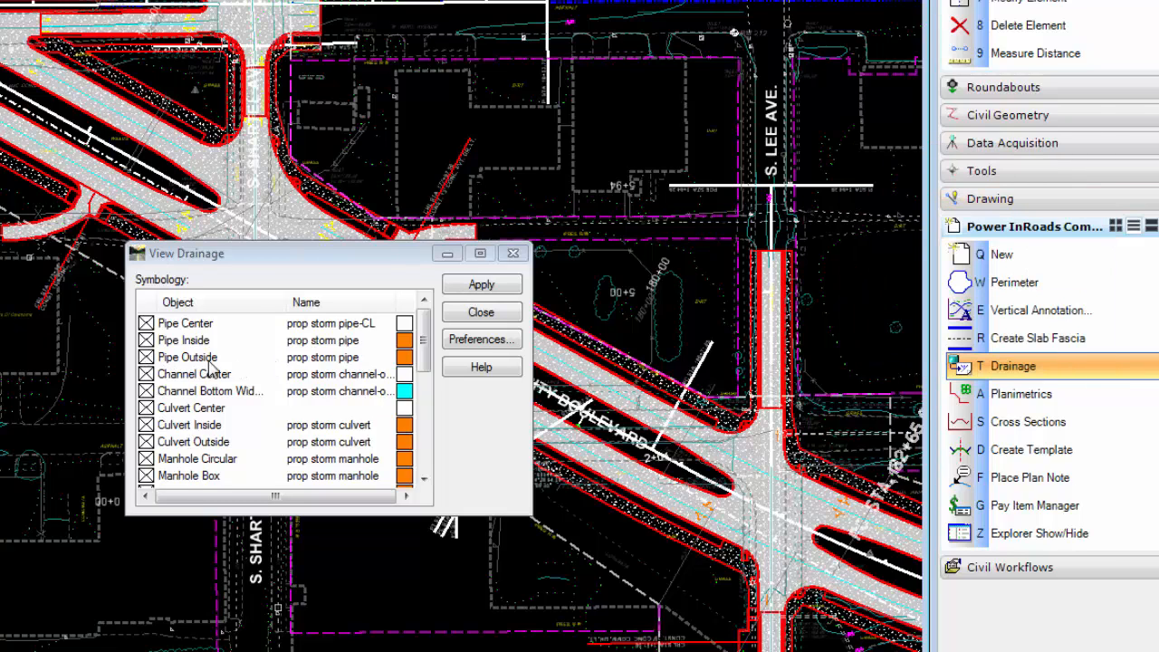
# Review the line symbology assigned to Pipe Outside without changing it, and apply the drainage view settings
pyautogui.click(145, 359)
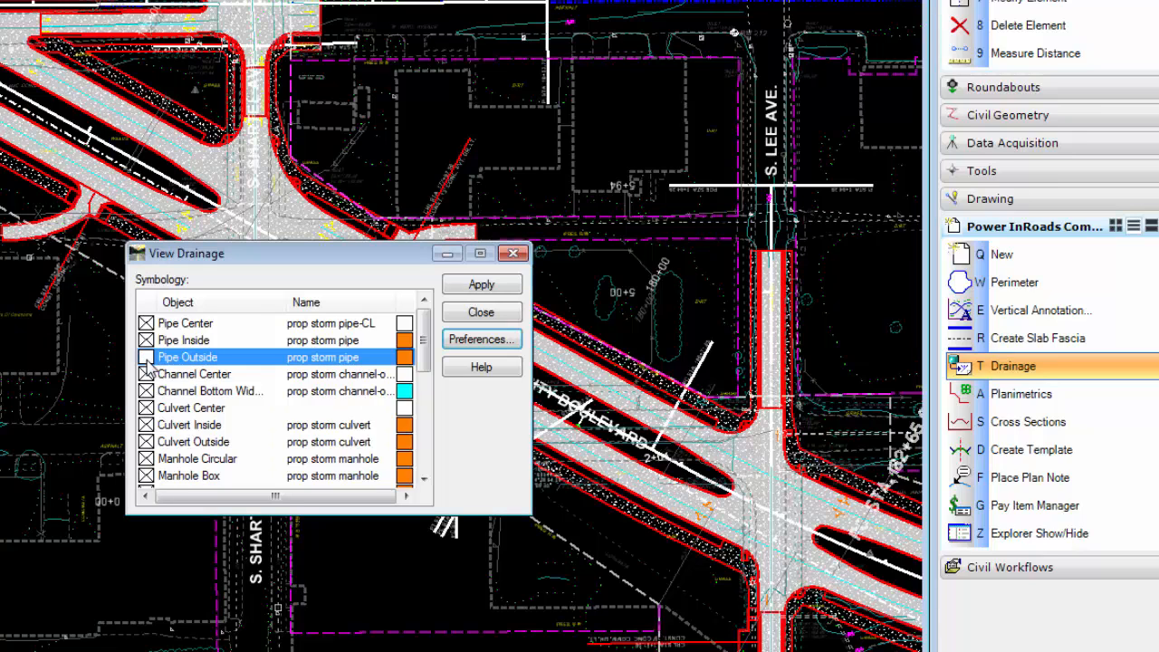
pyautogui.doubleClick(308, 362)
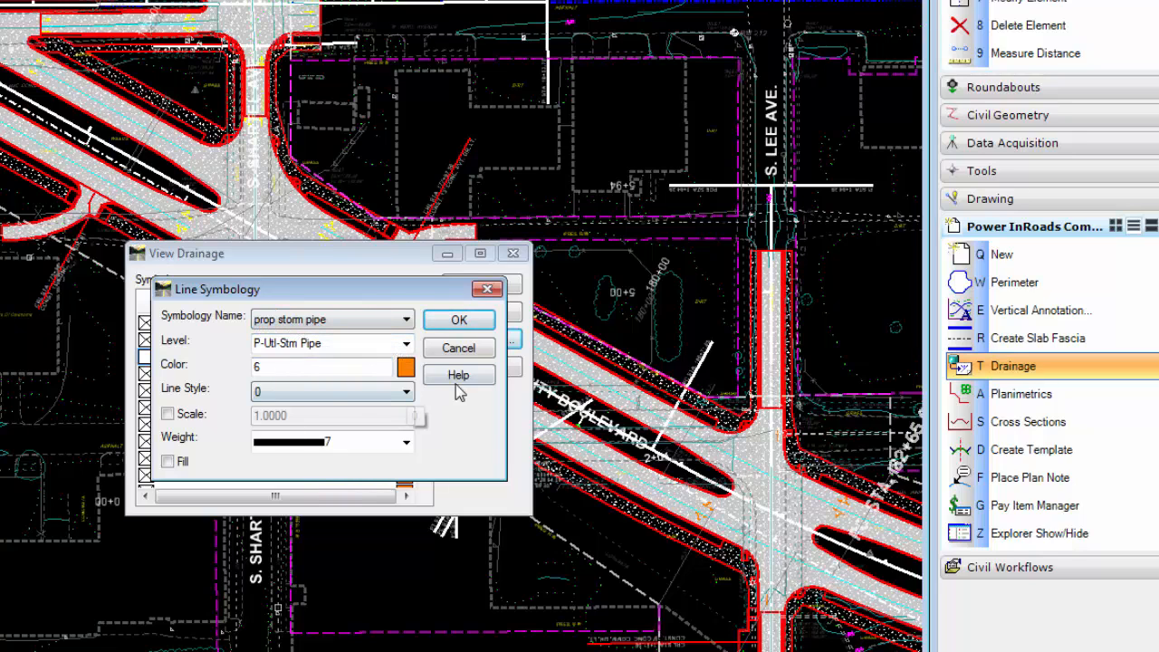
pyautogui.click(459, 347)
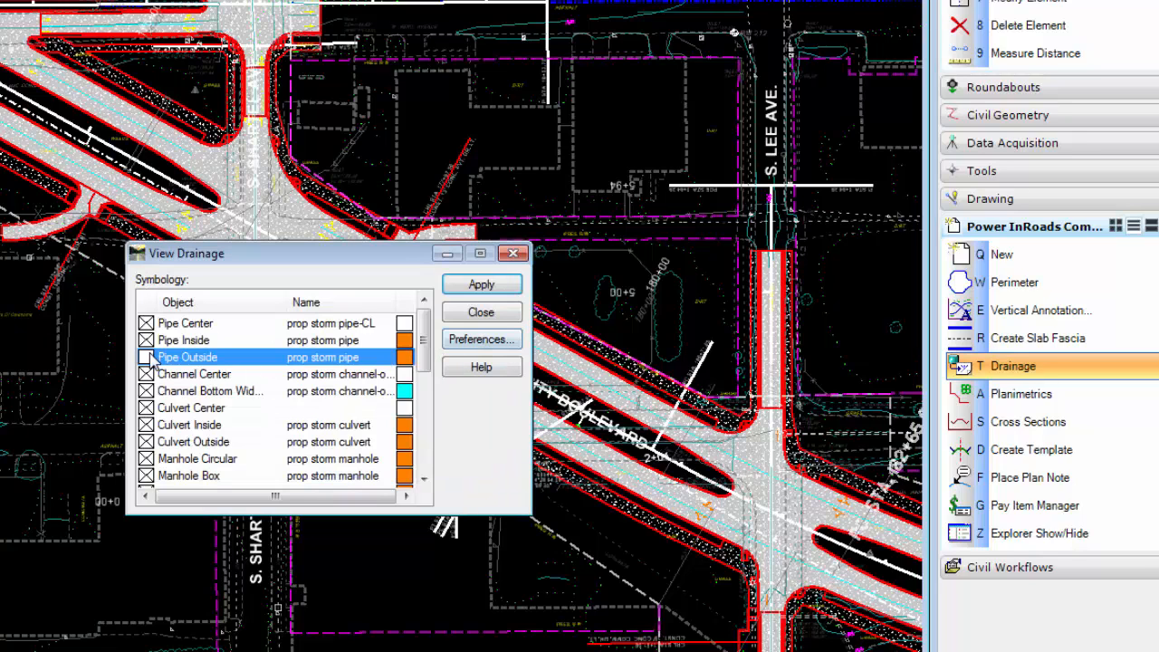
pyautogui.click(481, 285)
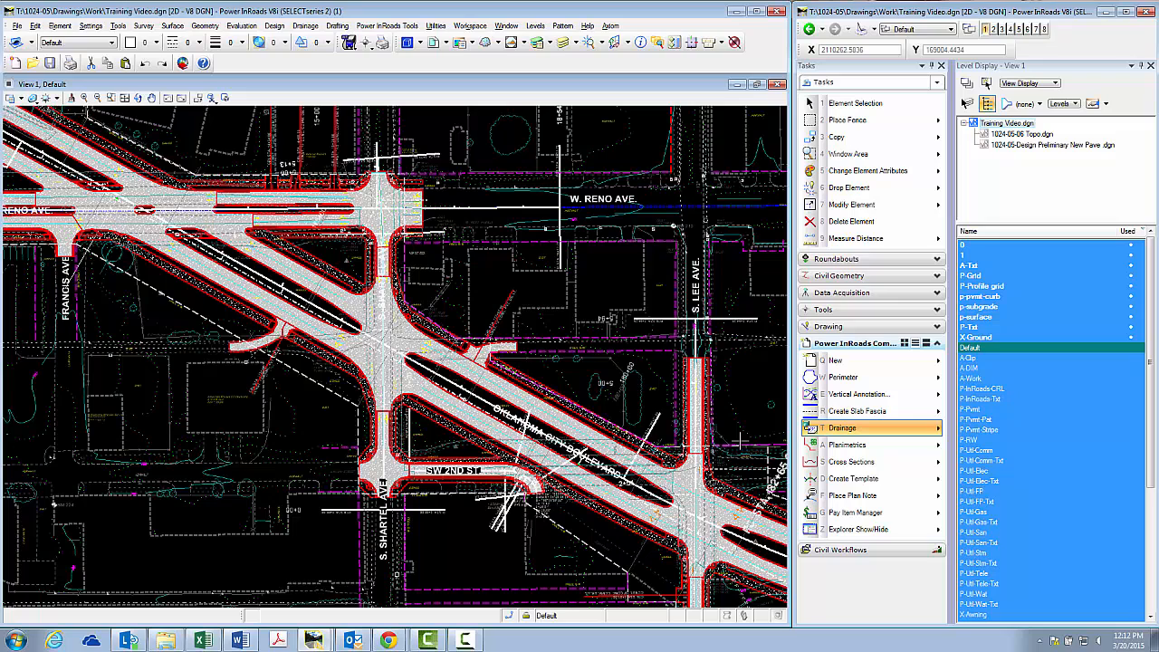
# Open the Drainage Lay Out tool for the W. Reno Ave. and S. Shartel Ave. intersection
pyautogui.click(306, 27)
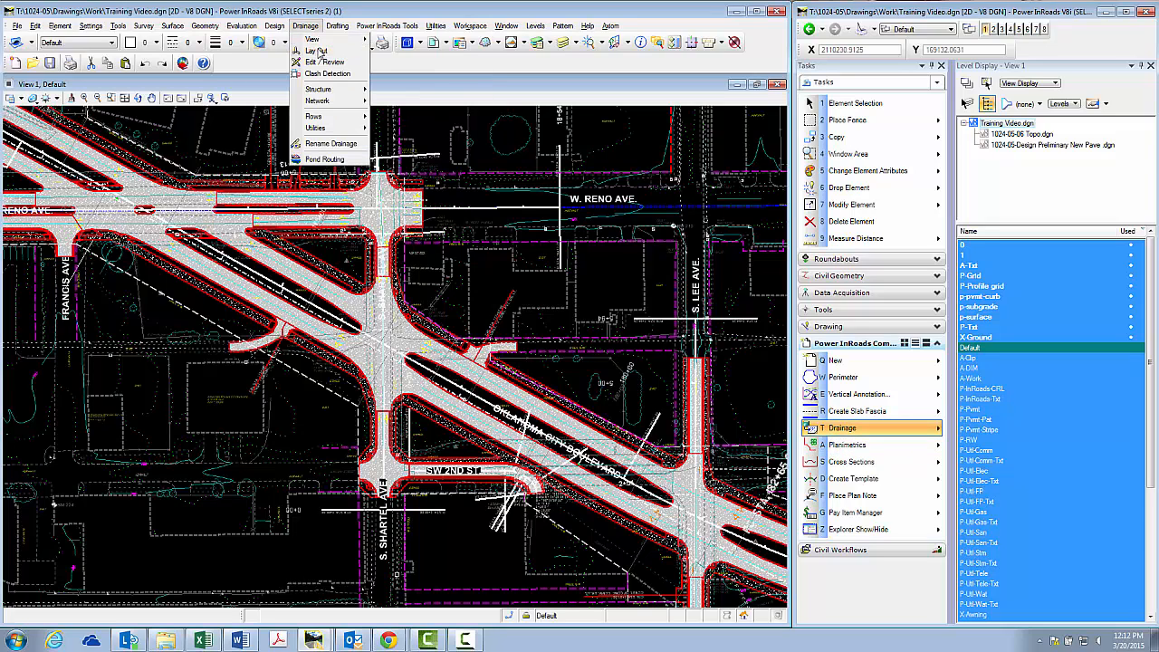
pyautogui.click(317, 51)
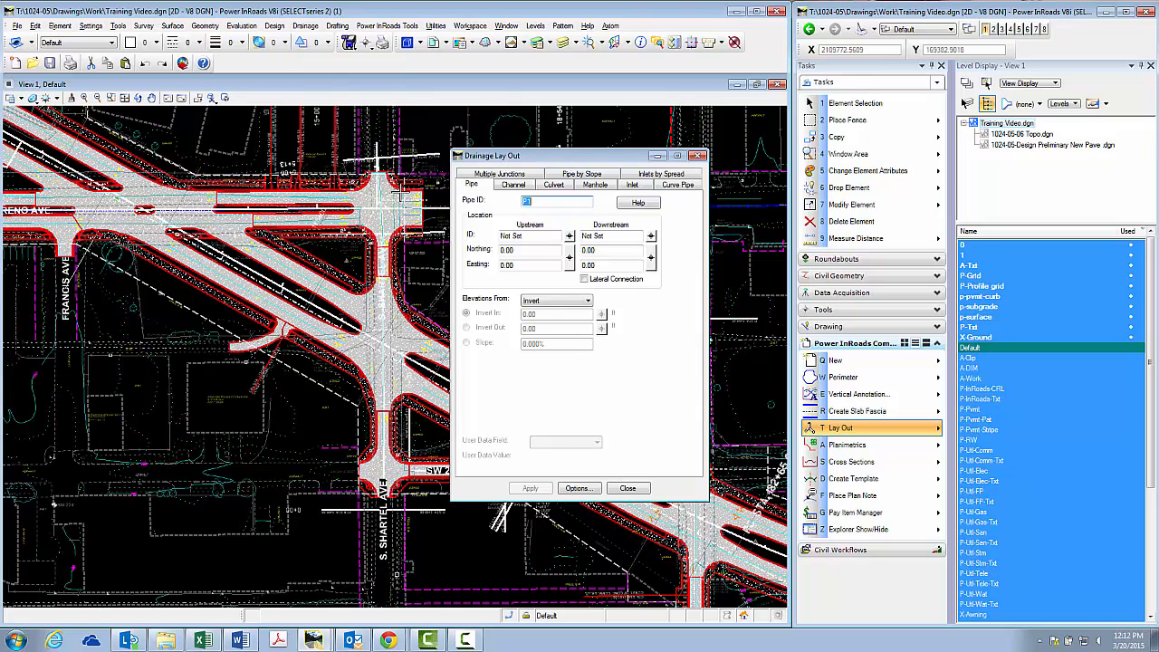
pyautogui.scroll(3, 359, 185)
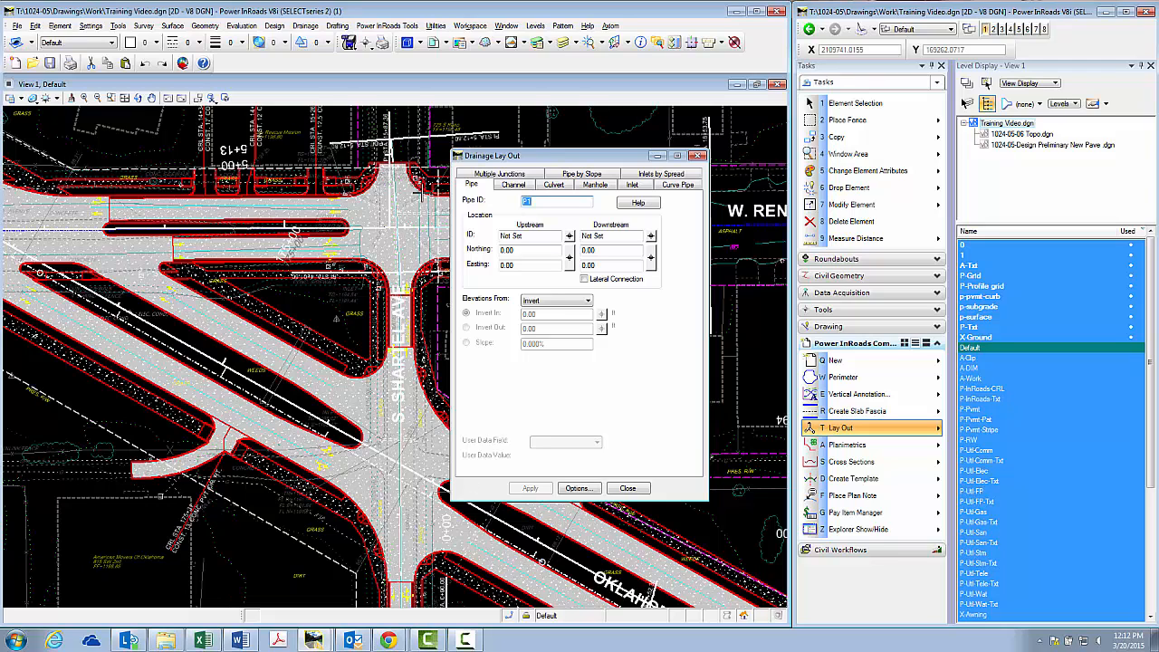
pyautogui.scroll(3, 397, 168)
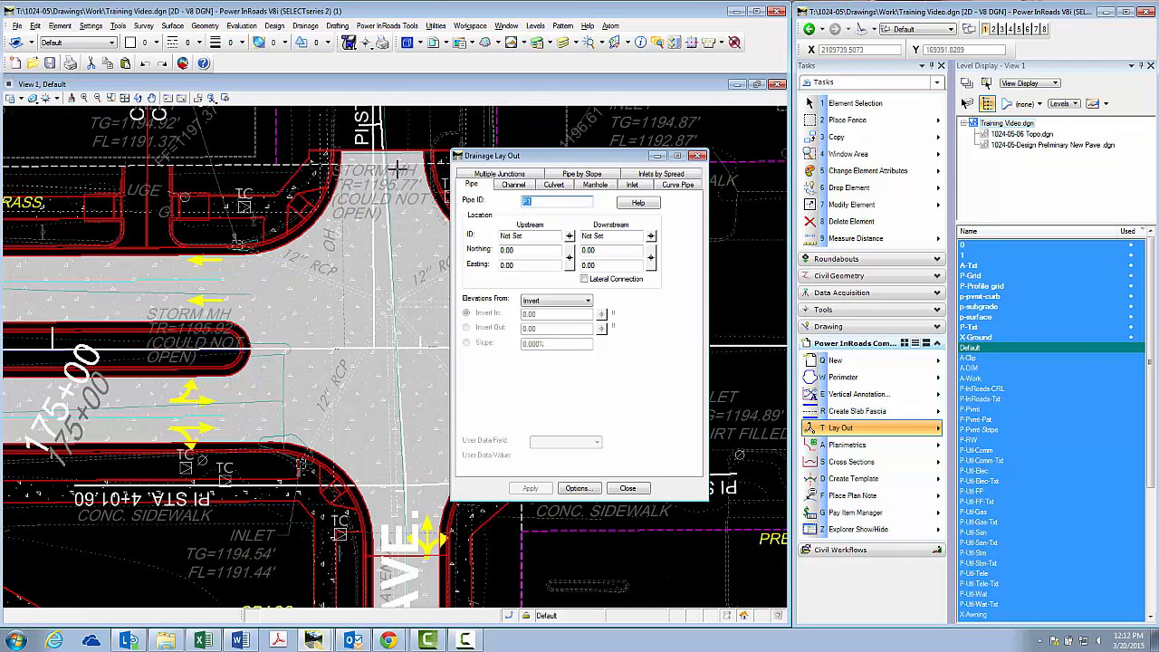
pyautogui.scroll(-2, 394, 390)
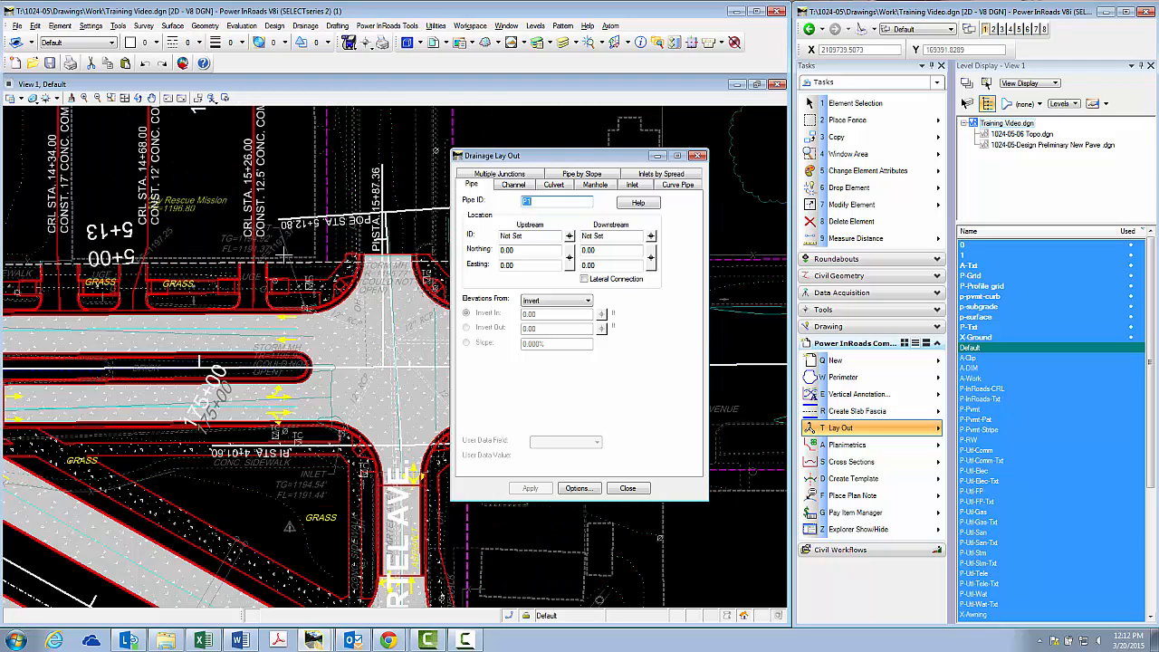
# Turn off the level of the driveway construction notes by identifying the "CONST. 12.5' CONC. COMM. DR. LT." text
pyautogui.scroll(2, 283, 258)
pyautogui.rightClick(1027, 409)
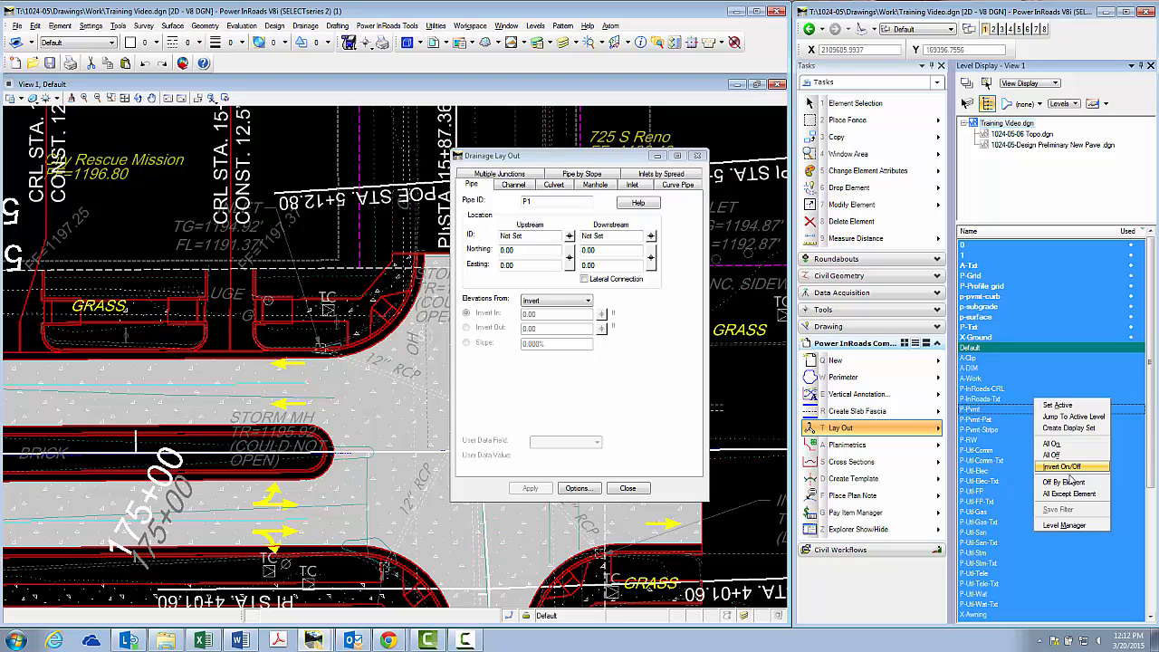
pyautogui.click(1068, 483)
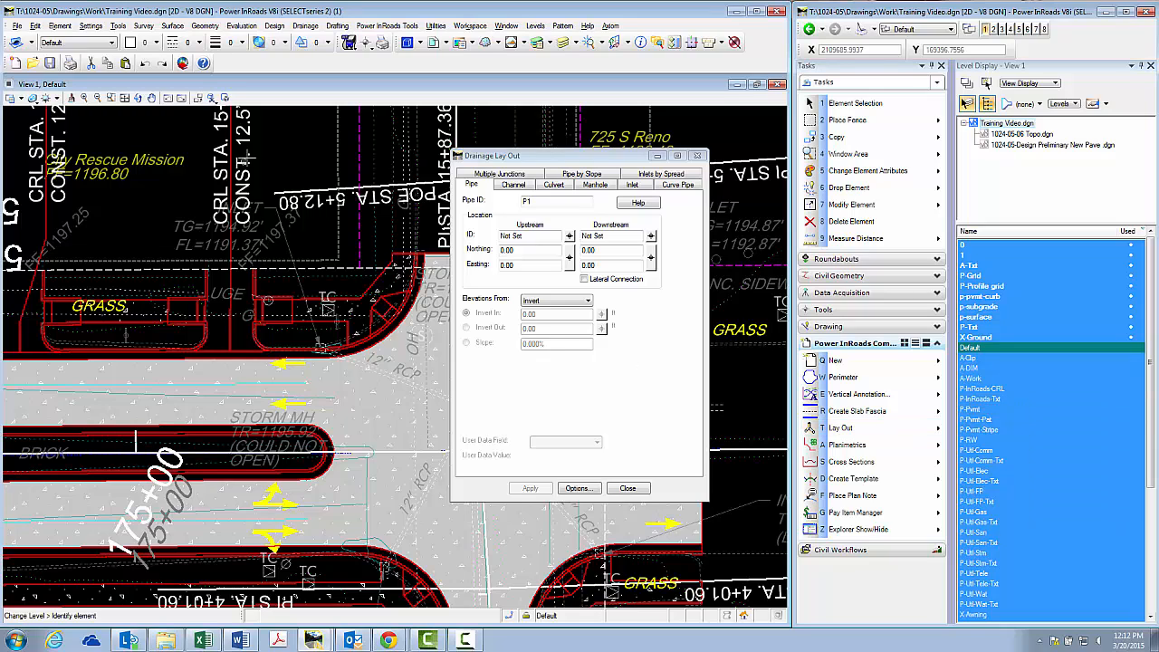
pyautogui.click(246, 158)
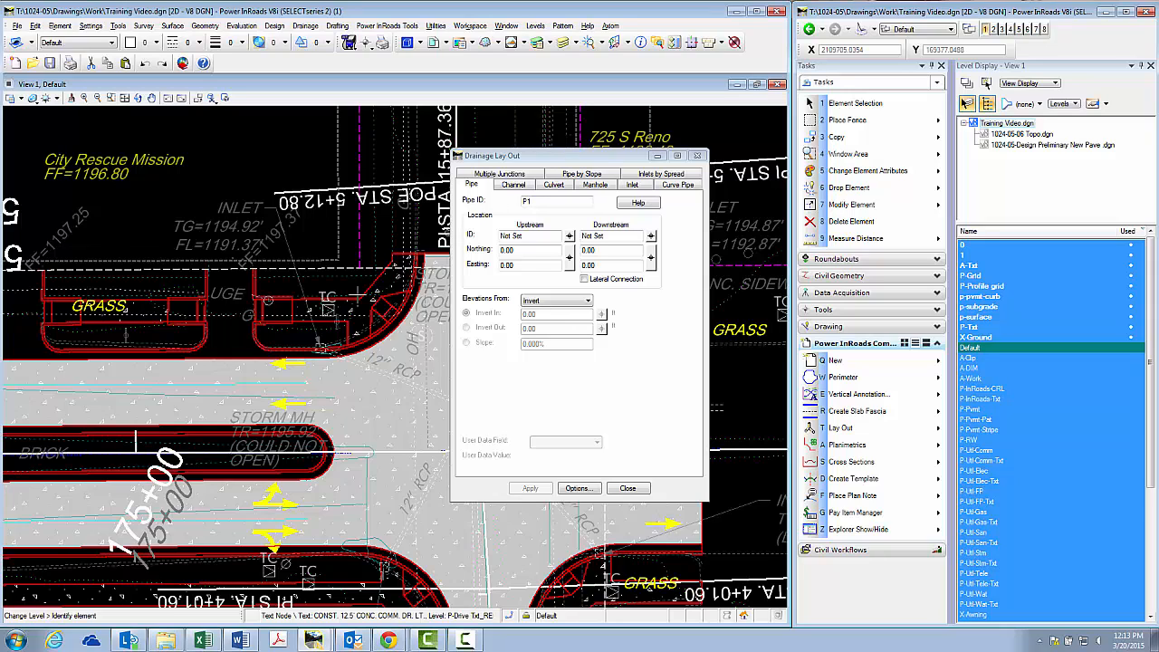
# Set the location of inlet IN1 at the centre of the surveyed inlet symbol on the intersection's northwest corner
pyautogui.moveTo(319, 345)
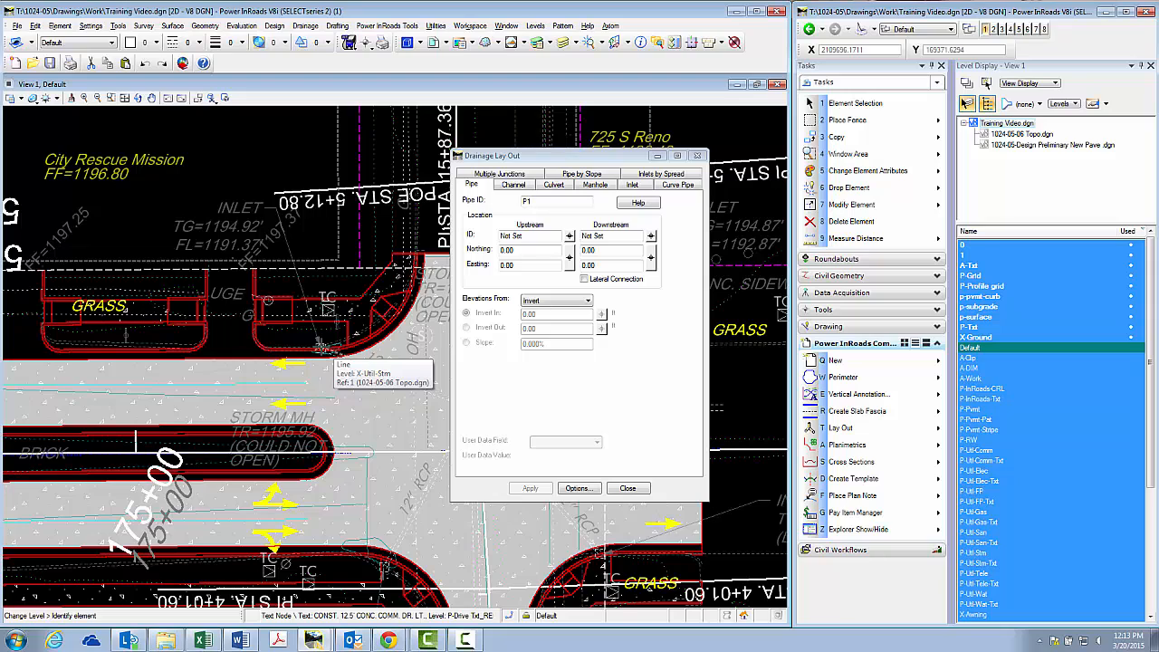
pyautogui.click(631, 185)
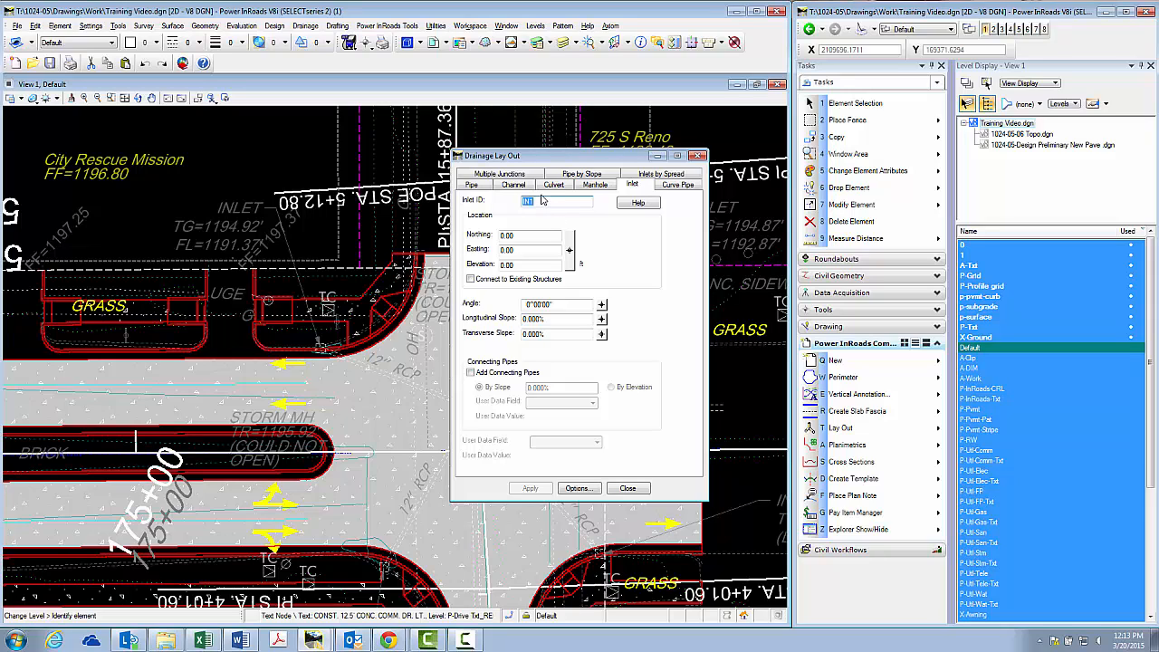
pyautogui.click(570, 253)
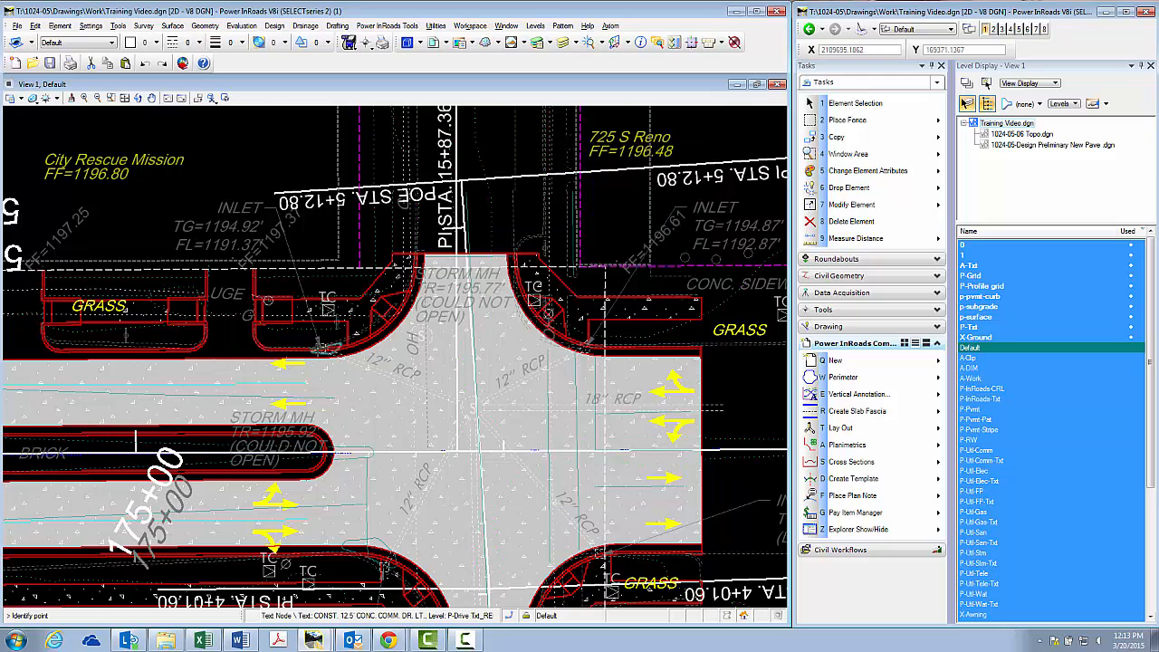
pyautogui.scroll(5, 319, 345)
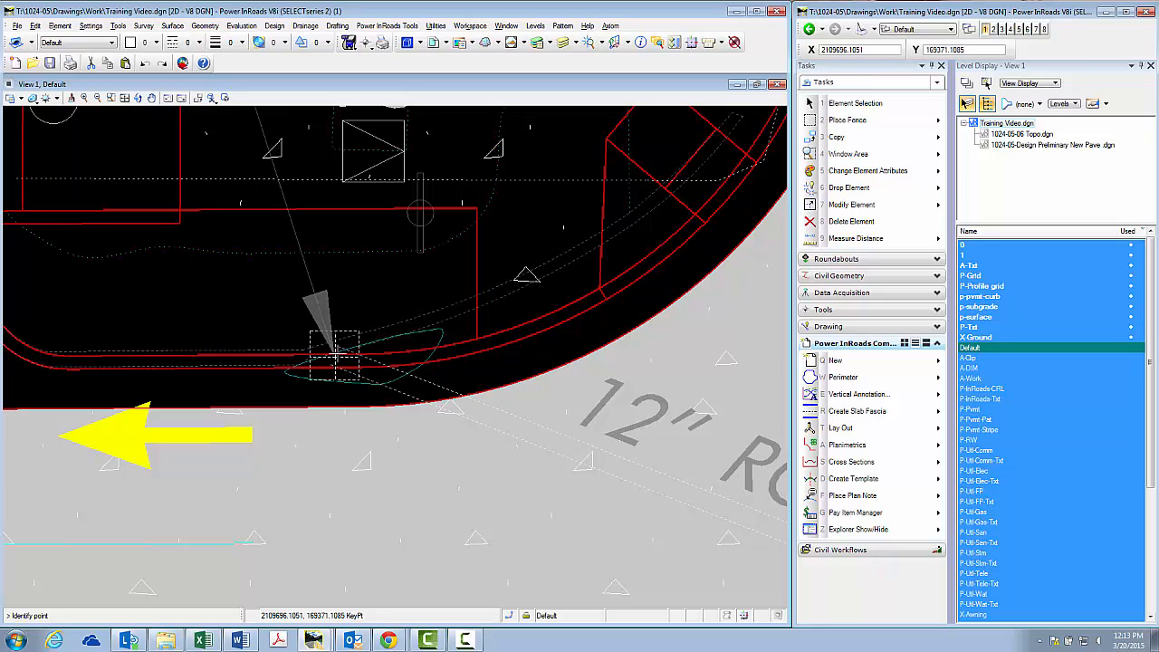
pyautogui.click(334, 353)
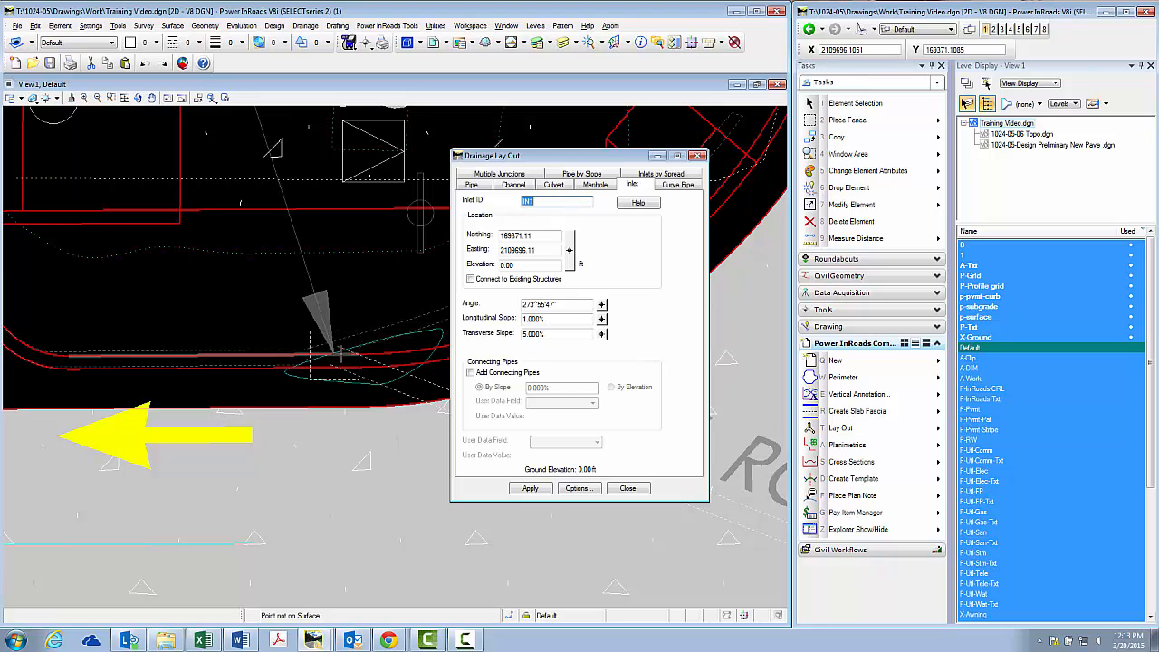
# Set the elevation of inlet IN1 to 1194.92 ft, matching the top-of-grate value in the survey note
pyautogui.scroll(-5, 334, 353)
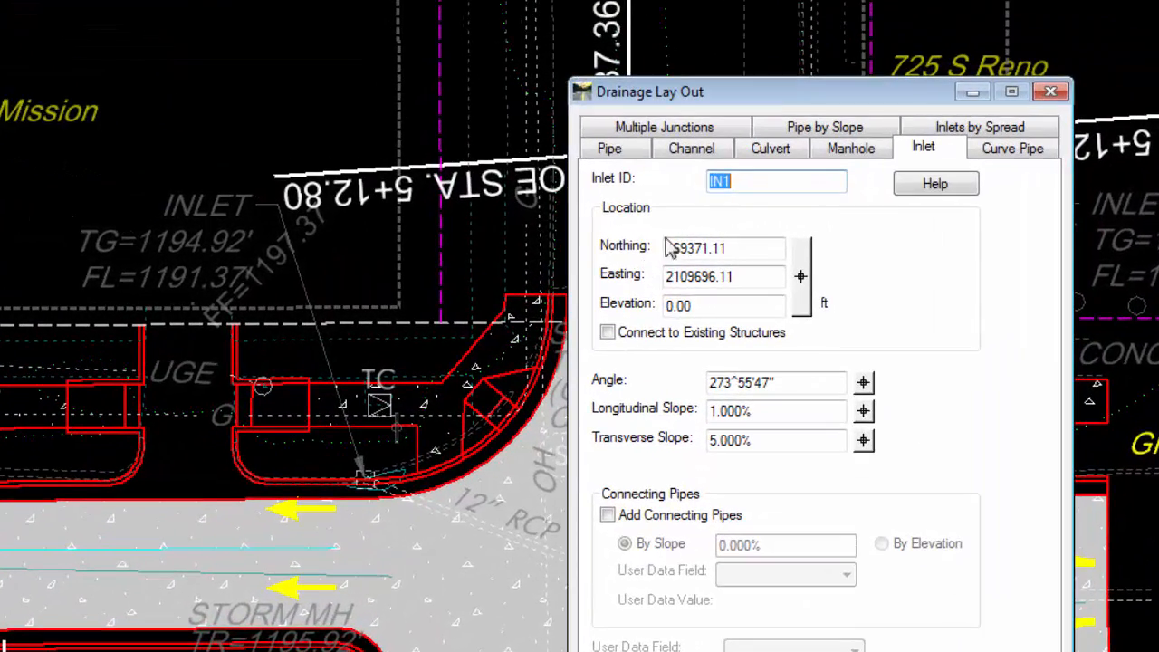
pyautogui.click(702, 310)
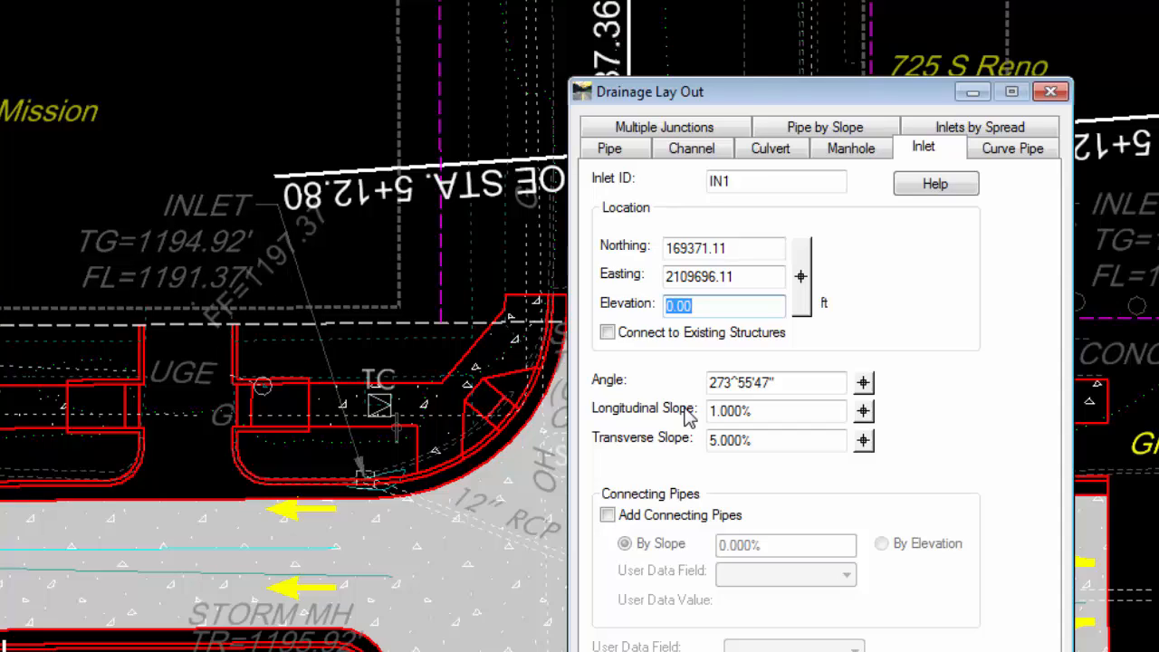
pyautogui.write('1194.92')
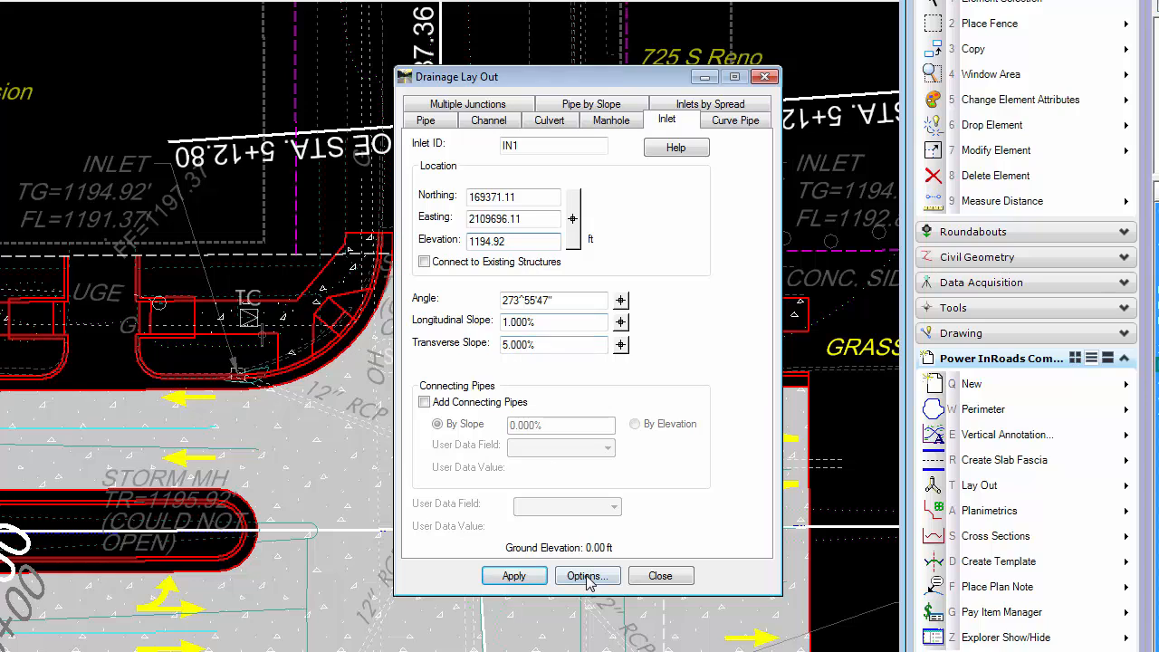
# Apply the inlet options for a Combination, Type J-2 structure with a 4.00 x 2.00 grate, and place inlet IN1
pyautogui.click(586, 575)
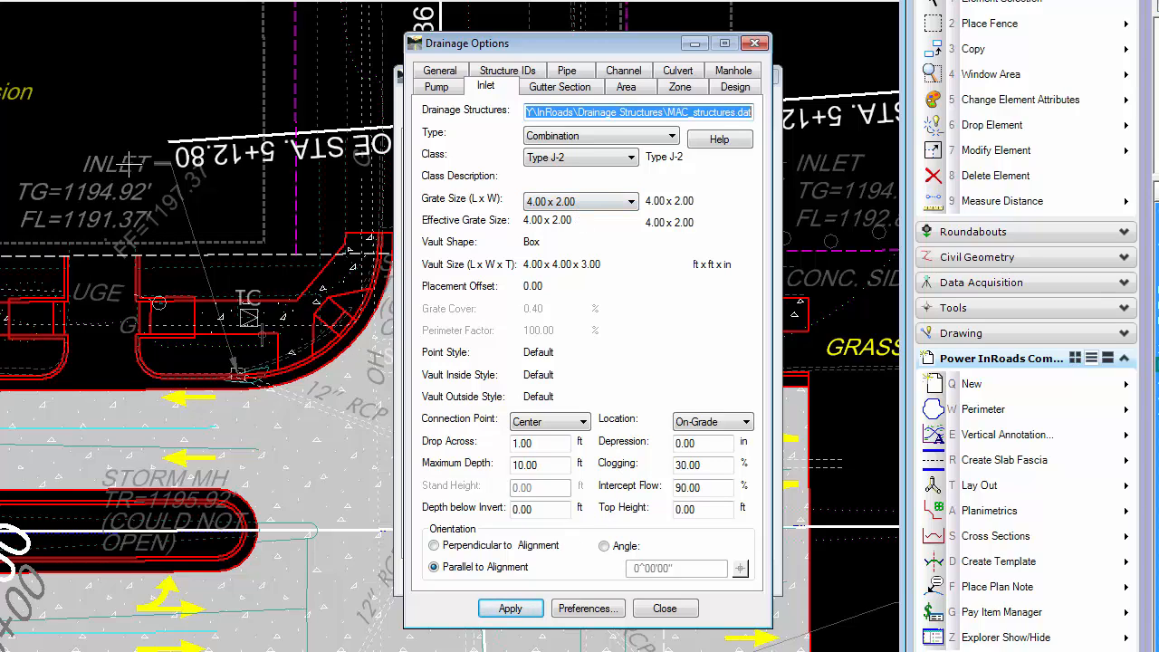
pyautogui.moveTo(98, 206)
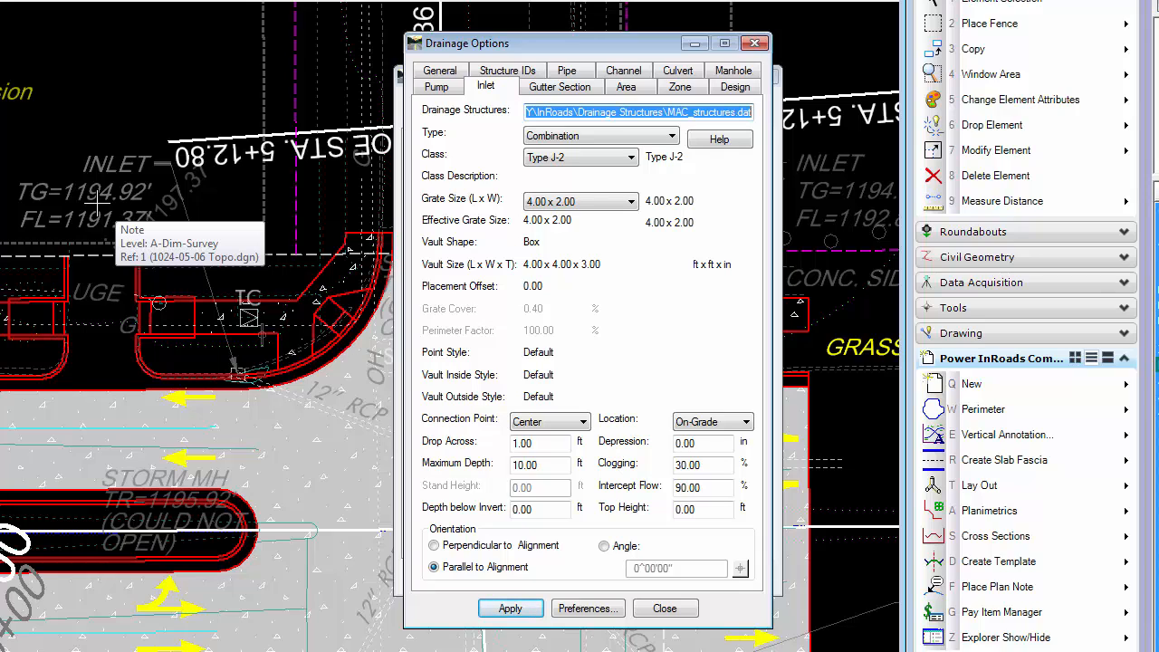
pyautogui.click(627, 202)
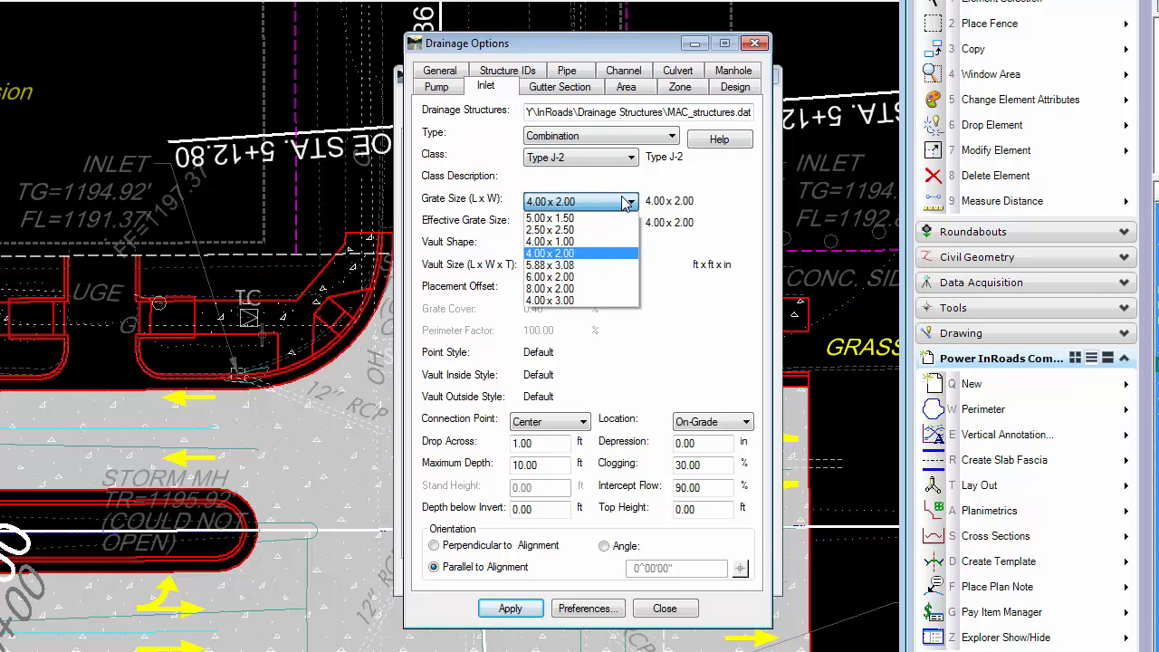
pyautogui.click(606, 205)
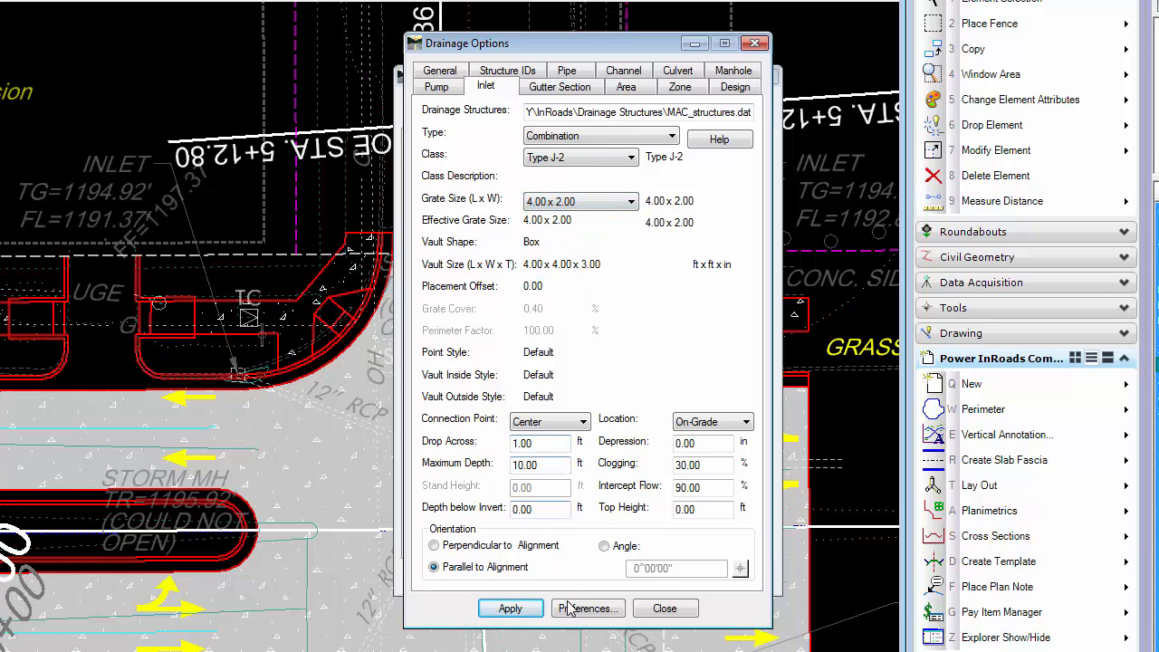
pyautogui.click(509, 609)
pyautogui.click(650, 610)
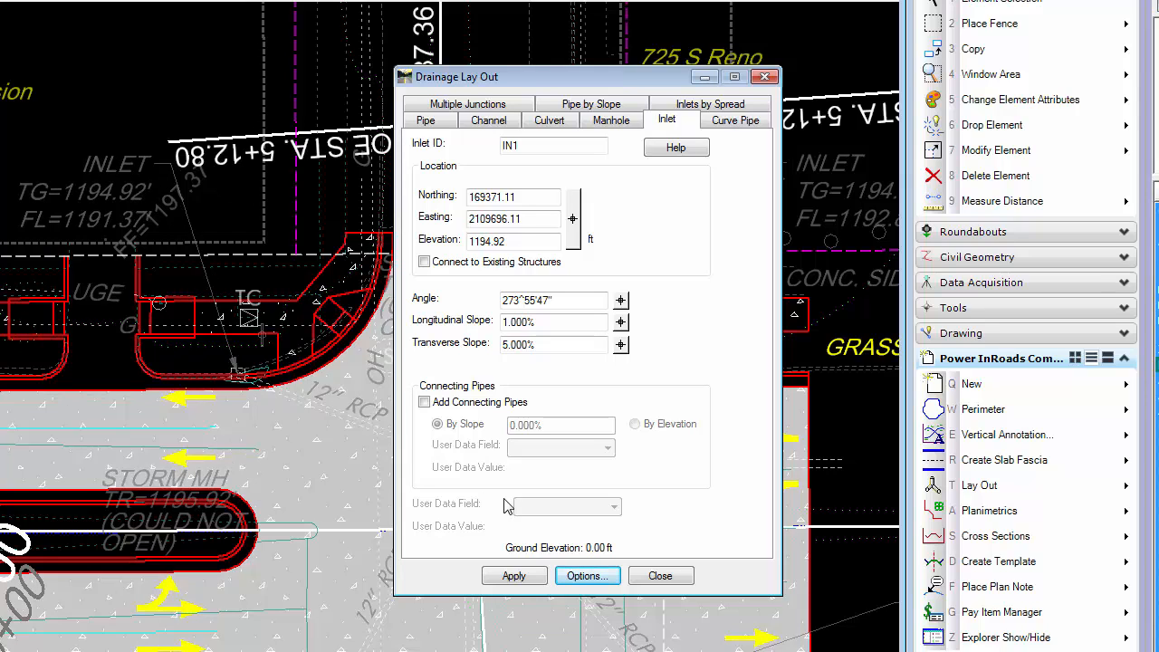
pyautogui.click(514, 576)
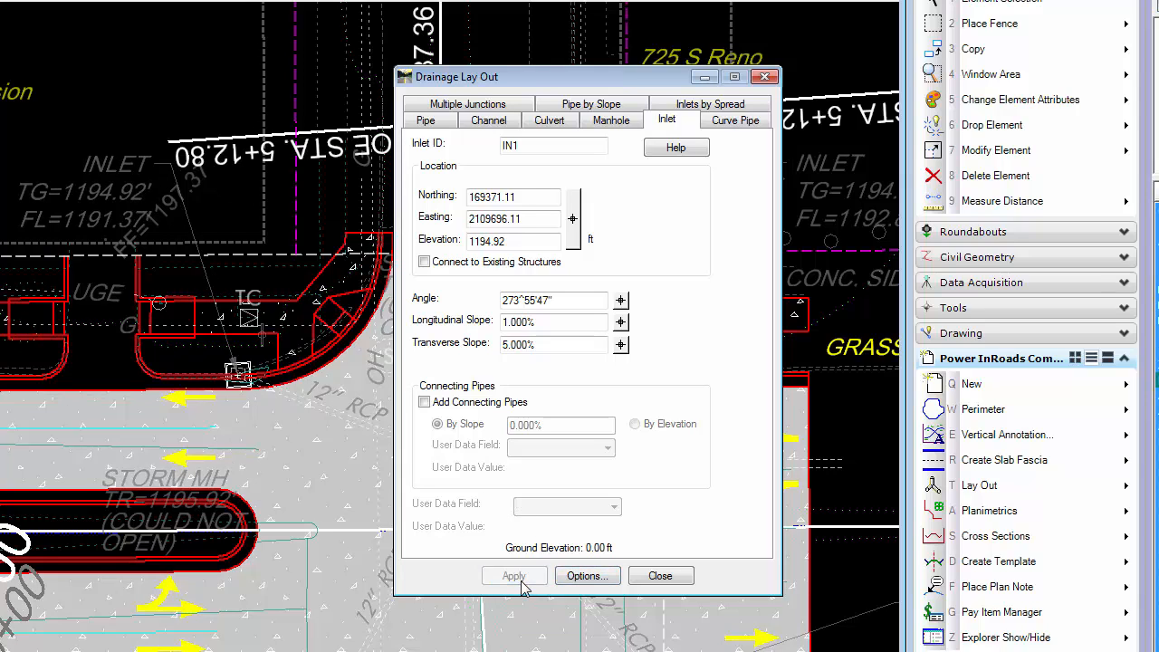
# Turn off the level overrides in the view attributes of View 1
pyautogui.moveTo(240, 378)
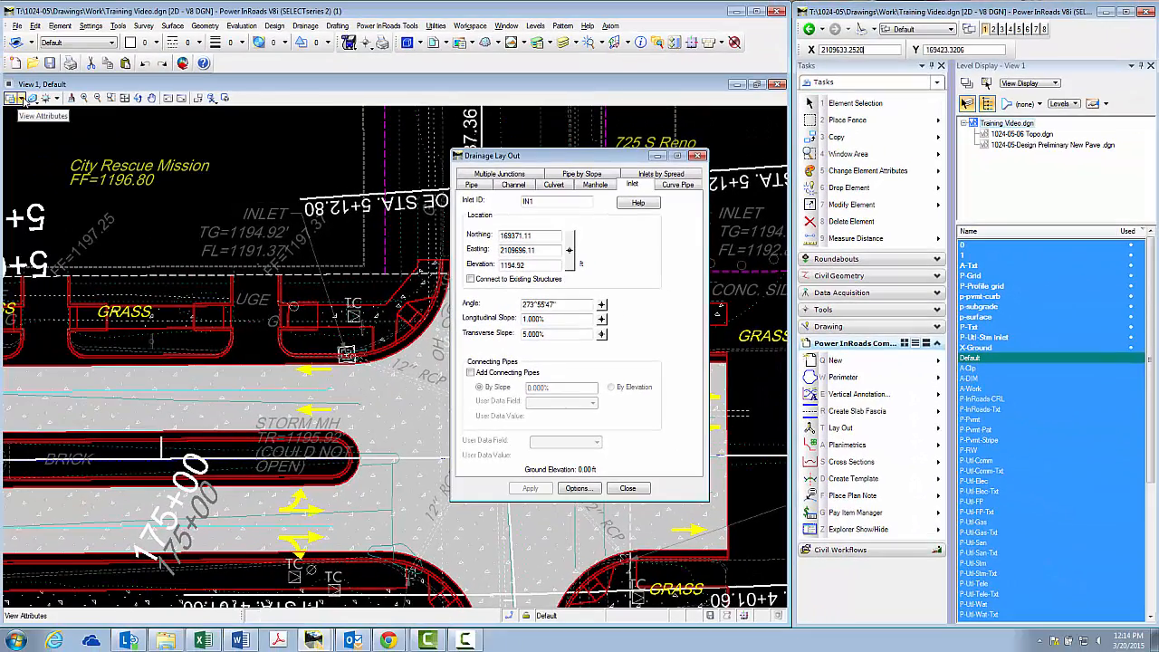
pyautogui.click(20, 100)
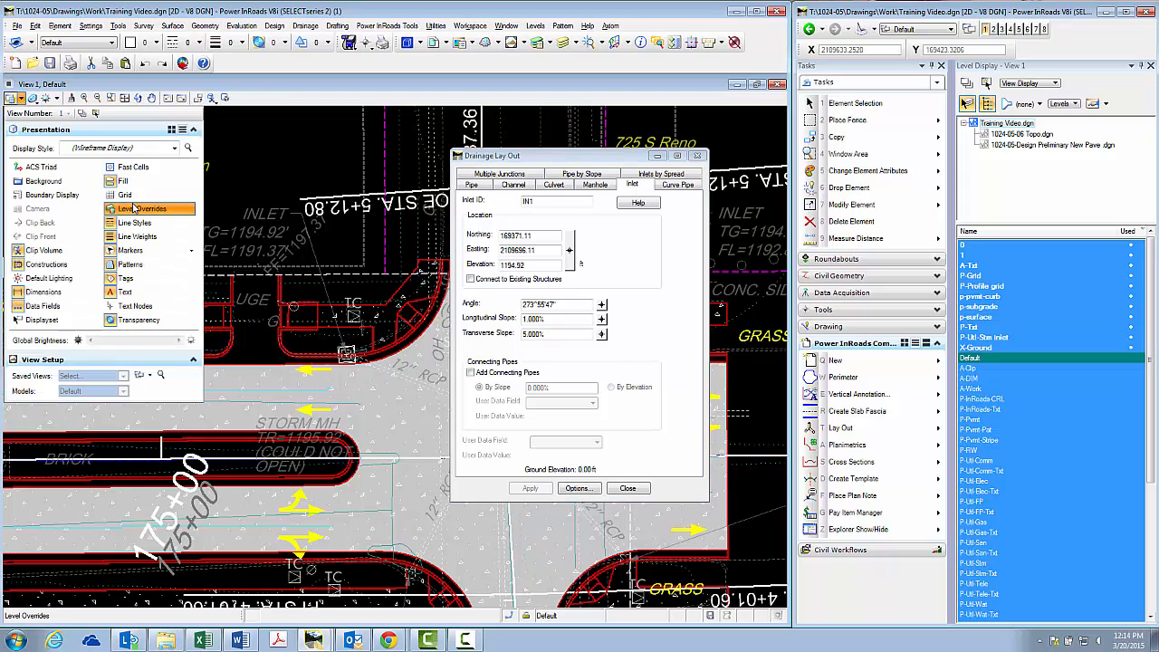
pyautogui.click(20, 99)
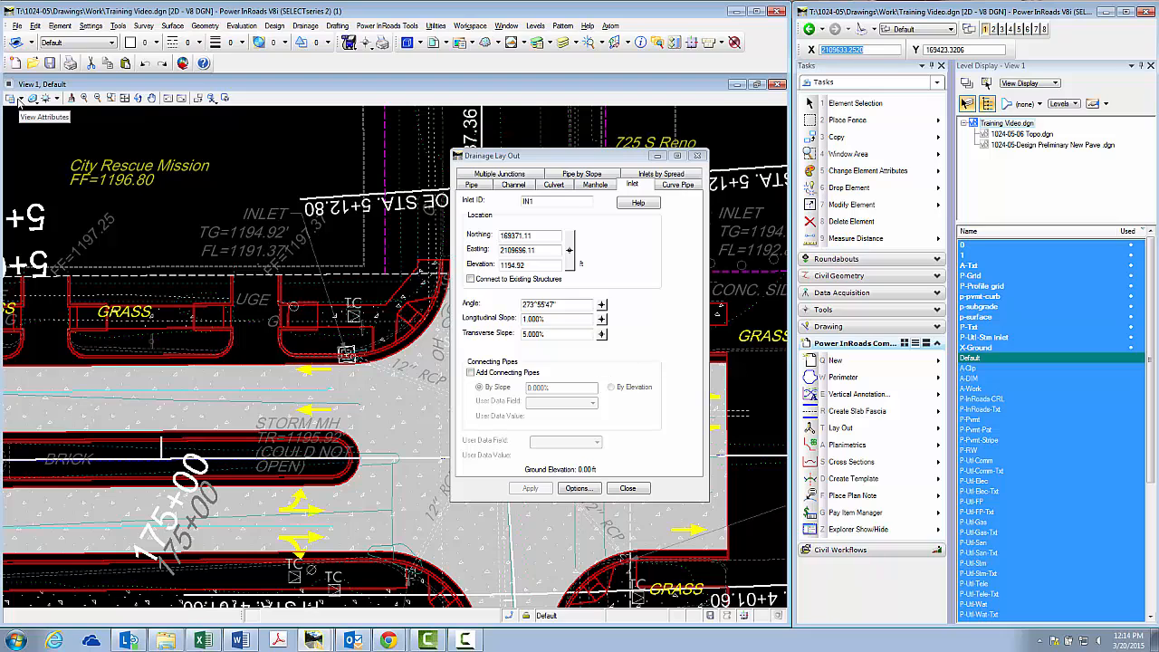
pyautogui.click(21, 98)
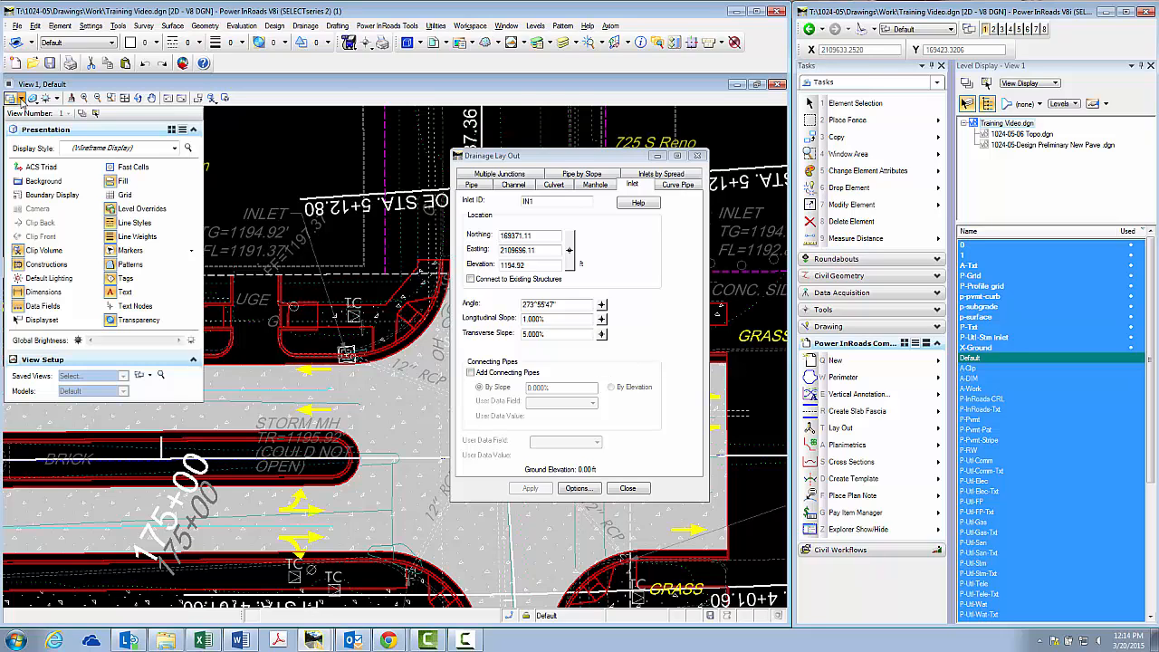
pyautogui.click(138, 215)
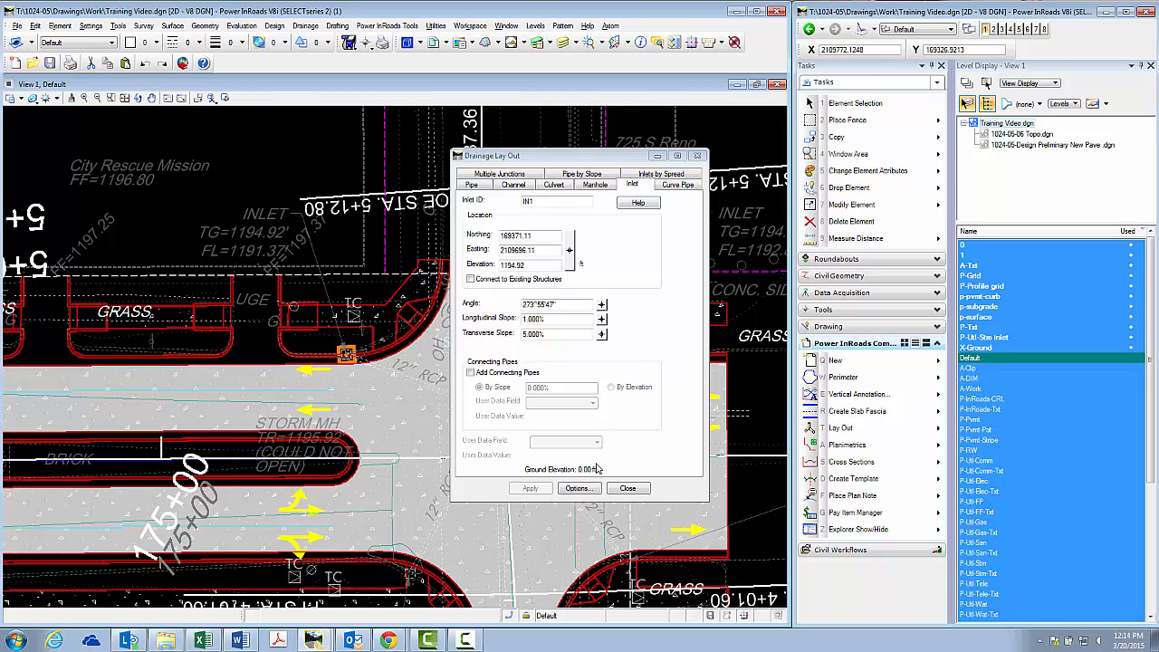
# Set the location of inlet IN2 at the centre of the surveyed inlet symbol on the intersection's northeast corner
pyautogui.moveTo(591, 159); pyautogui.dragTo(892, 154)
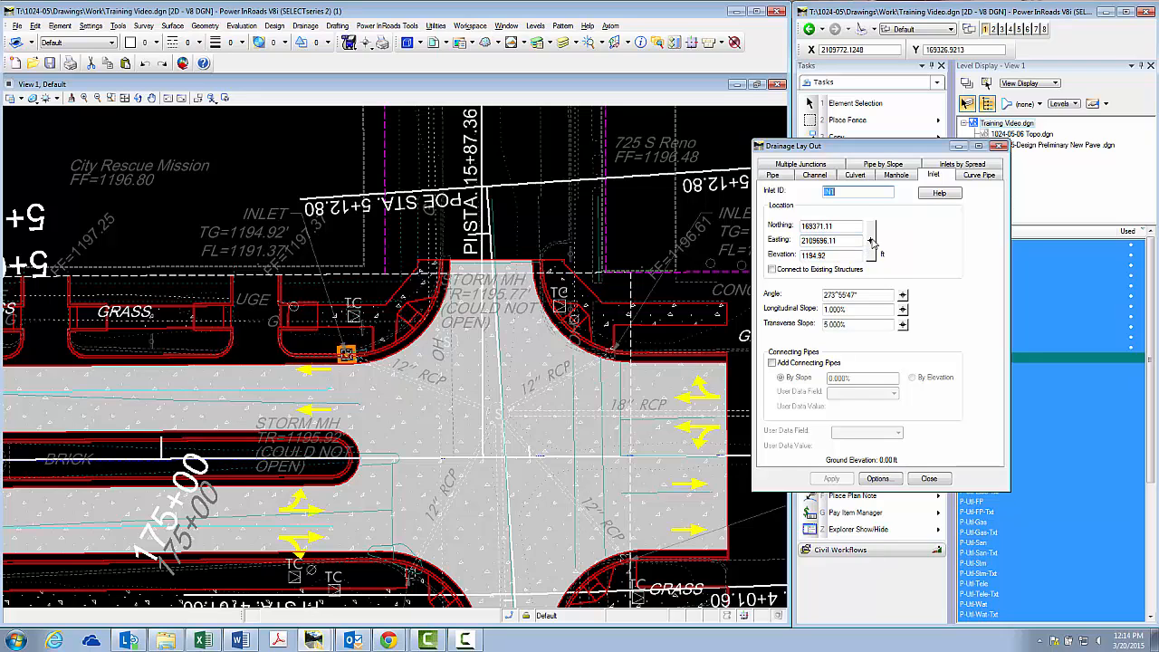
pyautogui.moveTo(876, 154); pyautogui.dragTo(949, 155)
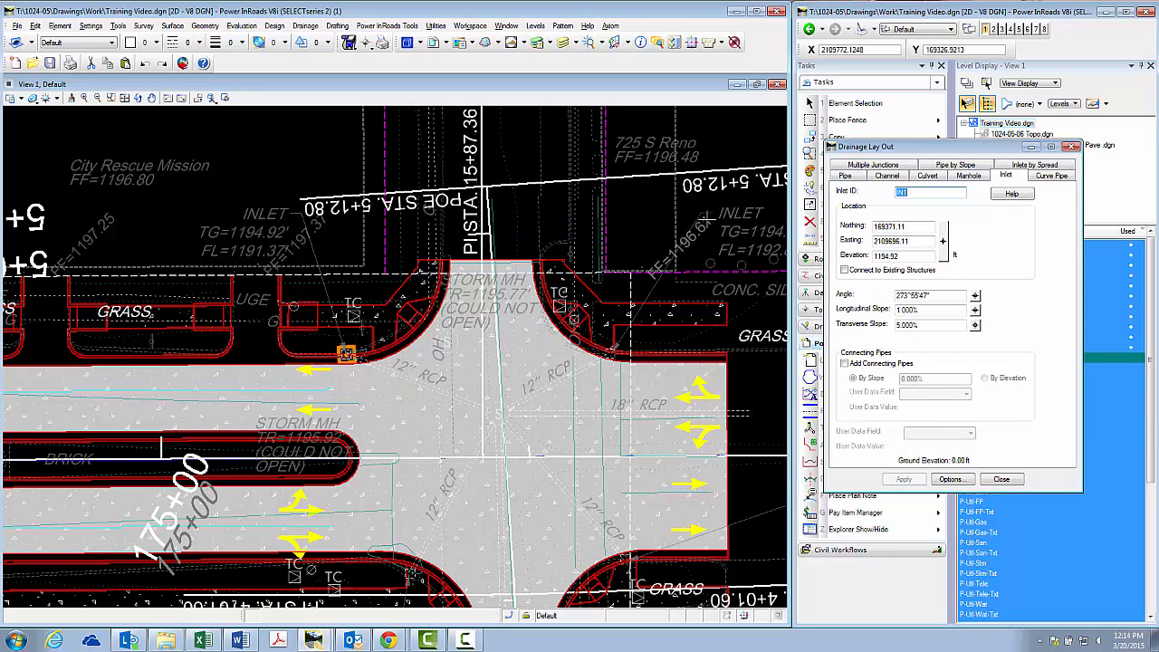
pyautogui.click(941, 241)
pyautogui.scroll(5, 612, 342)
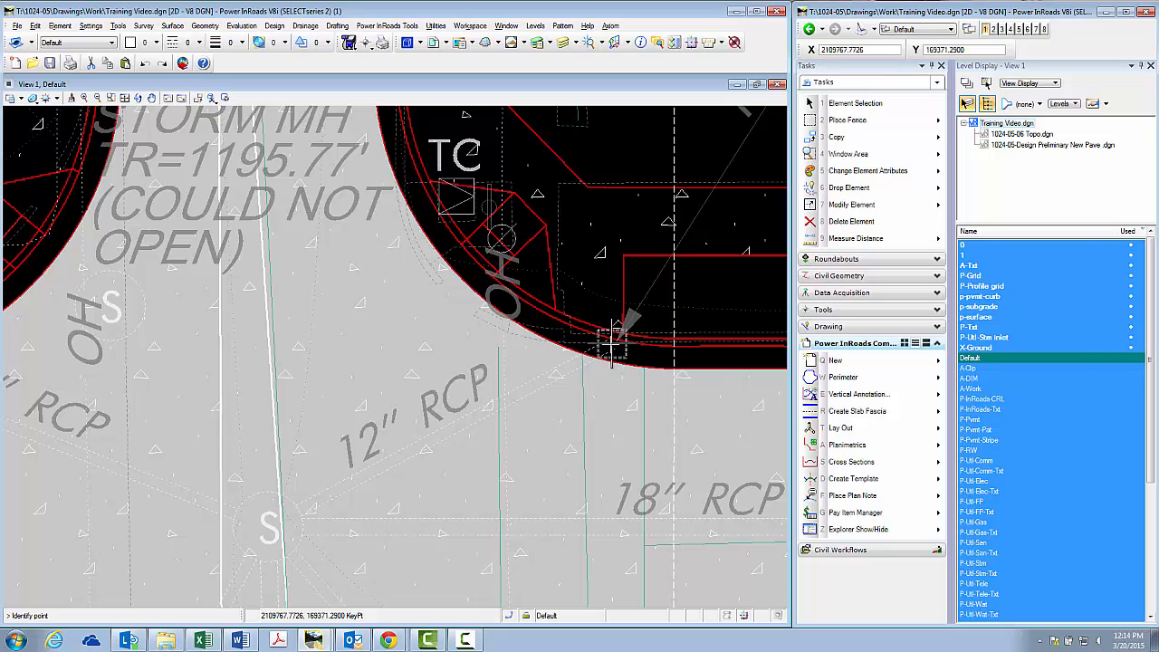
pyautogui.click(612, 342)
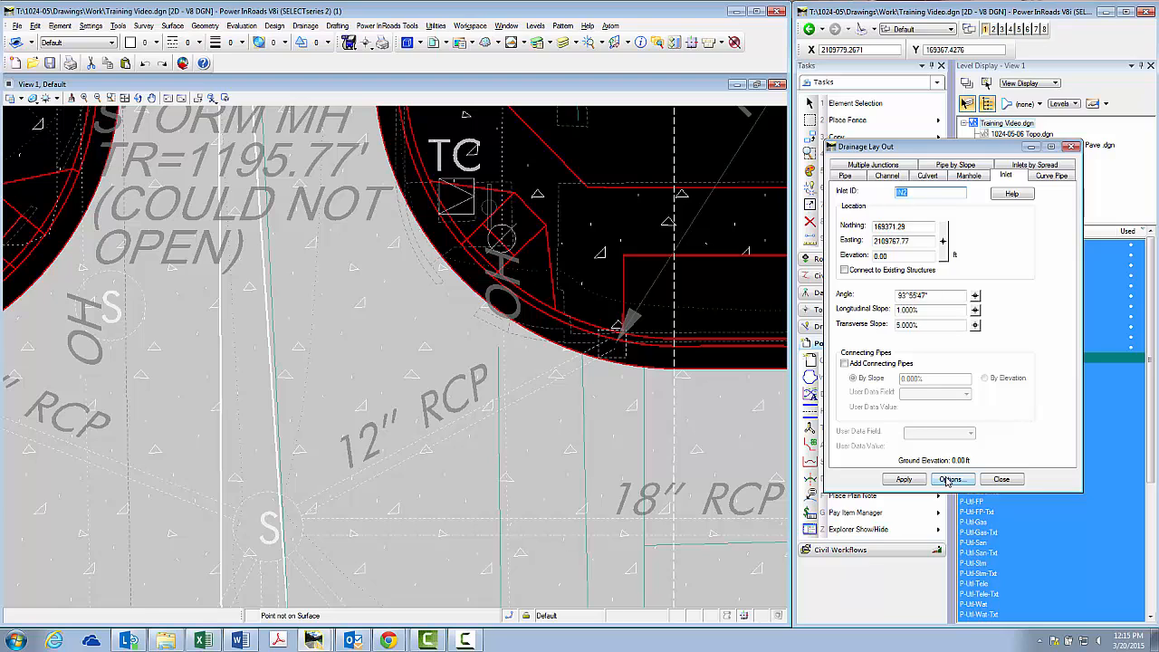
# Check the inlet options, set the elevation of inlet IN2 to 1194.87 ft from the survey note's top-of-grate value, and place the inlet
pyautogui.click(949, 478)
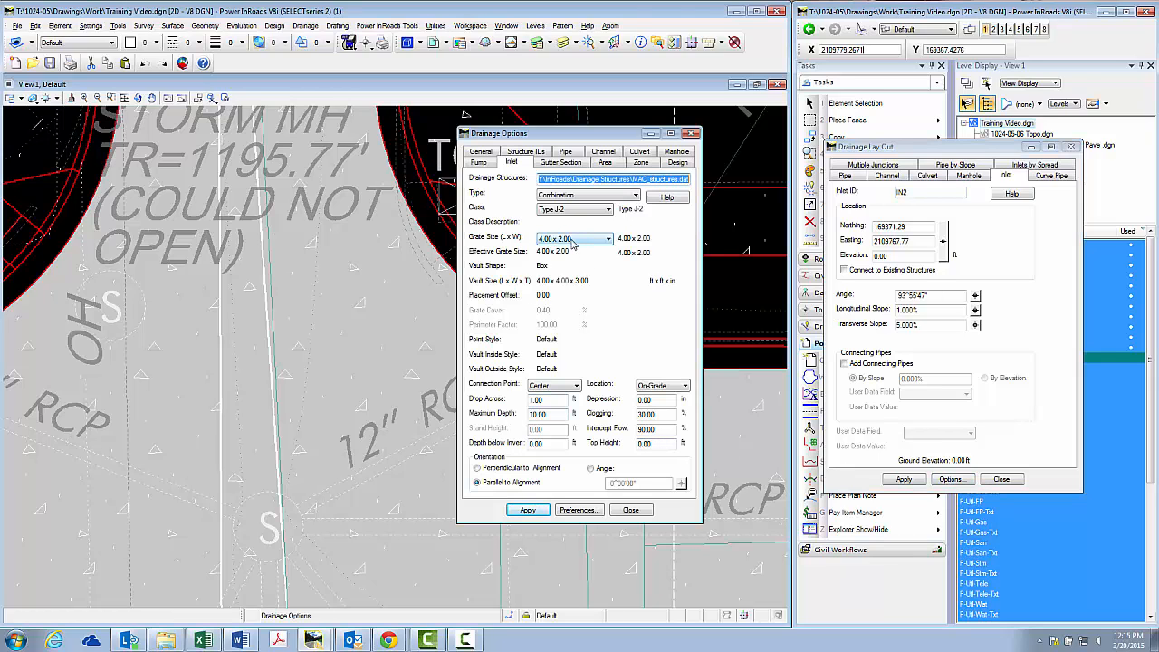
pyautogui.click(628, 510)
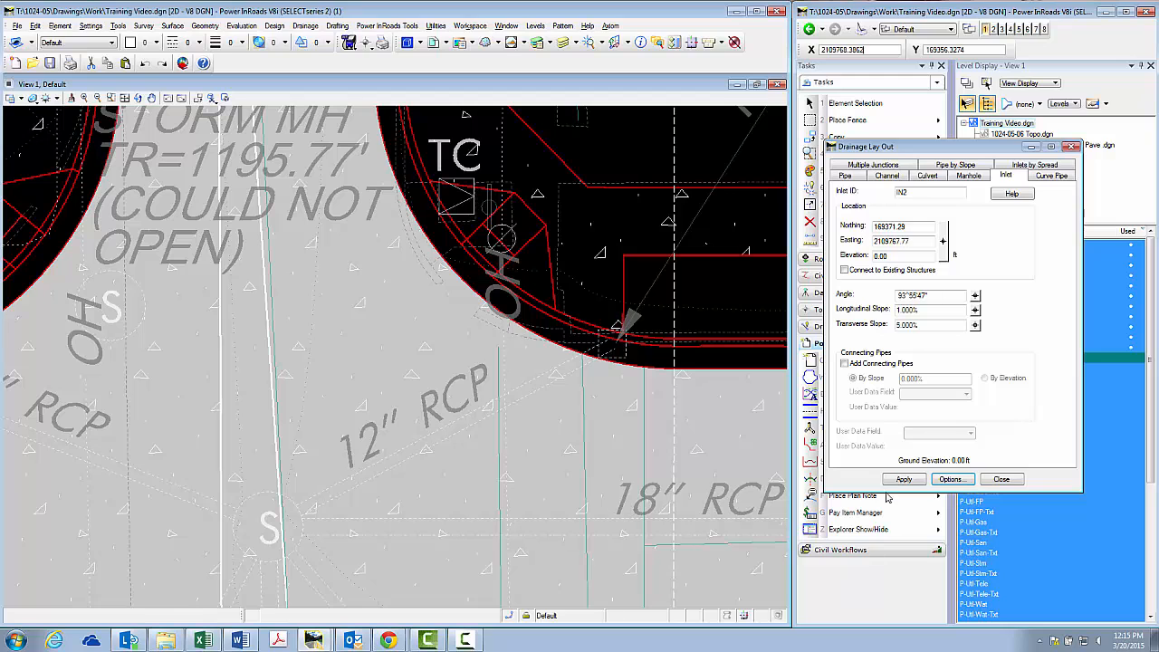
pyautogui.click(907, 480)
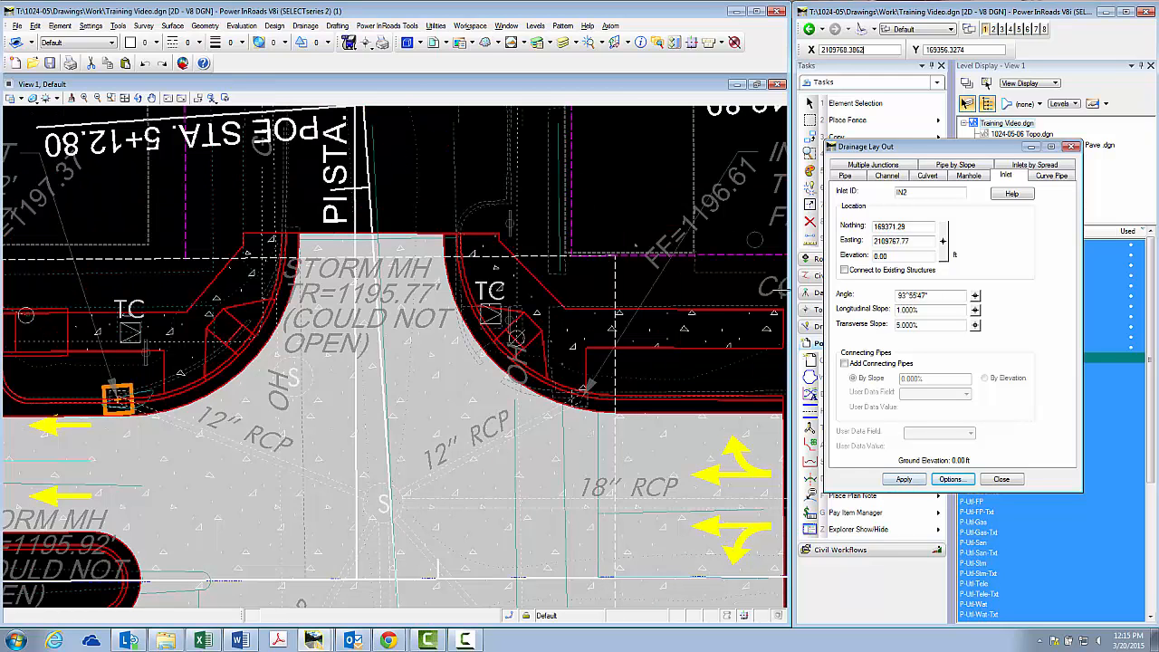
pyautogui.doubleClick(902, 256)
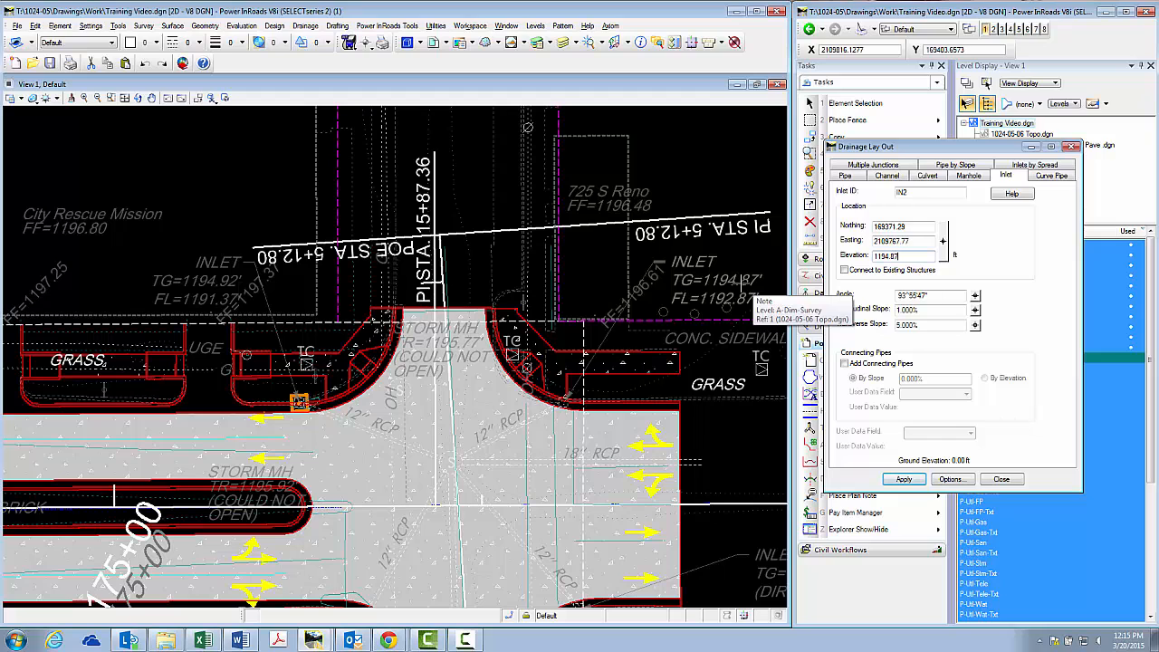
pyautogui.click(903, 478)
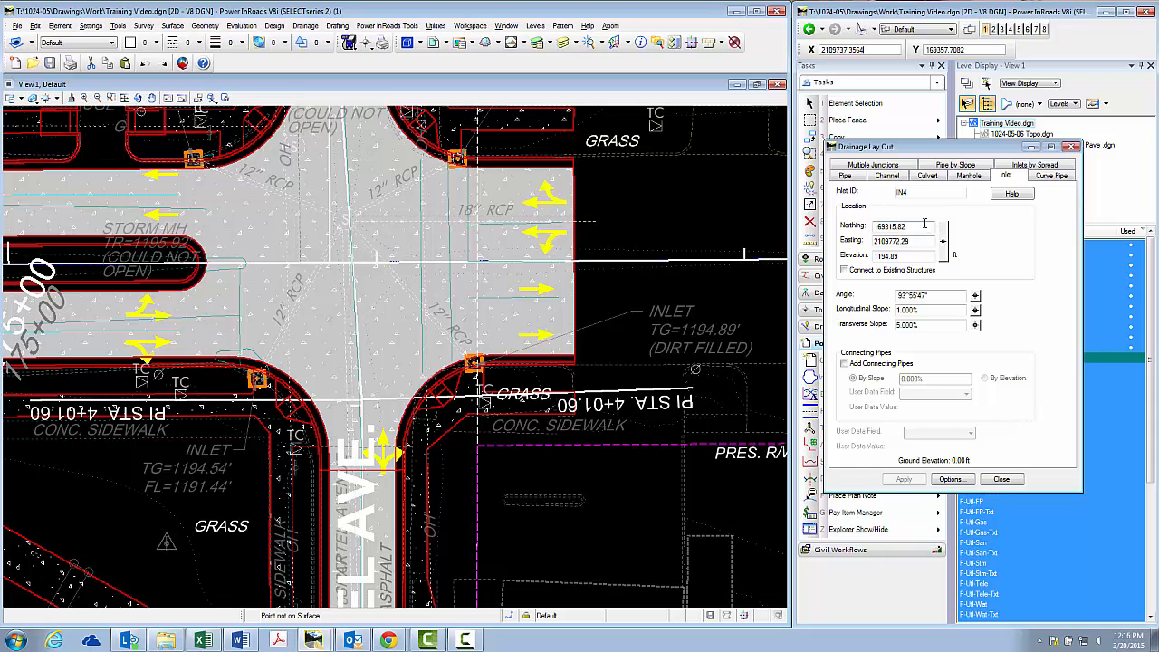
# Set the location of manhole MH1 at the centre of the storm manhole symbol where the RCP pipes meet in the intersection
pyautogui.click(978, 177)
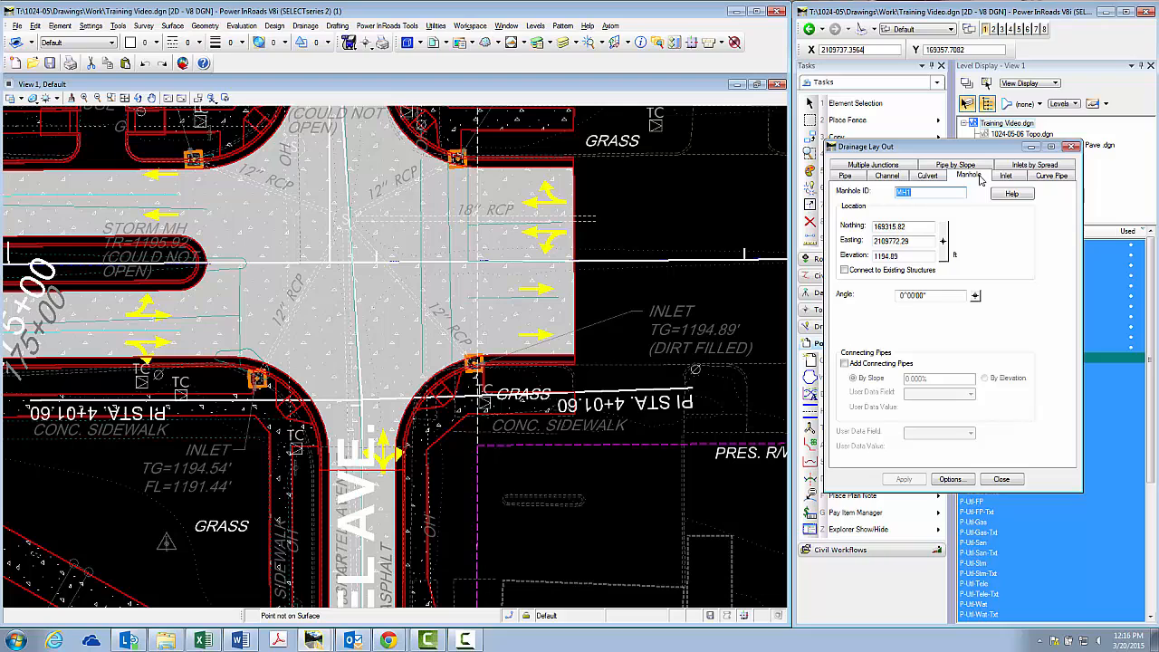
pyautogui.click(943, 242)
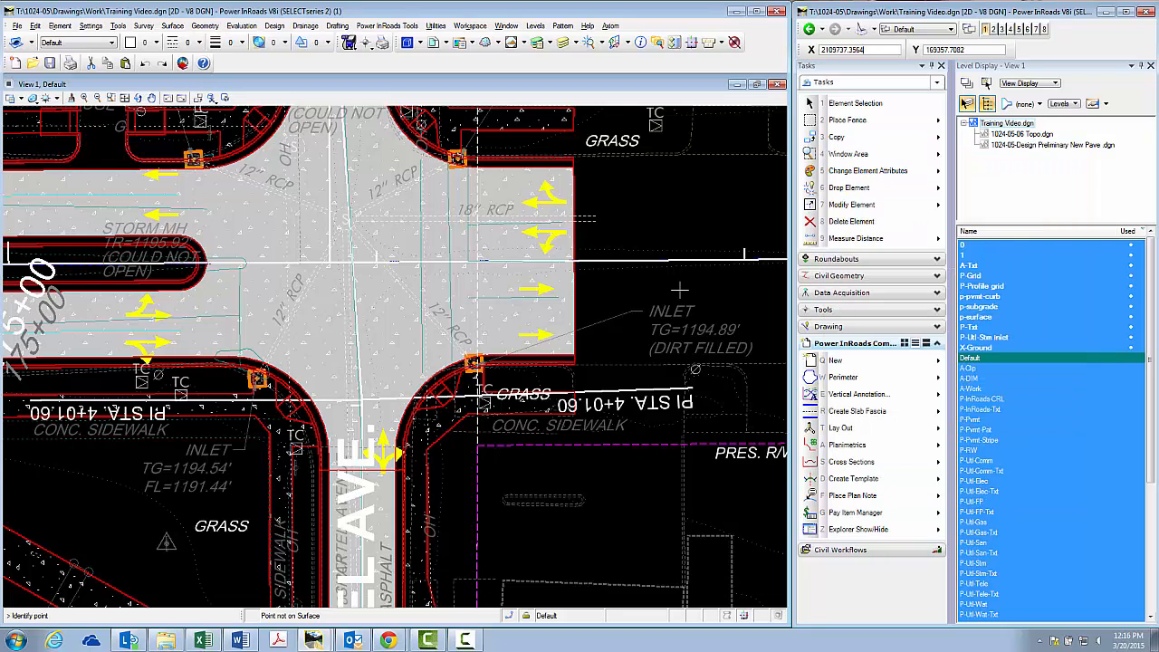
pyautogui.middleClick(345, 218)
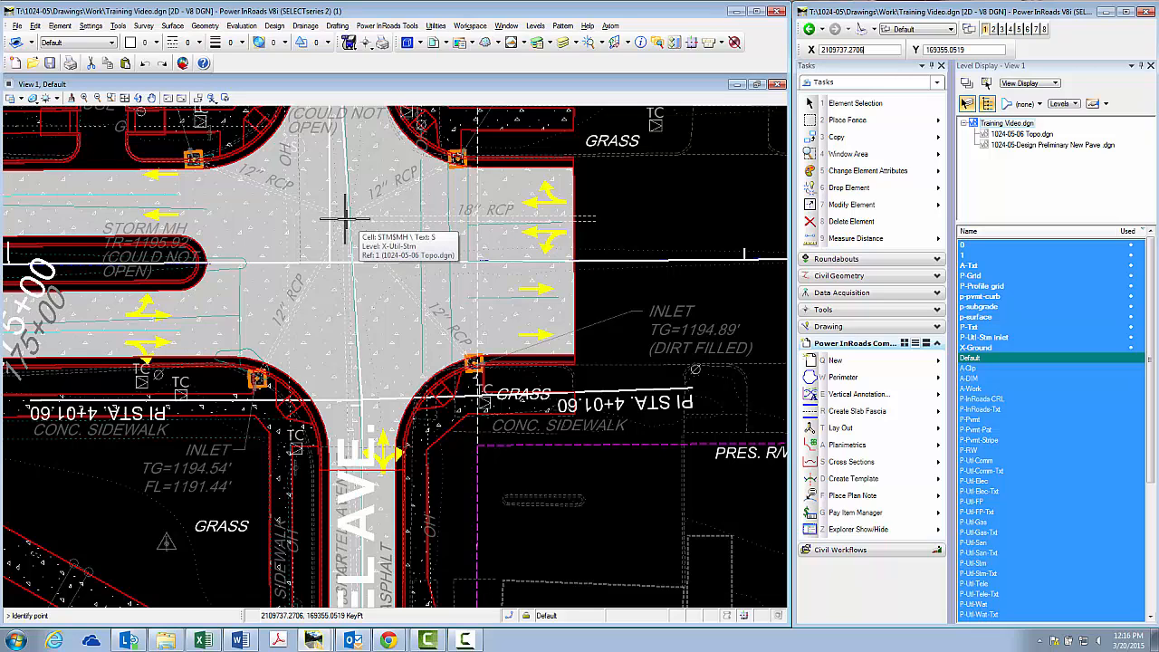
pyautogui.scroll(3, 345, 218)
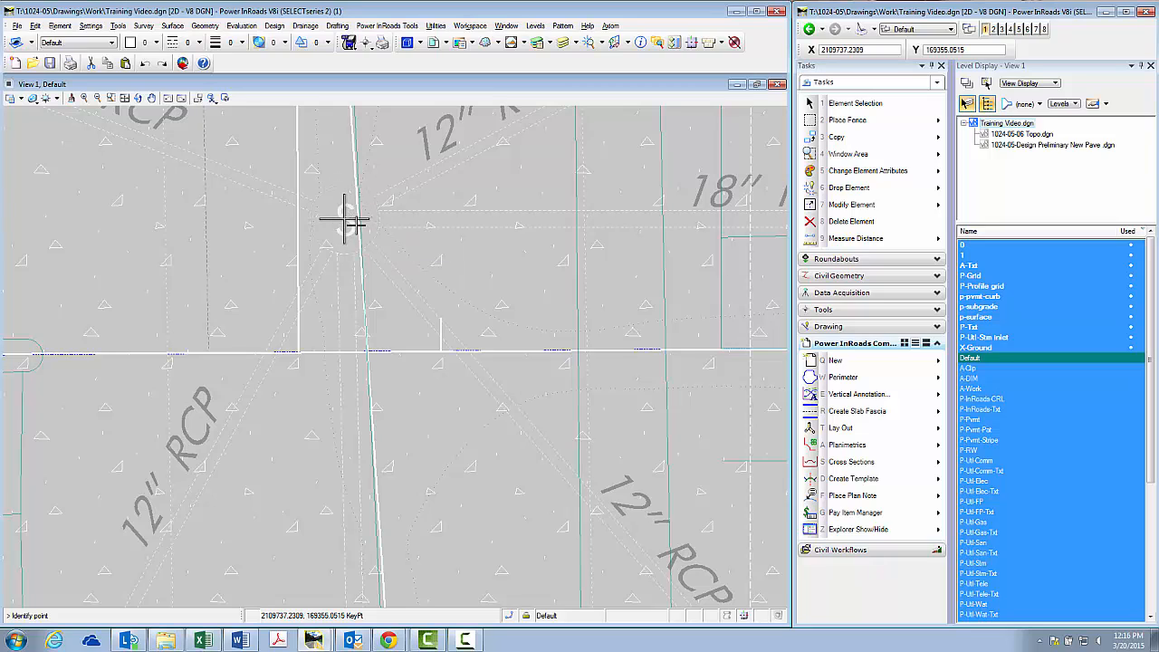
pyautogui.click(343, 217)
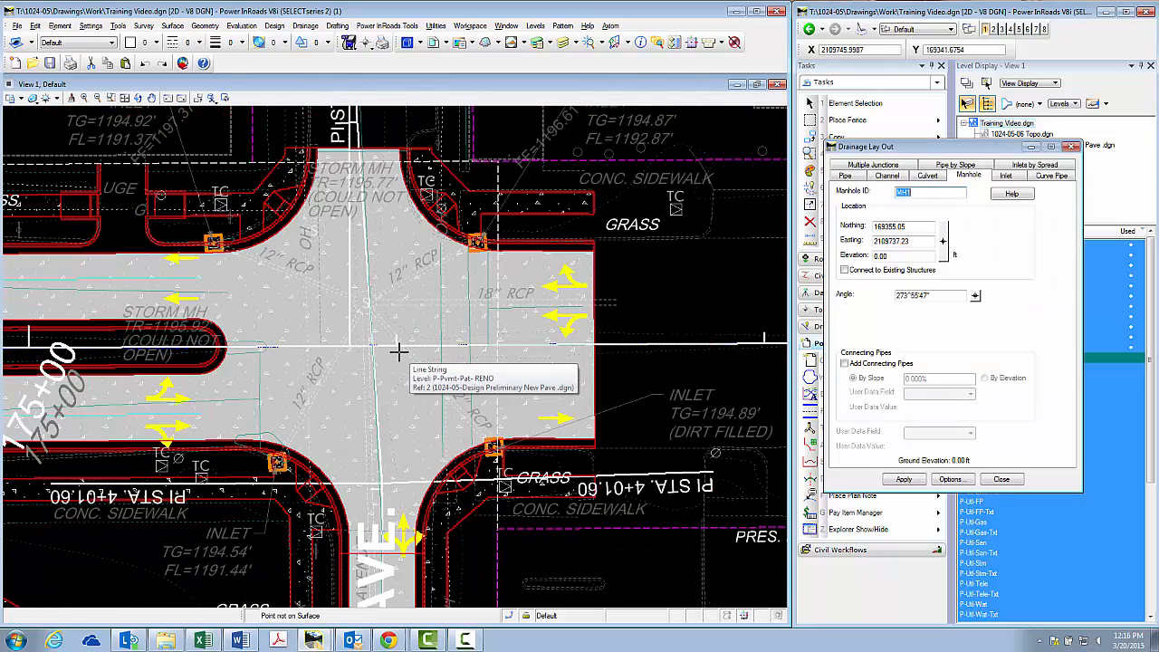
# Set the elevation of manhole MH1 to 1195.77 ft, matching the top-of-rim value in the storm manhole's survey note
pyautogui.scroll(5, 398, 346)
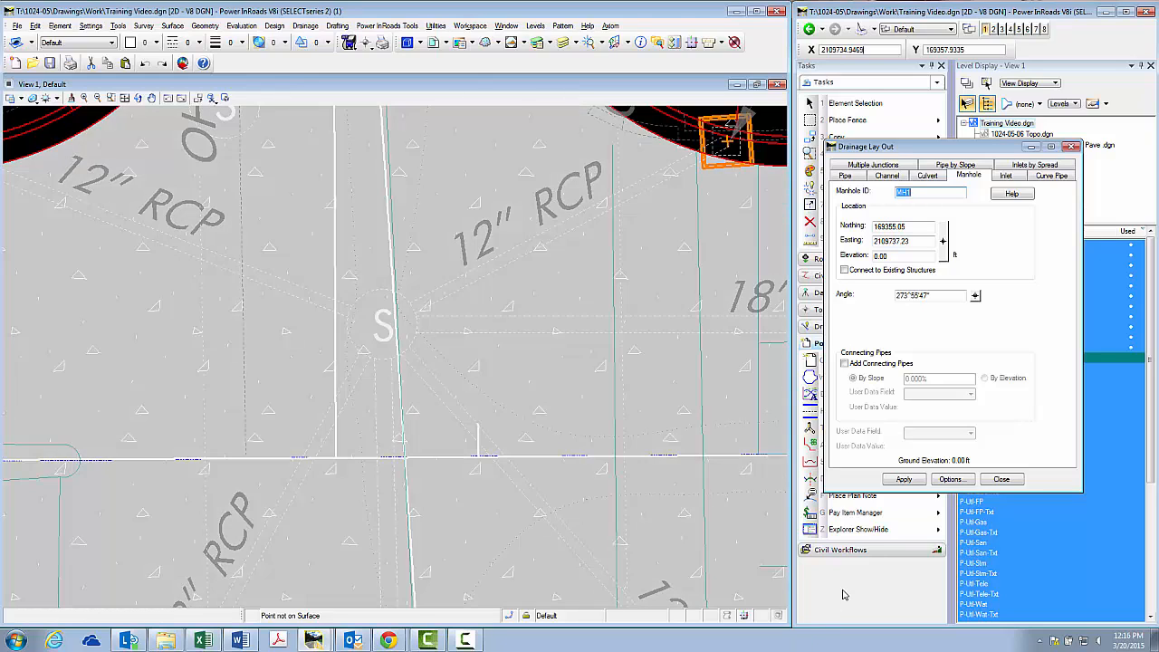
pyautogui.scroll(-4, 440, 335)
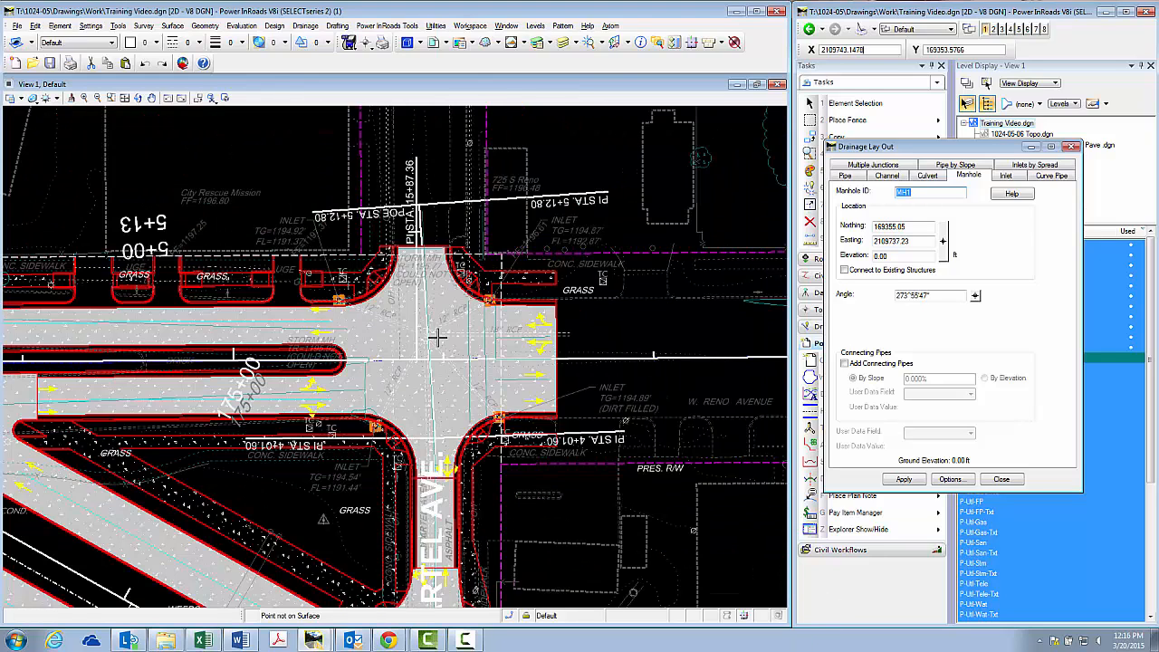
pyautogui.scroll(5, 427, 267)
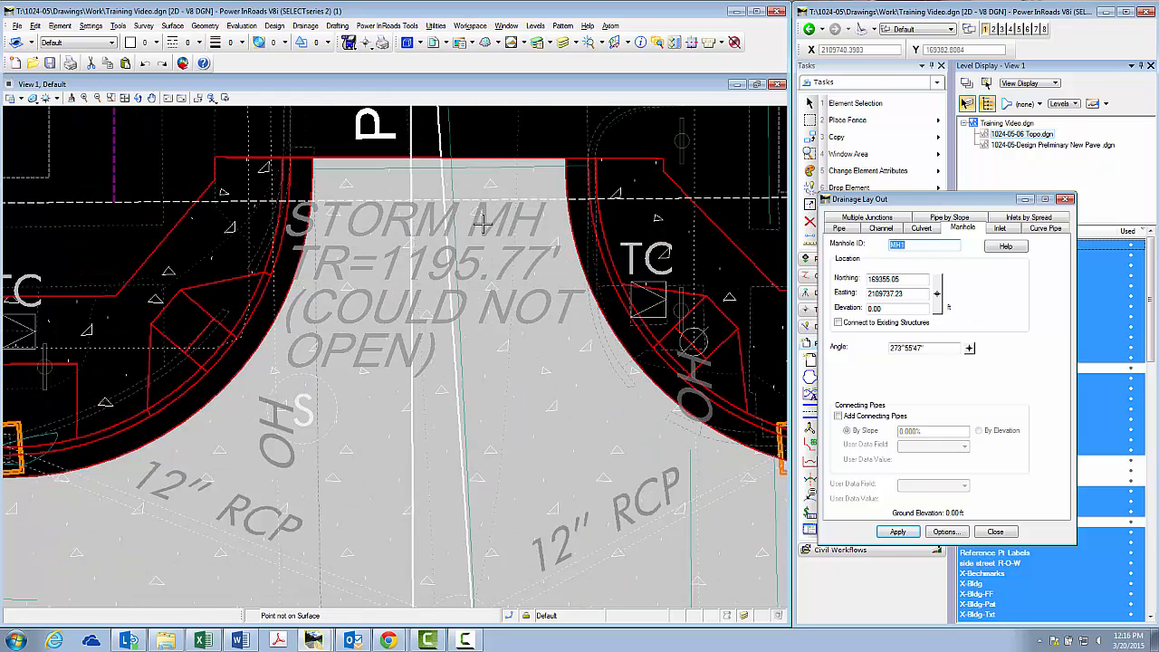
pyautogui.scroll(-2, 437, 259)
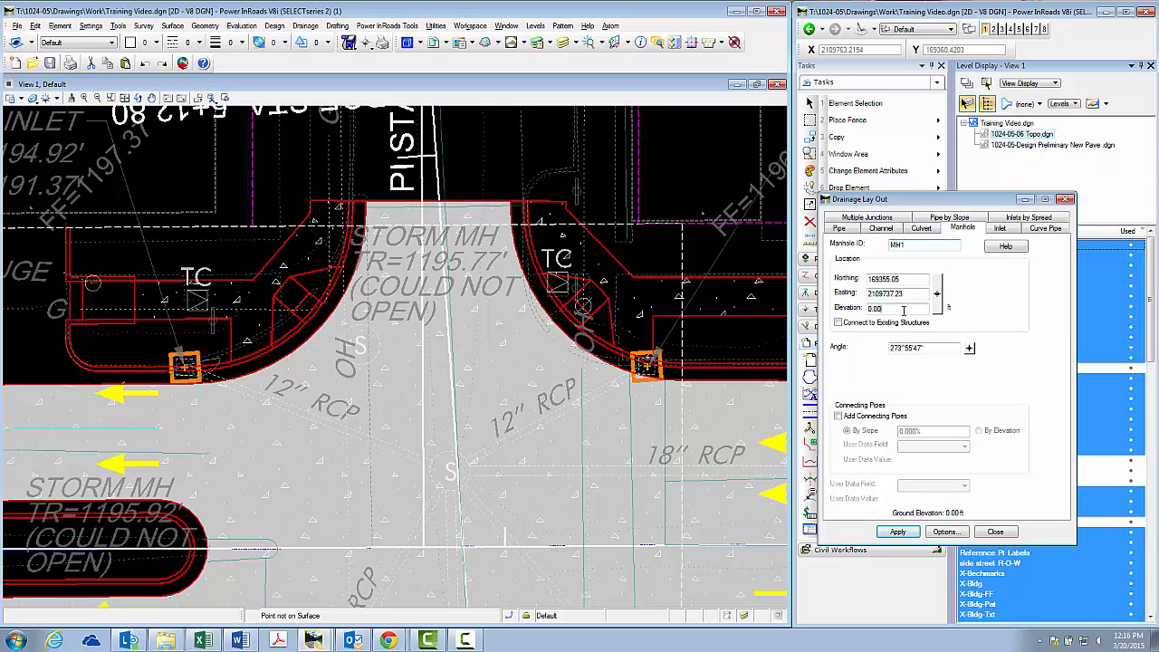
pyautogui.doubleClick(902, 309)
# Apply the manhole options for a Circular, Precast structure of size 4.00 x 8.0000, and place manhole MH1
pyautogui.click(946, 532)
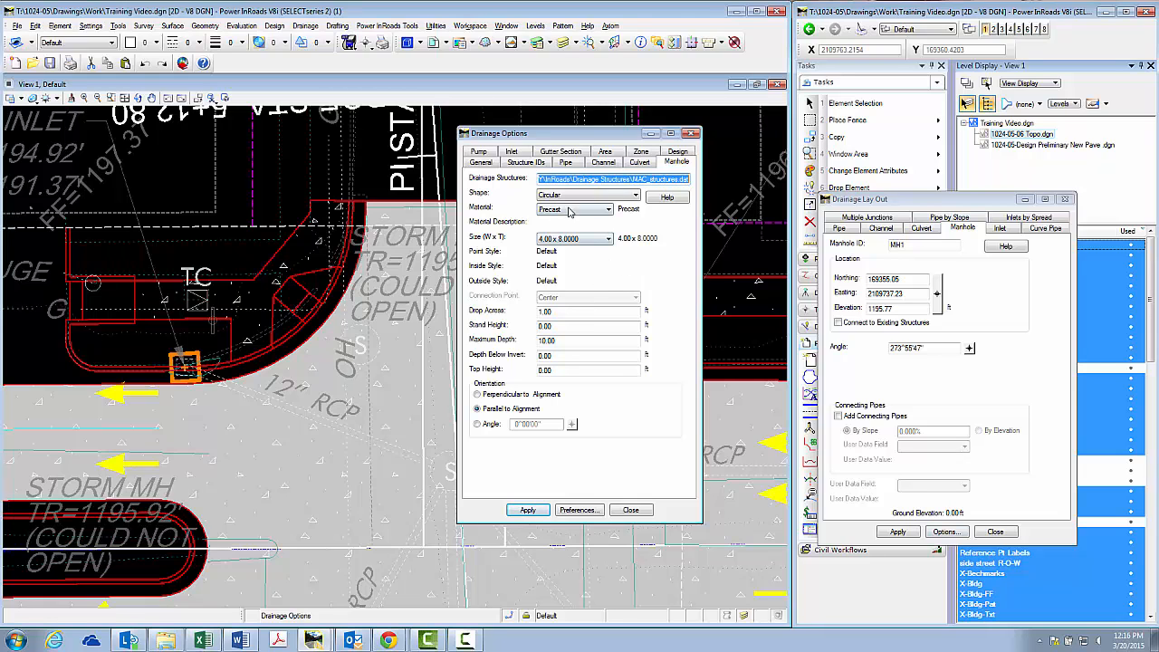
pyautogui.click(528, 509)
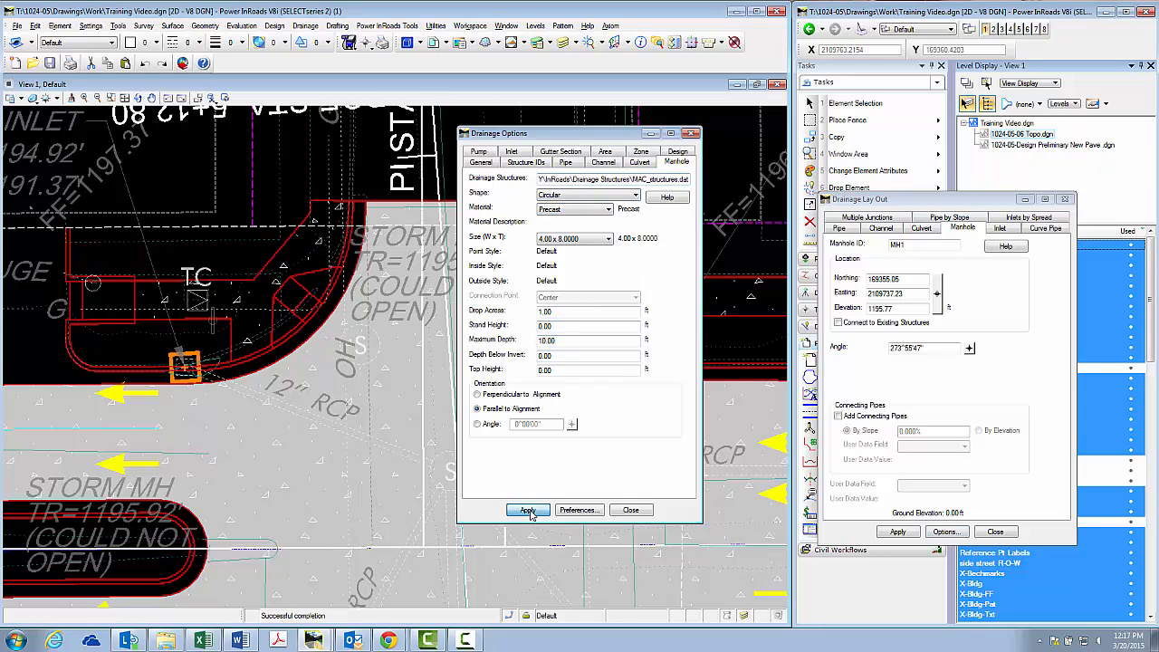
pyautogui.click(630, 509)
pyautogui.click(897, 531)
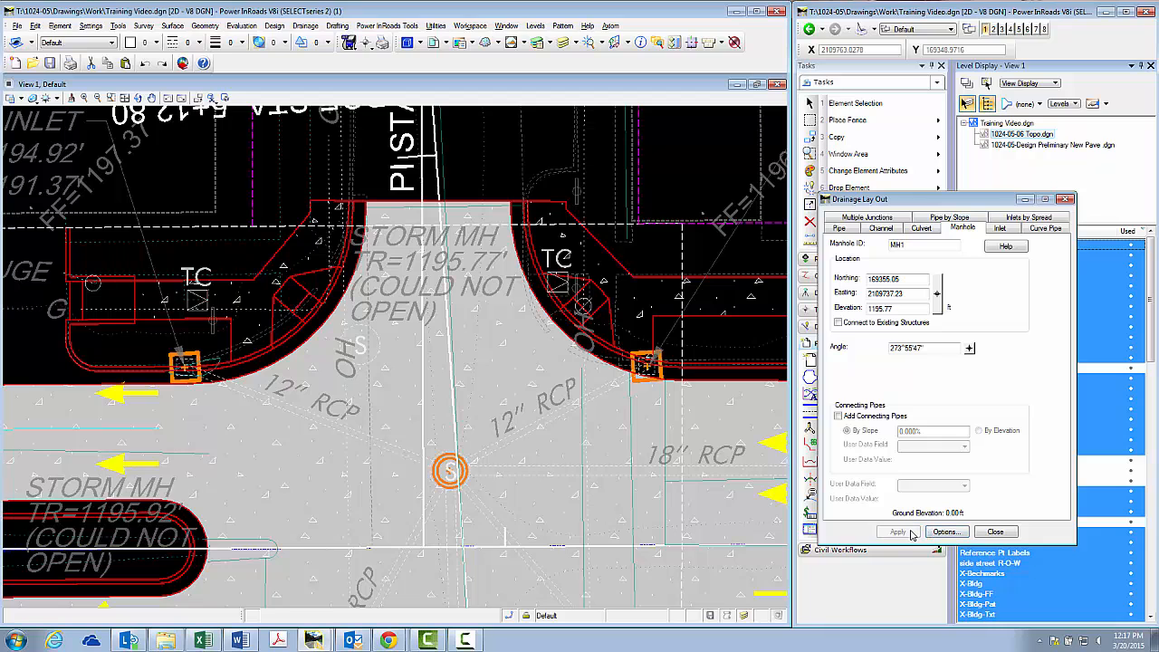
# Start a pipe layout for P1 and assign inlet IN1 on the northwest corner as its upstream structure
pyautogui.click(451, 455)
pyautogui.scroll(-2, 633, 215)
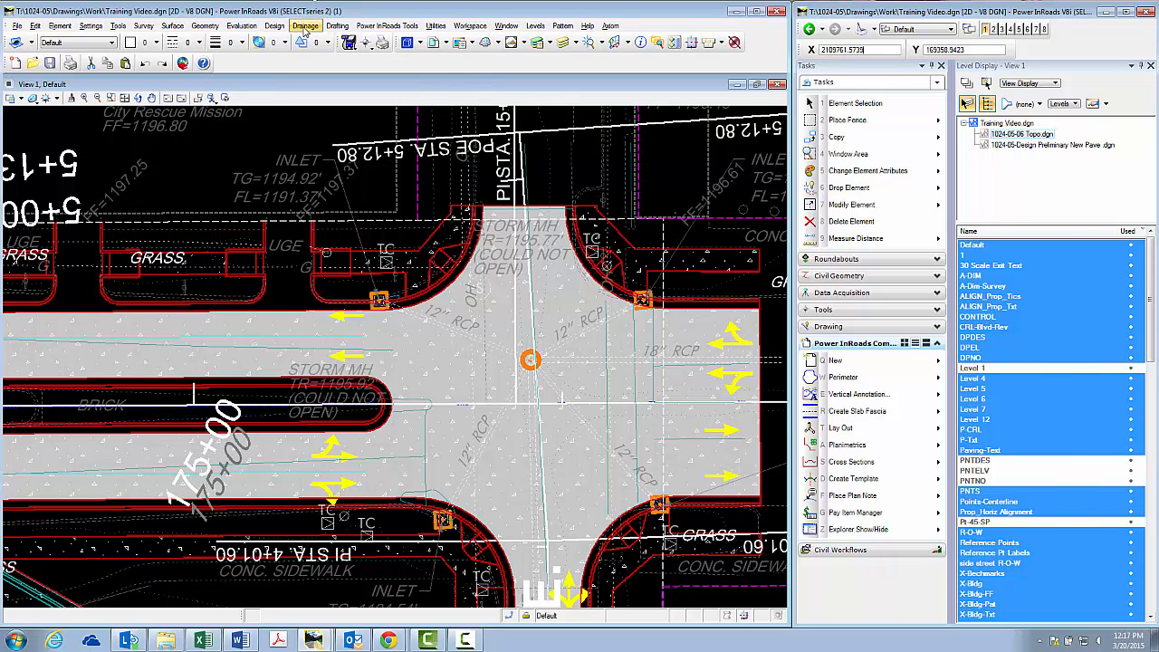
pyautogui.click(305, 25)
pyautogui.click(312, 49)
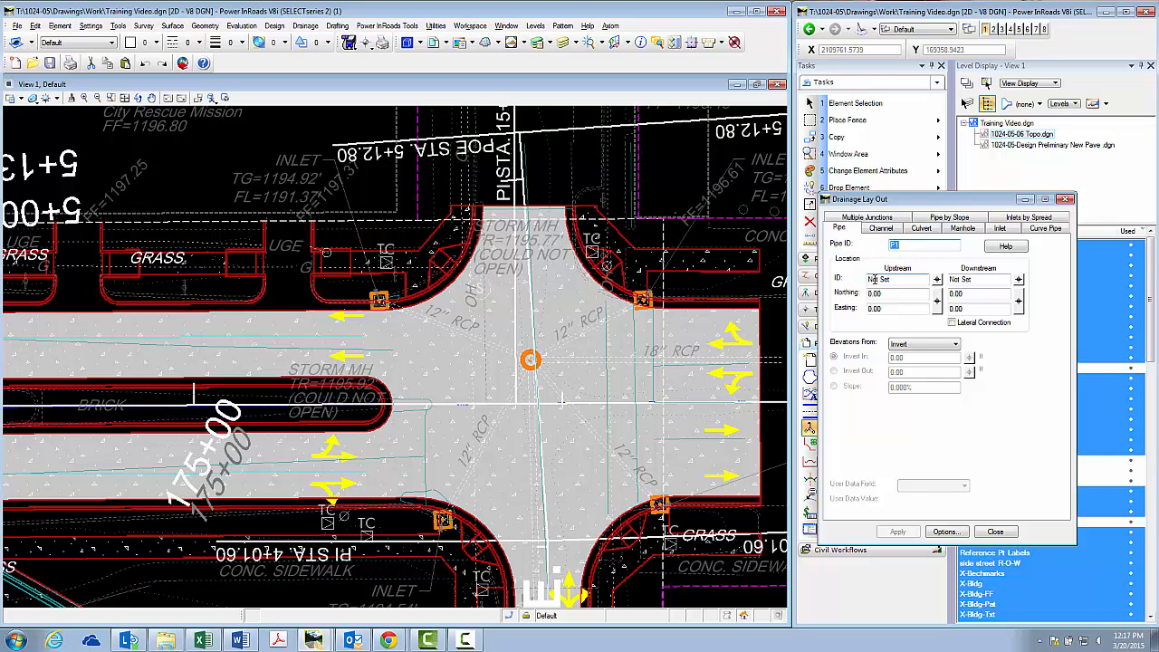
pyautogui.click(936, 279)
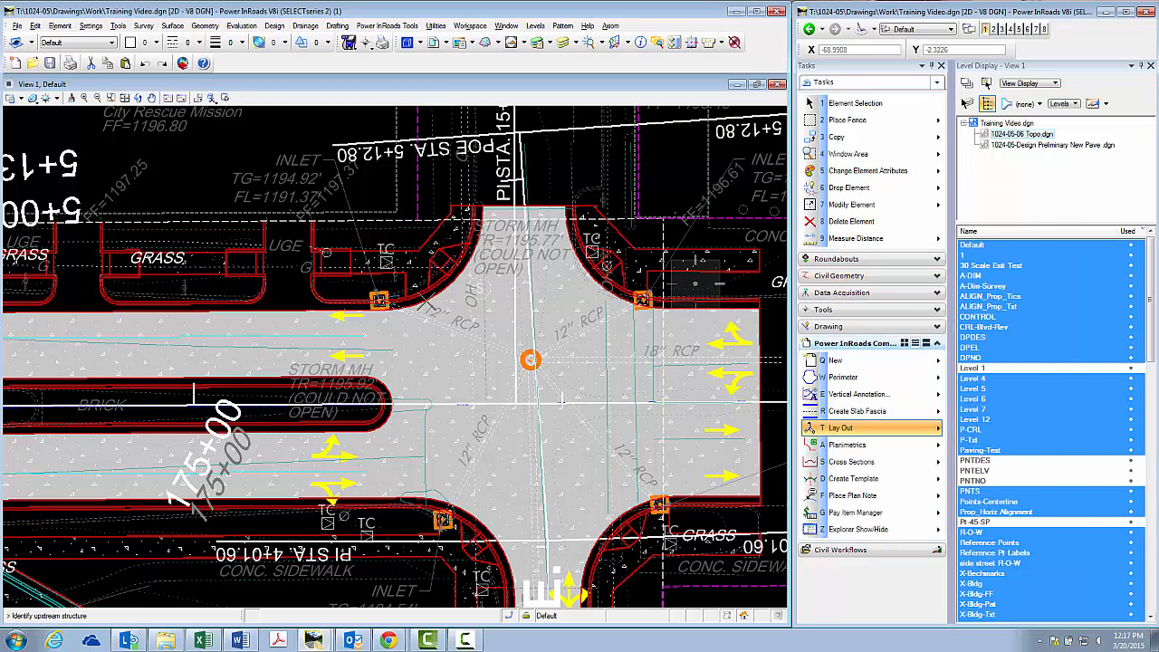
pyautogui.click(380, 294)
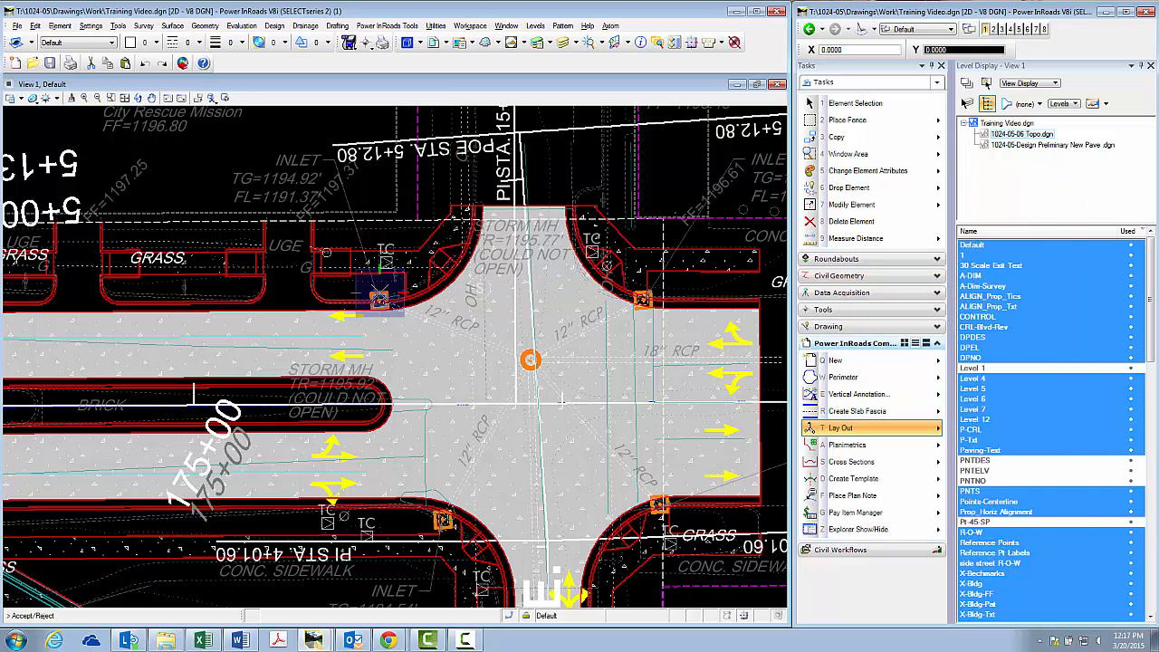
pyautogui.click(380, 295)
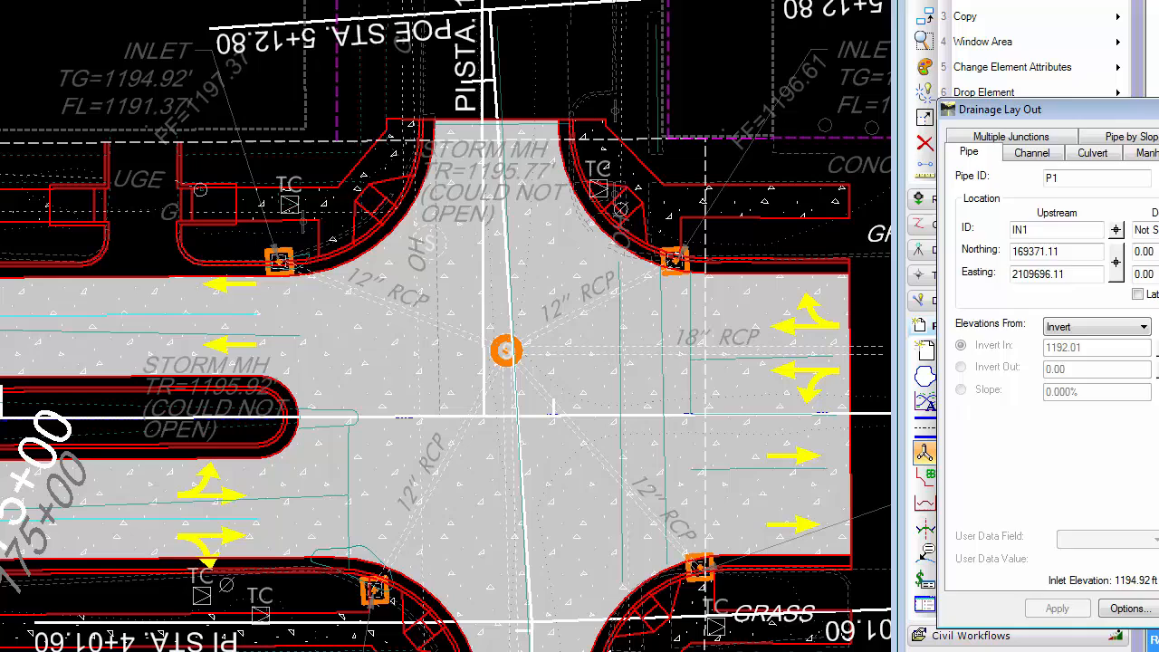
# Assign manhole MH1 in the intersection as the downstream structure of pipe P1
pyautogui.click(1019, 280)
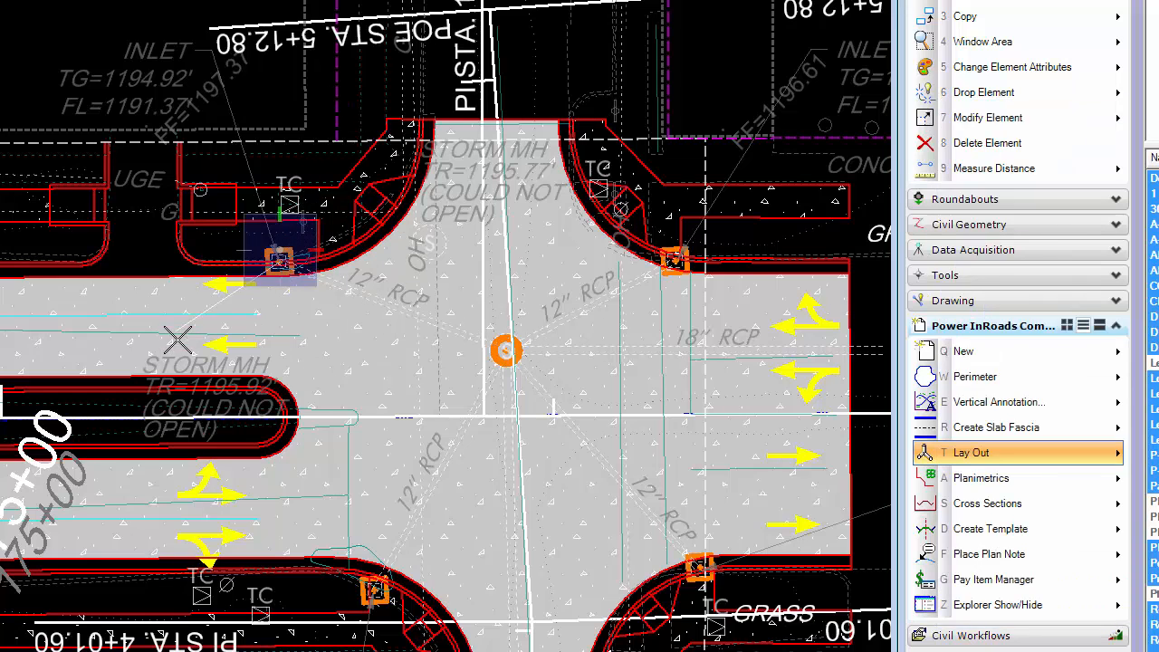
pyautogui.click(504, 351)
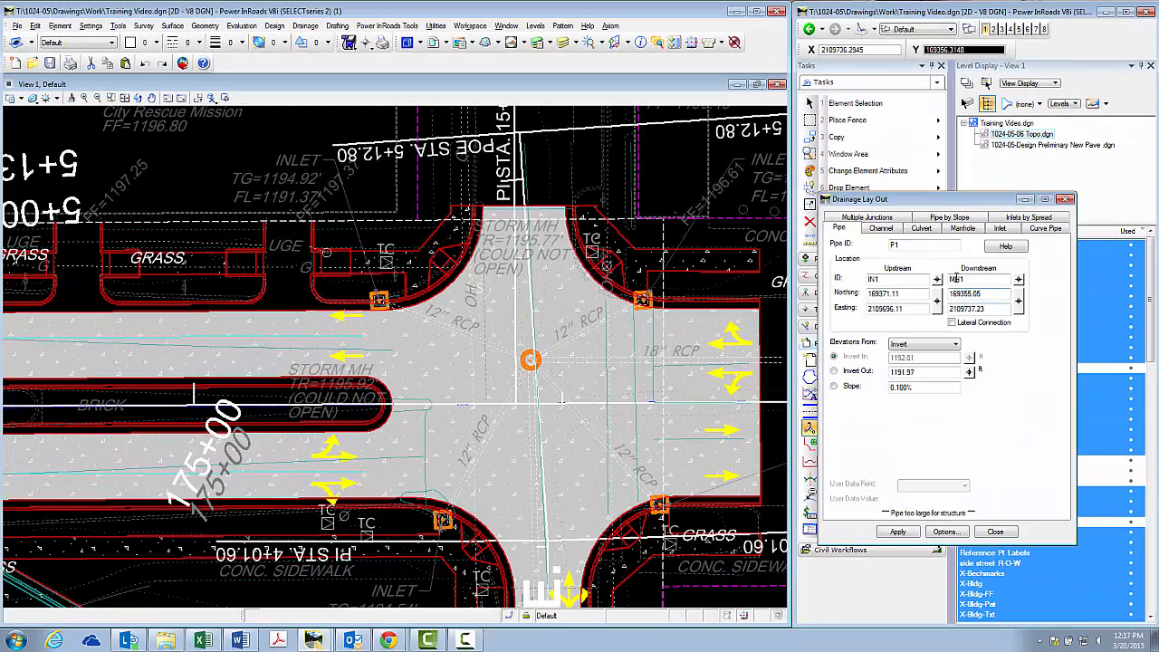
pyautogui.click(1019, 281)
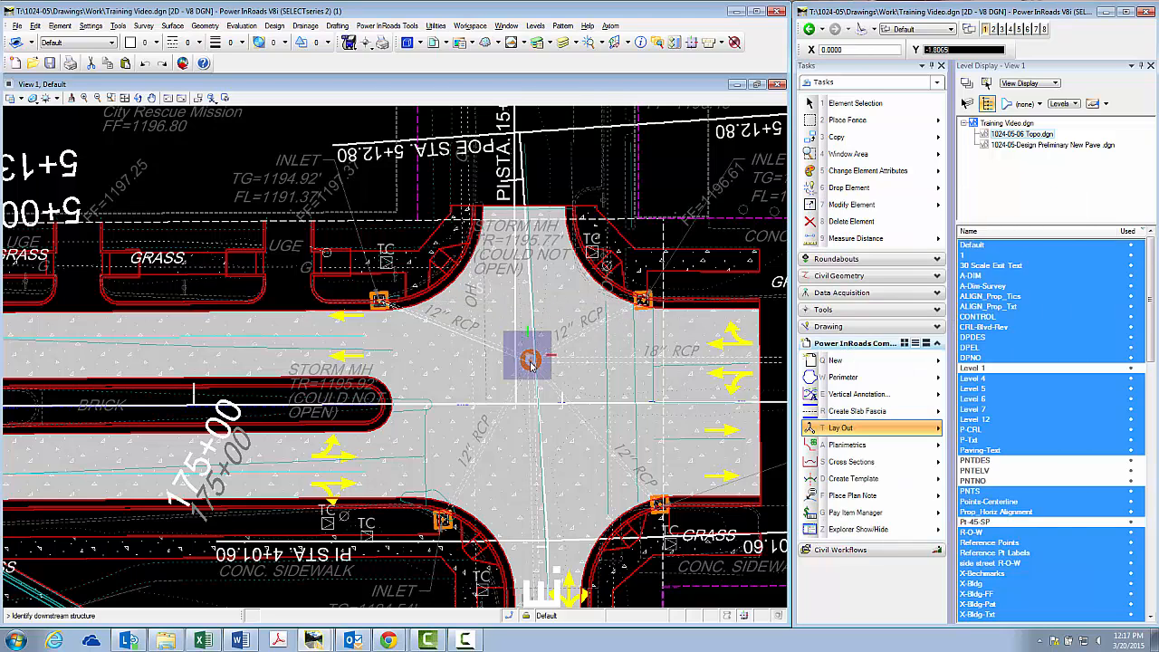
pyautogui.click(531, 360)
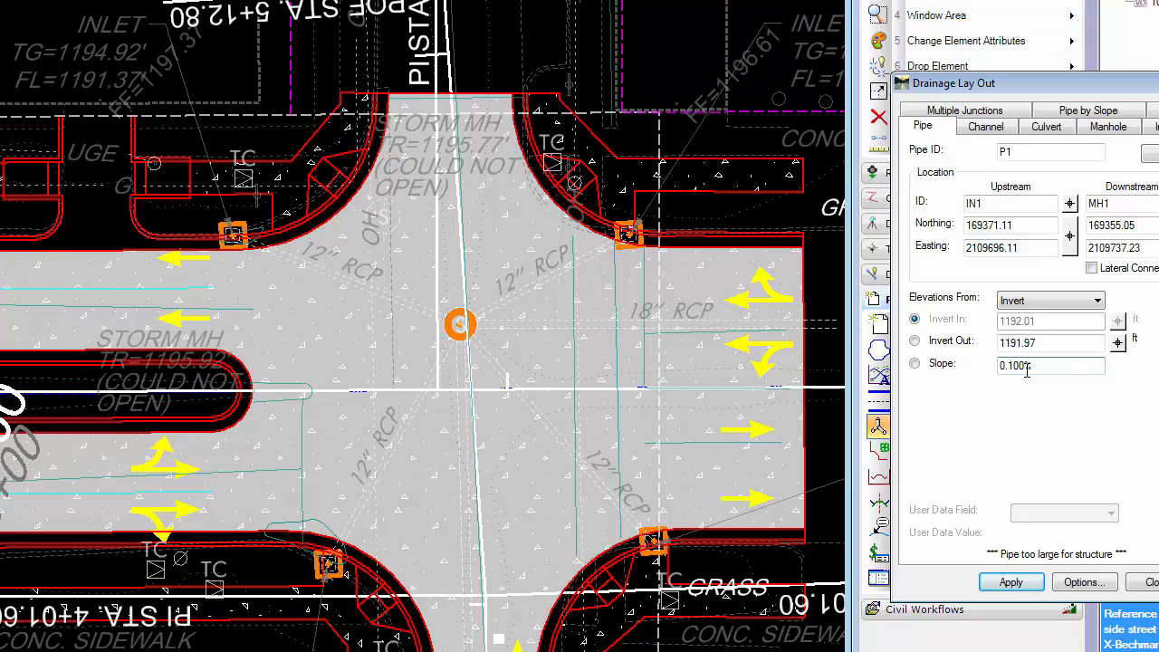
# Set pipe P1's invert in to 1191.37 ft at a 0.100% slope, make invert out the calculated value, and place the pipe
pyautogui.click(914, 365)
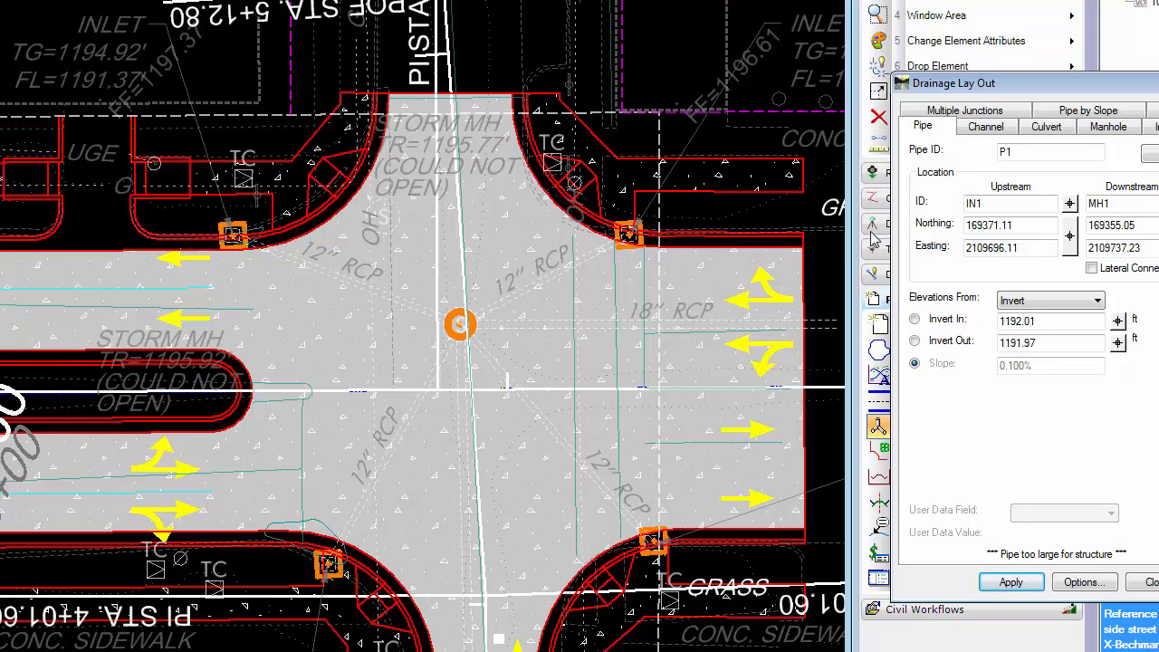
pyautogui.doubleClick(1039, 324)
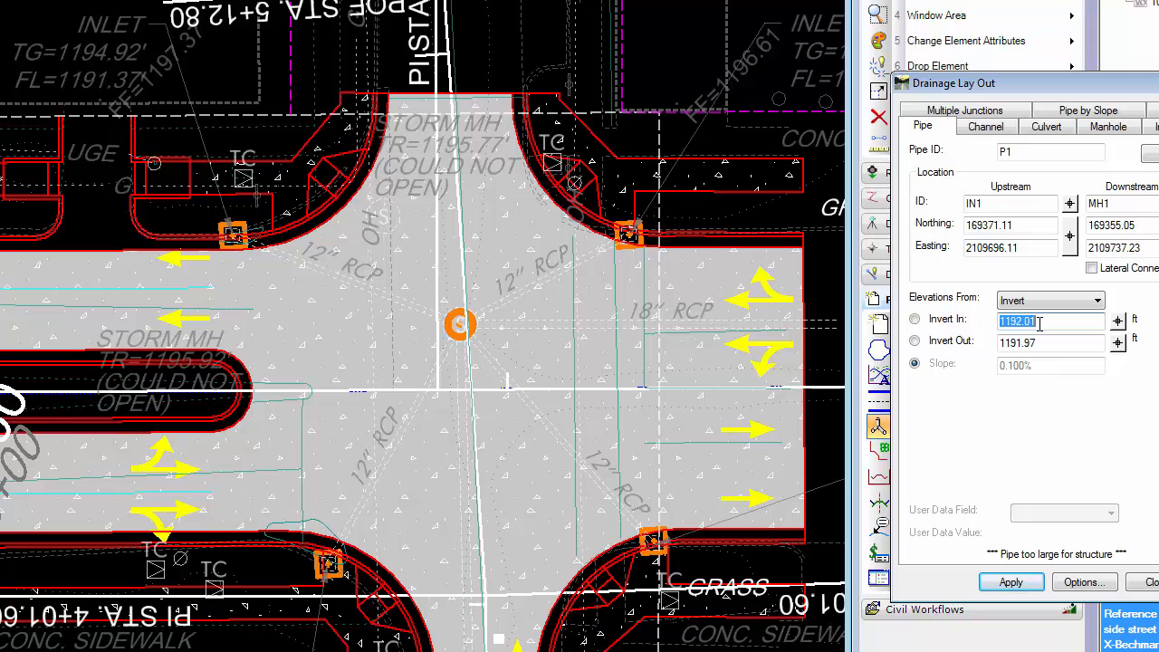
pyautogui.write('11')
pyautogui.click(914, 319)
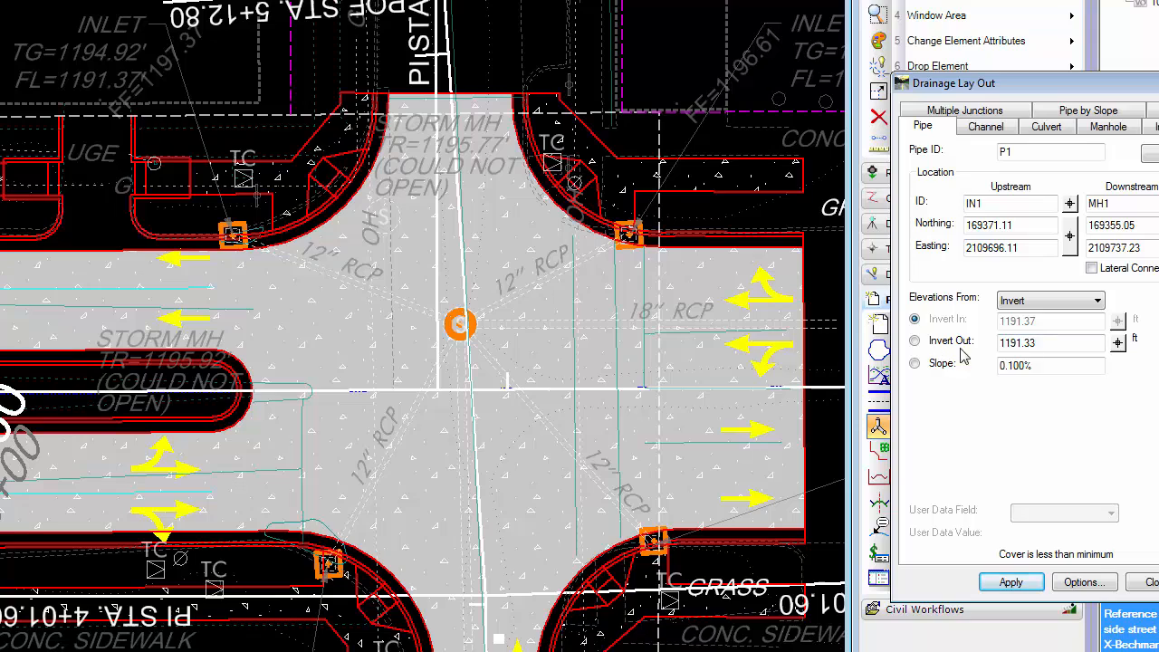
pyautogui.doubleClick(1046, 342)
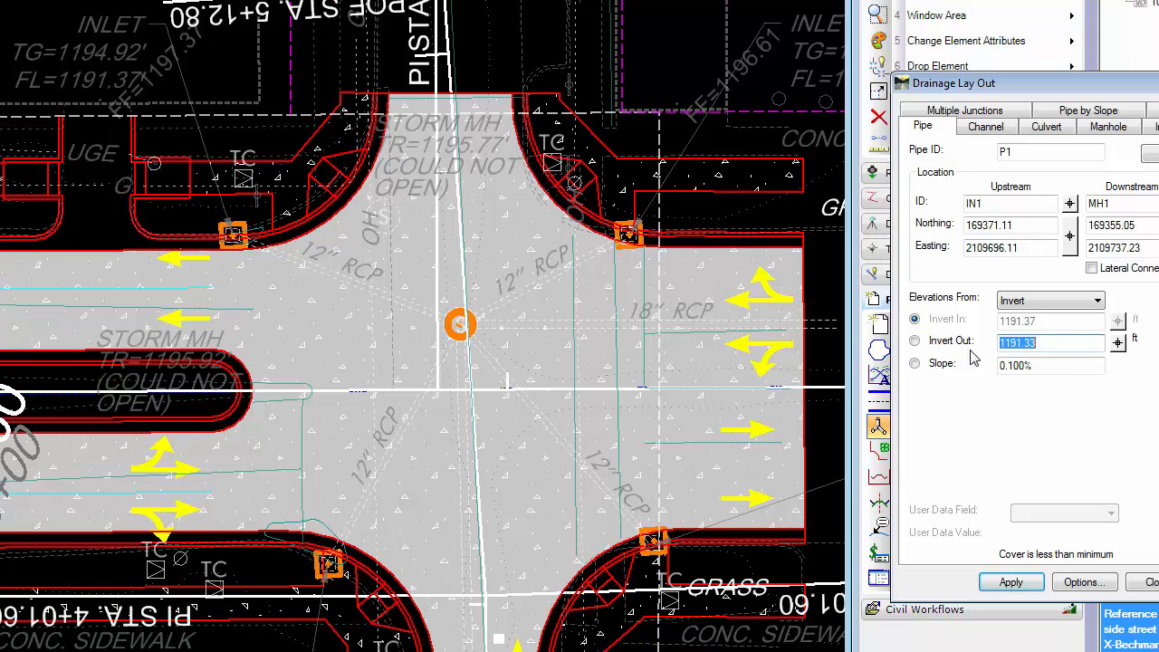
pyautogui.click(914, 342)
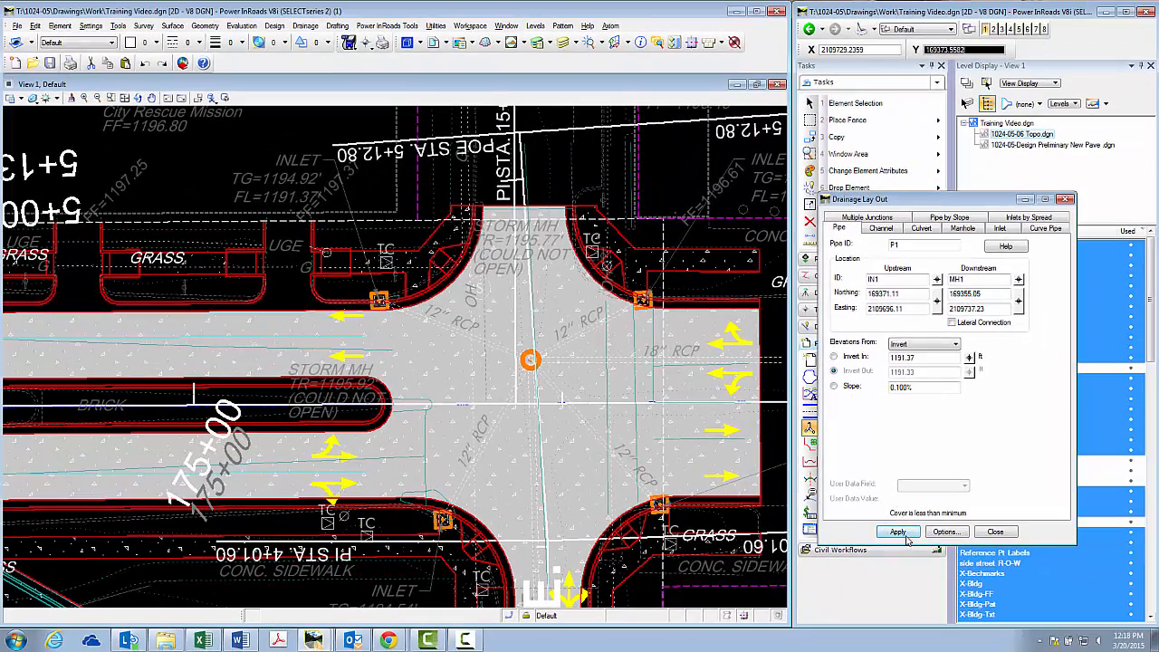
pyautogui.click(901, 532)
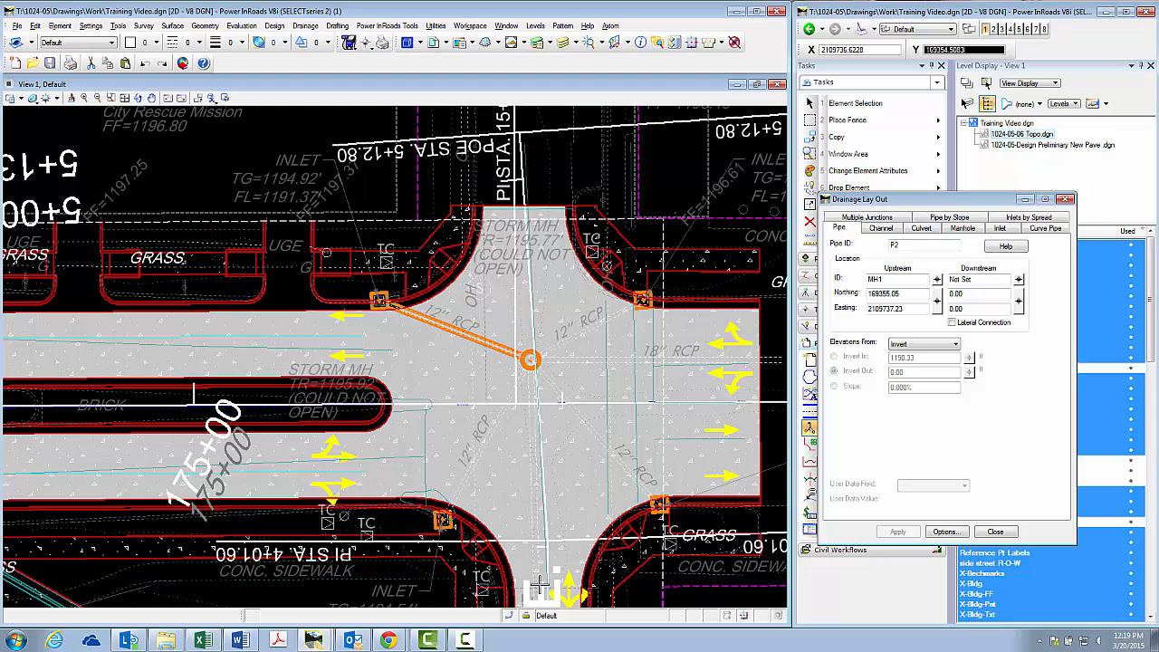
# Assign the northeast corner inlet IN2 as pipe P2's upstream structure and manhole MH1 as its downstream structure
pyautogui.click(936, 280)
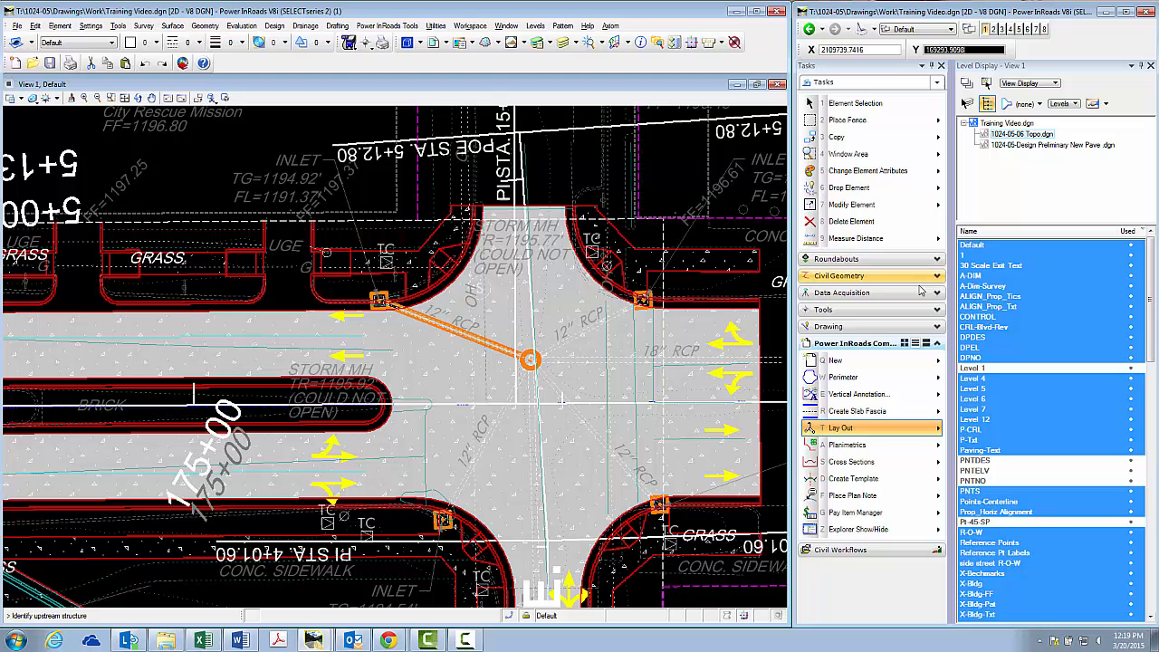
pyautogui.click(644, 301)
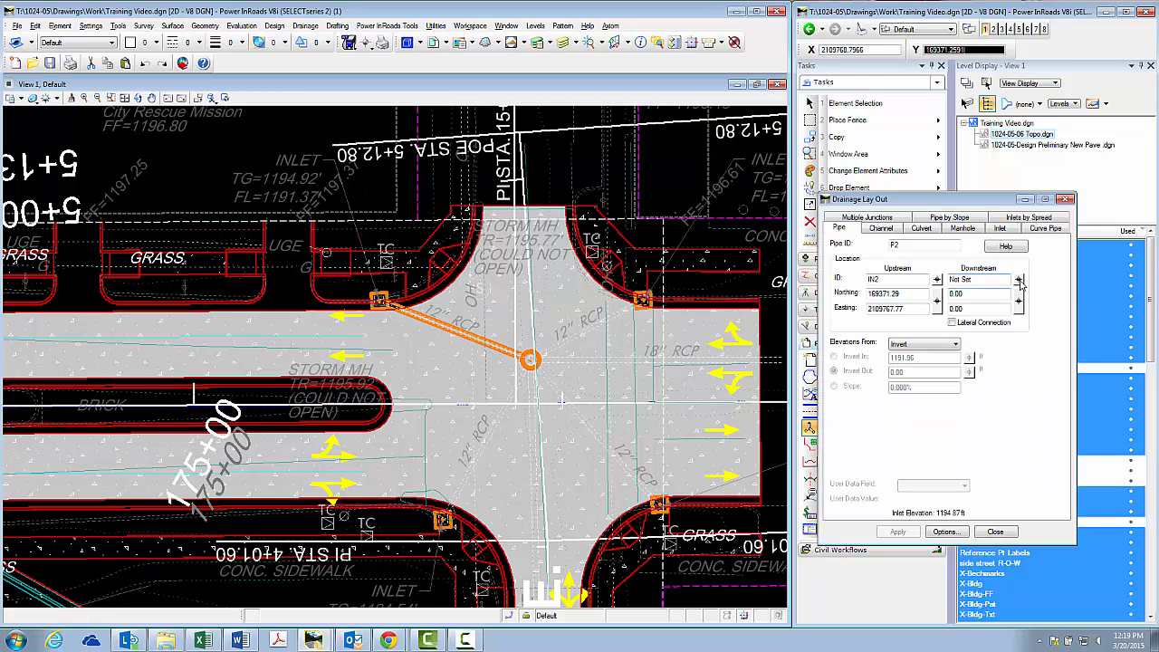
pyautogui.click(1017, 280)
pyautogui.click(531, 359)
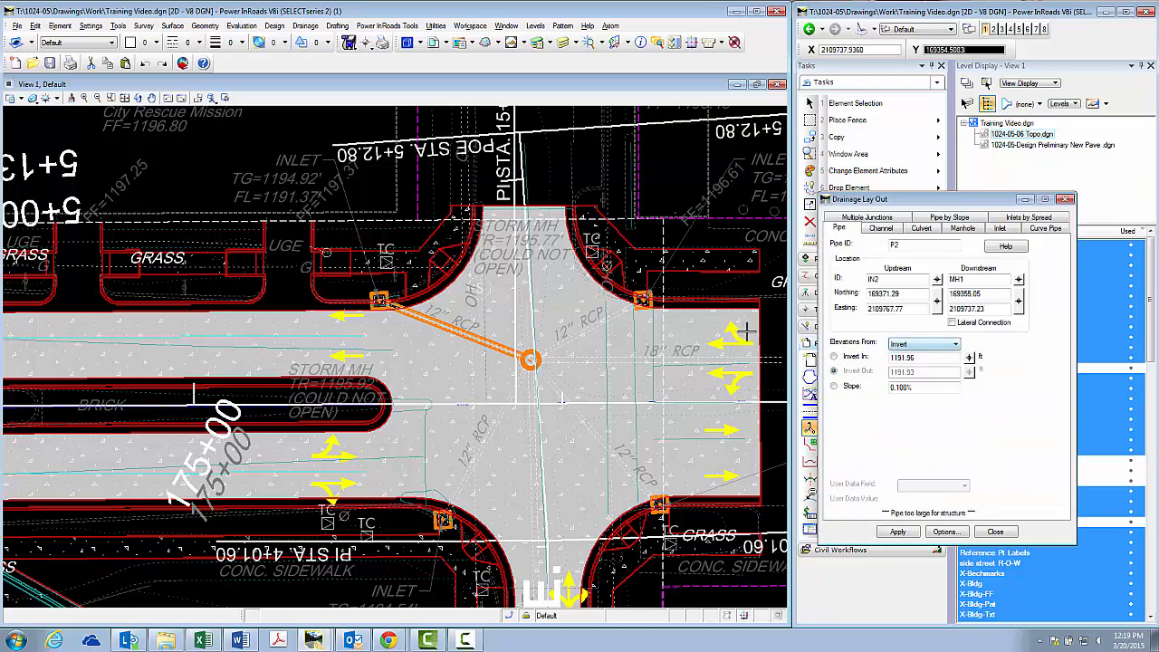
# Set pipe P2's invert in to 1192.87 ft, matching the flow line in the northeast inlet's survey note, and lock it
pyautogui.scroll(-2, 469, 323)
pyautogui.scroll(2, 668, 251)
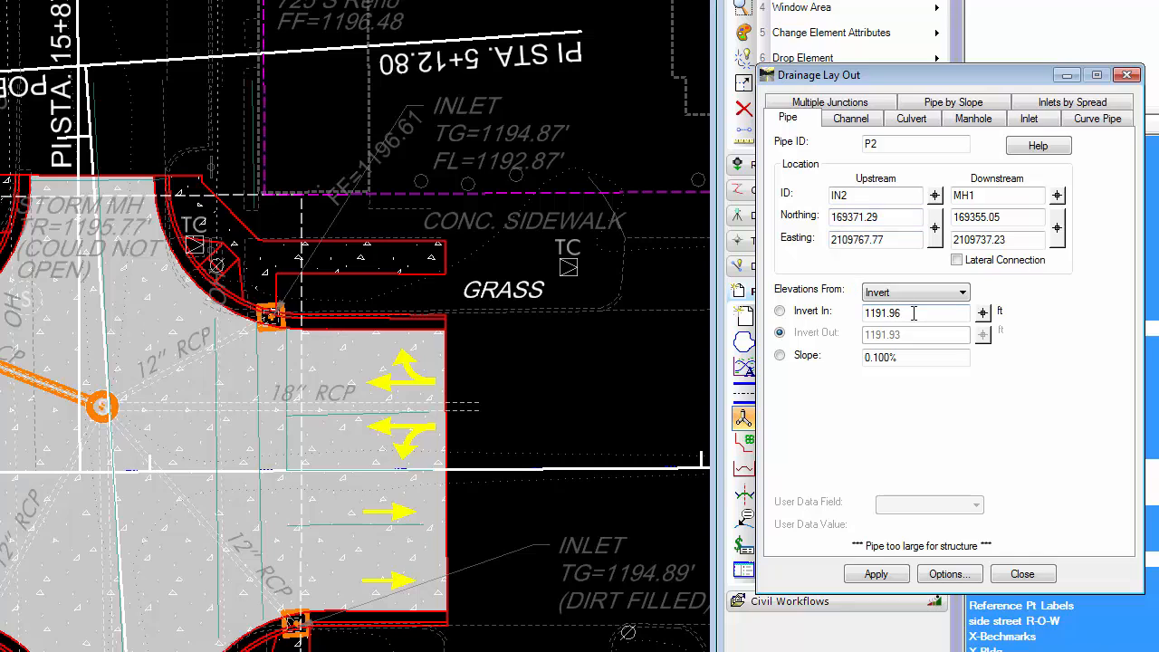
pyautogui.doubleClick(913, 312)
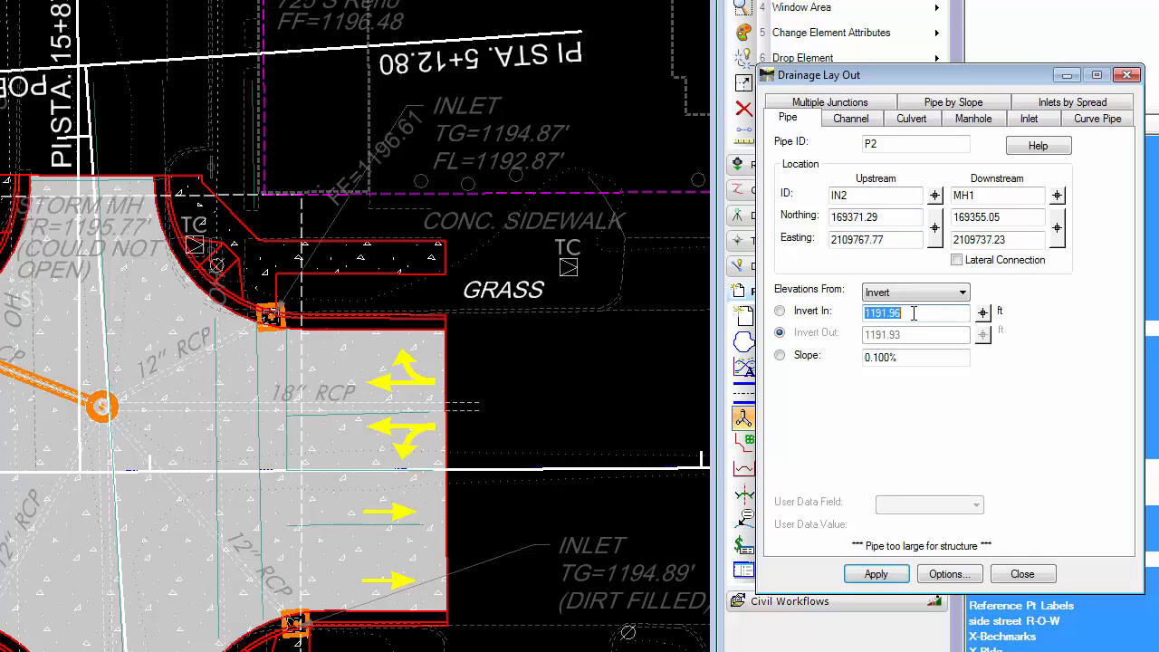
pyautogui.write('11')
pyautogui.click(779, 310)
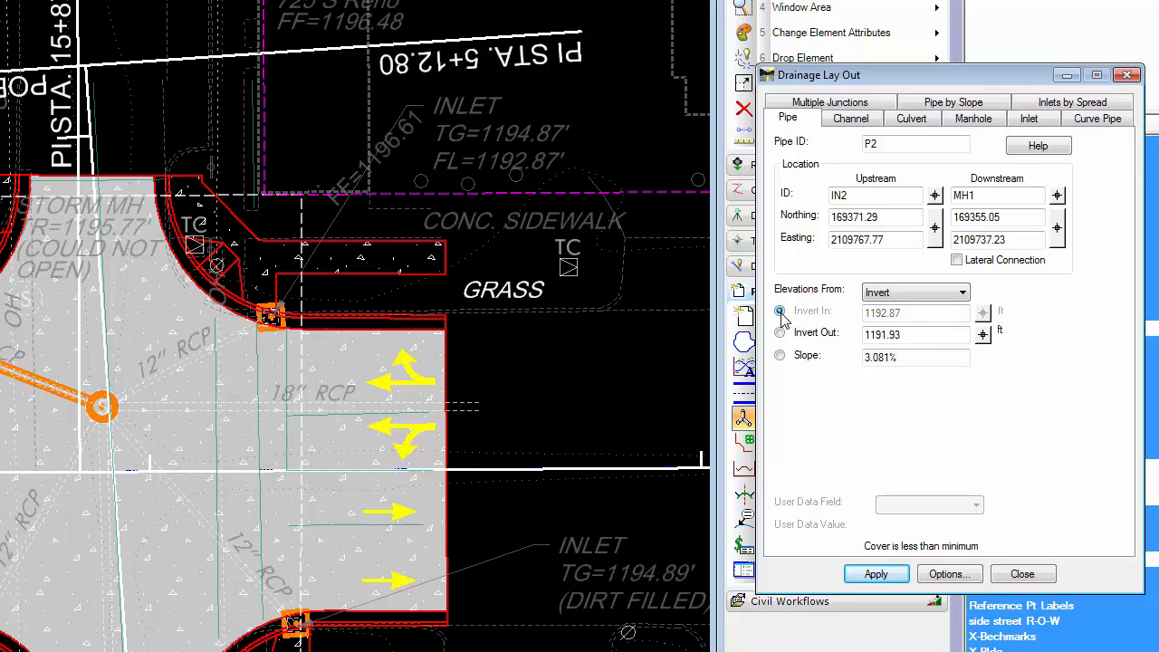
# Set pipe P2's slope to 0.100% by entering .001, and make slope the calculated value
pyautogui.click(891, 359)
pyautogui.moveTo(904, 359); pyautogui.dragTo(841, 363)
pyautogui.write('.00')
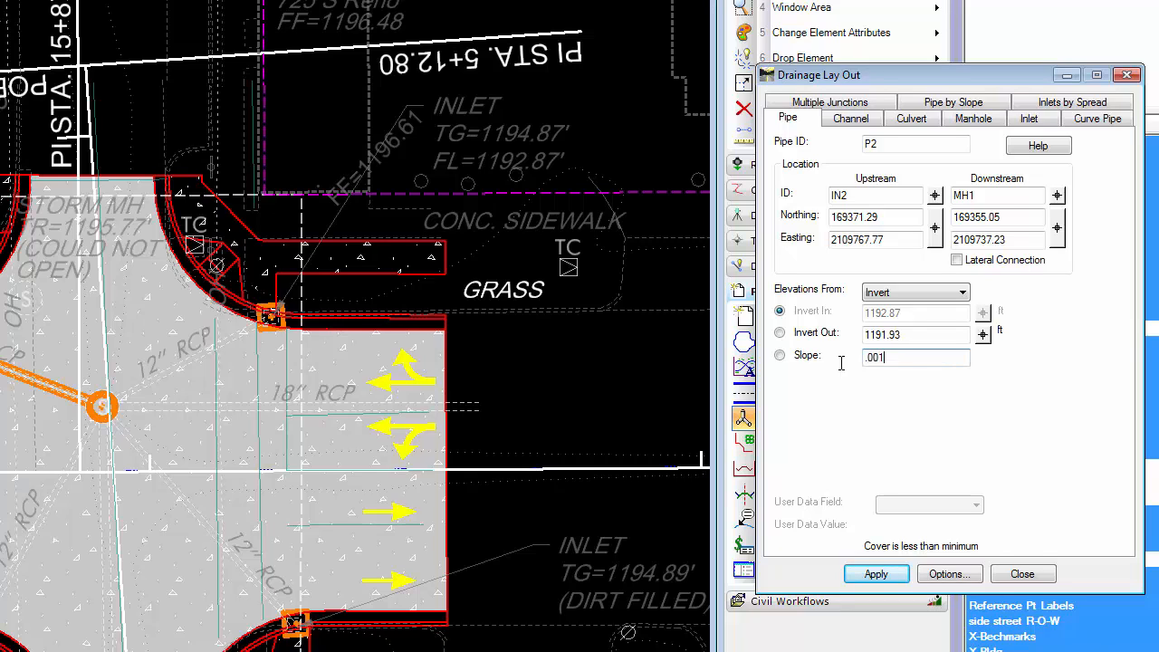
pyautogui.write('1')
pyautogui.click(780, 355)
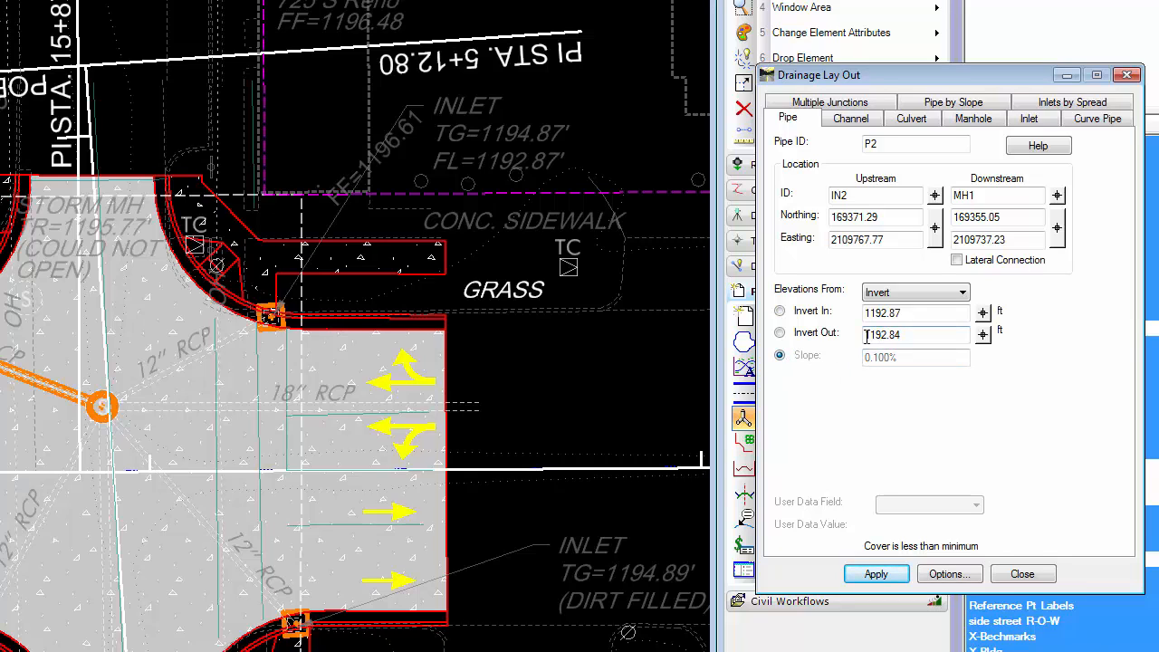
# Change the pipe size to 12.00 x 1.7500 in the drainage options, apply it, and place pipe P2
pyautogui.click(947, 578)
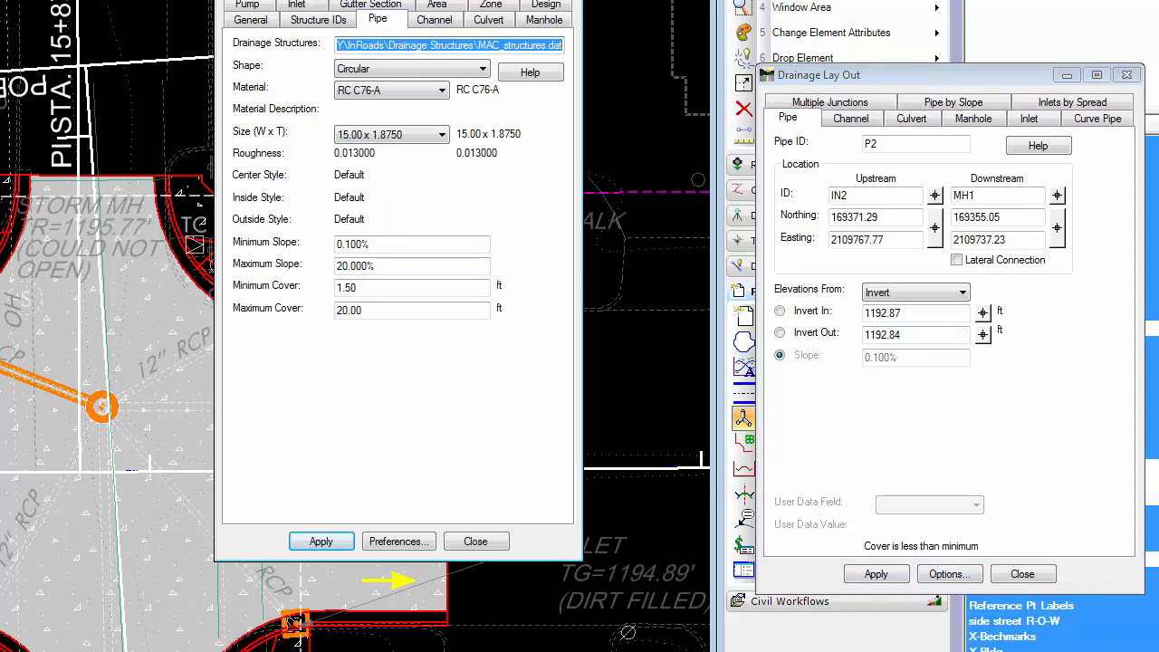
pyautogui.moveTo(415, 0); pyautogui.dragTo(614, 31)
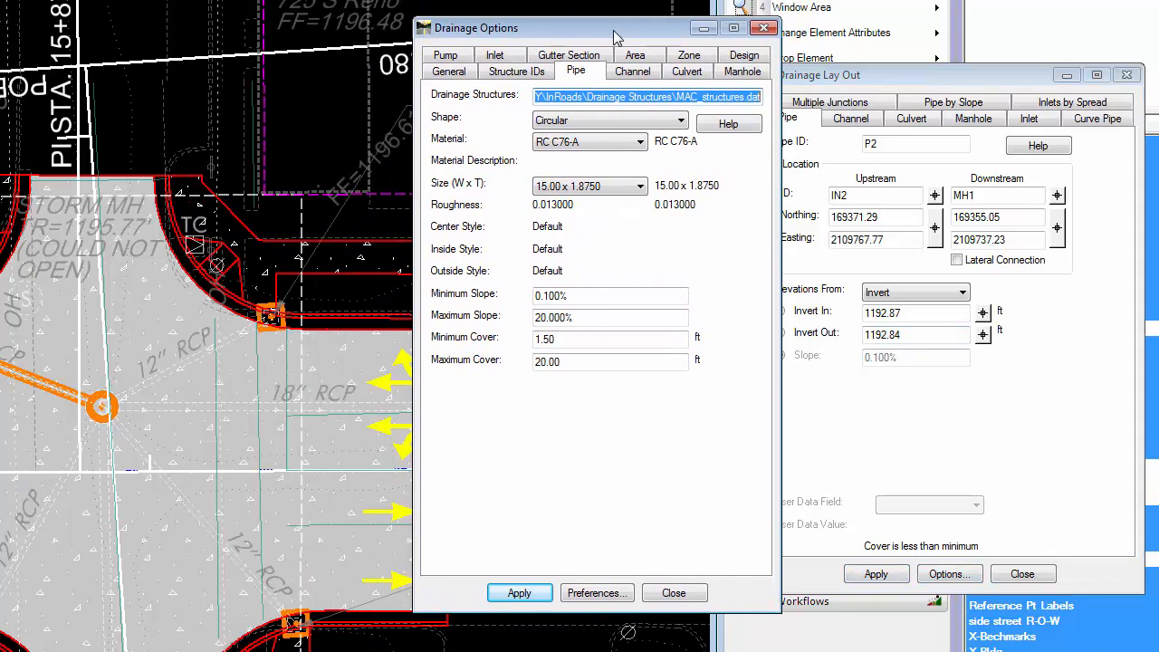
pyautogui.click(577, 190)
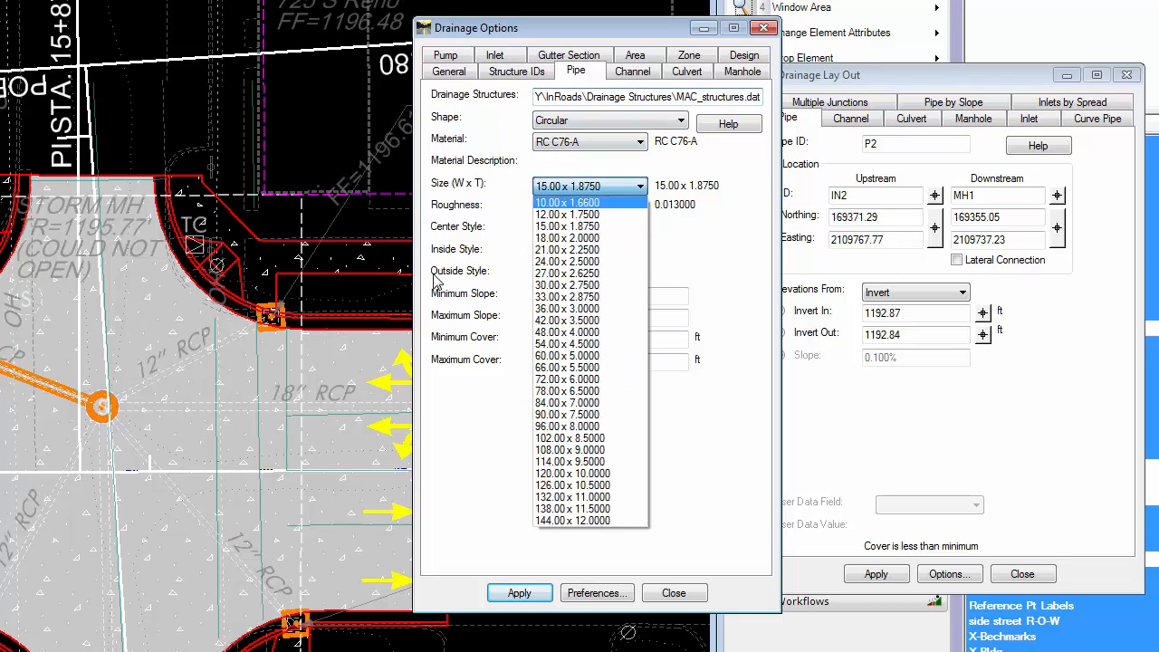
pyautogui.click(576, 216)
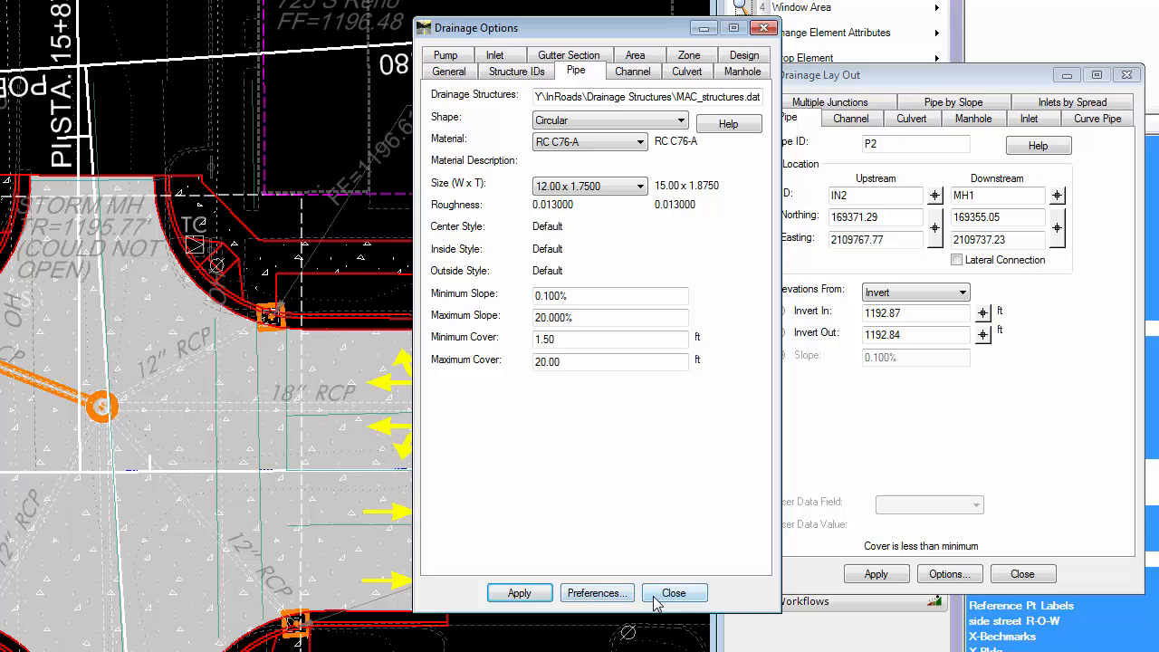
pyautogui.click(518, 593)
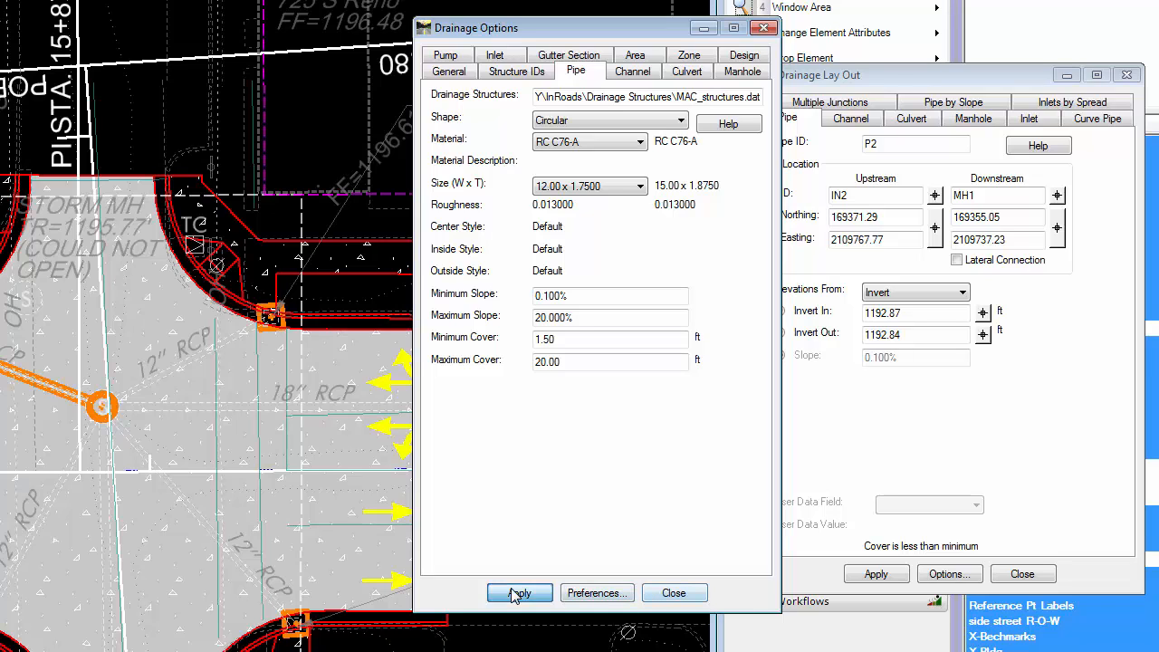
pyautogui.click(672, 593)
pyautogui.click(851, 571)
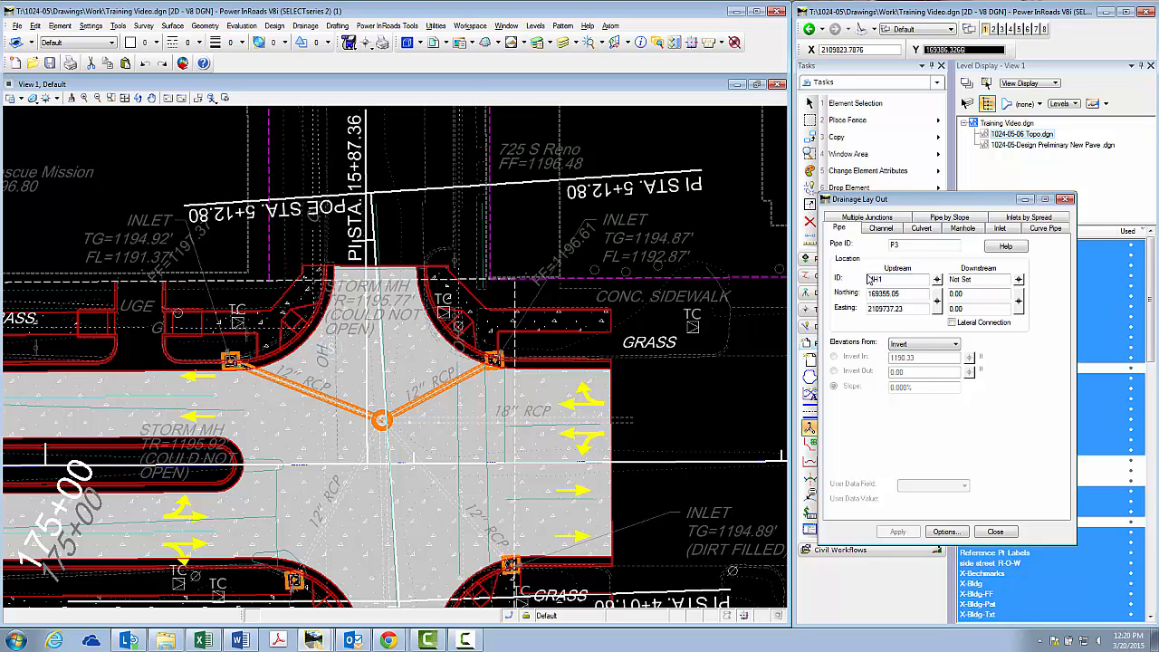
pyautogui.click(1018, 279)
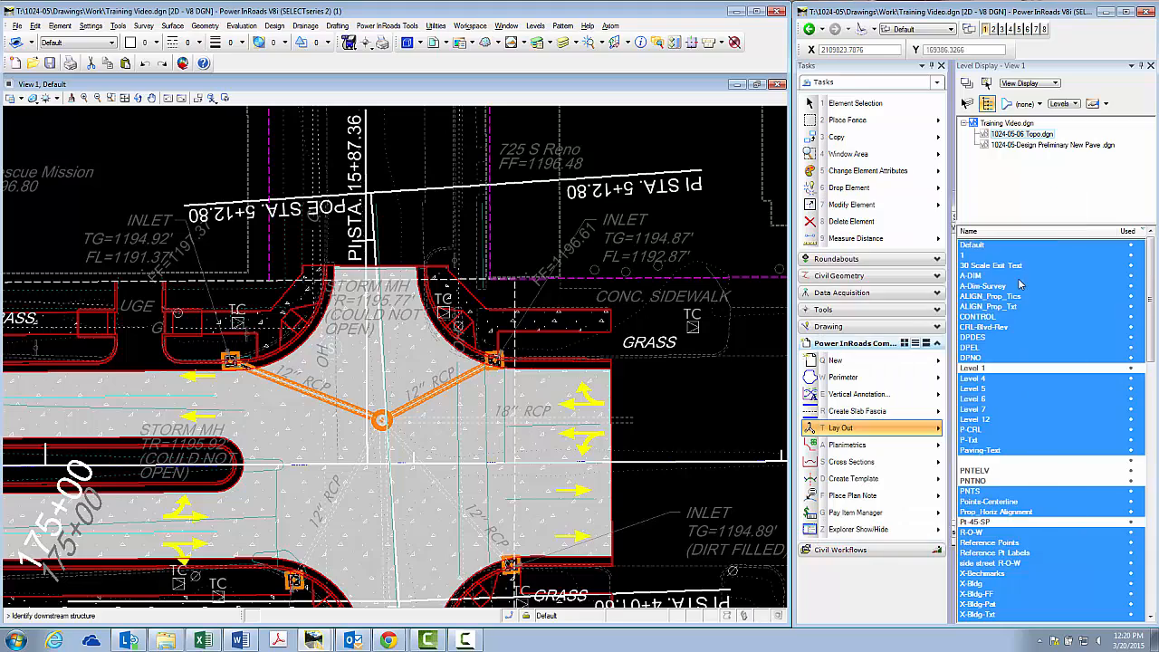
pyautogui.scroll(-5, 534, 272)
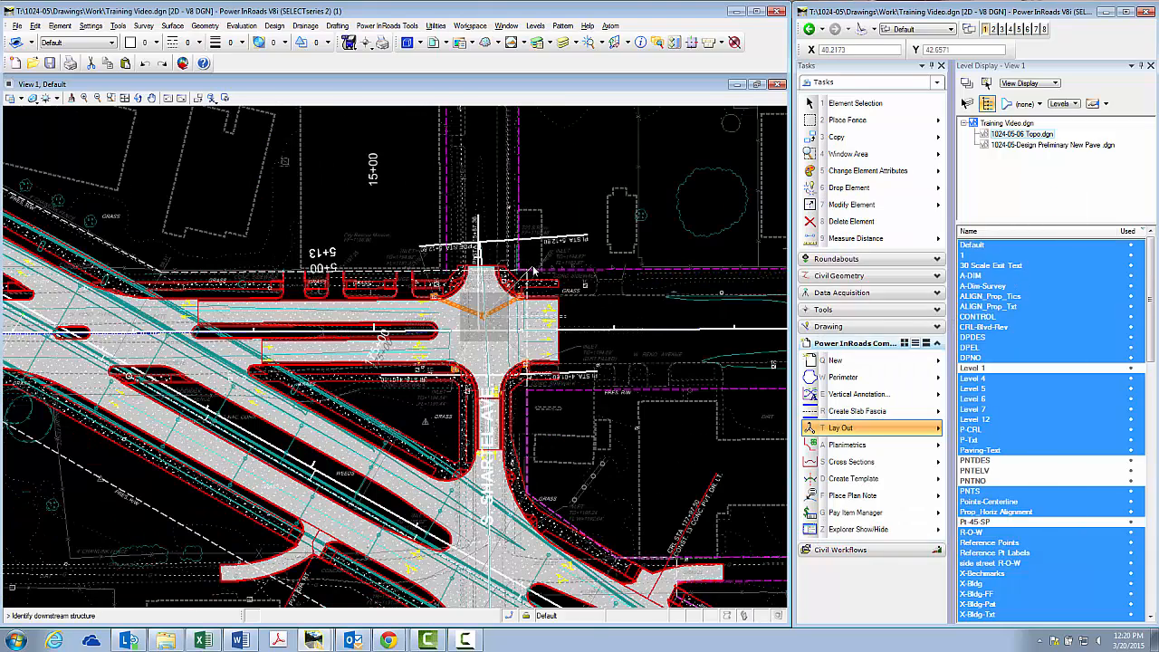
pyautogui.scroll(5, 482, 437)
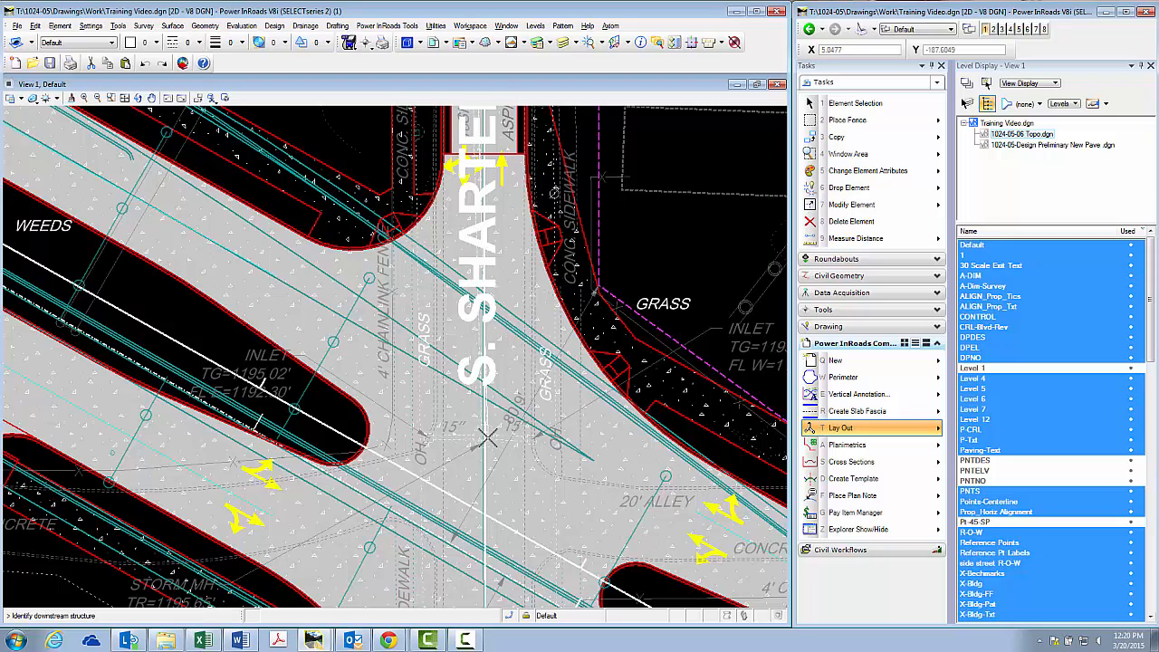
pyautogui.scroll(-3, 480, 443)
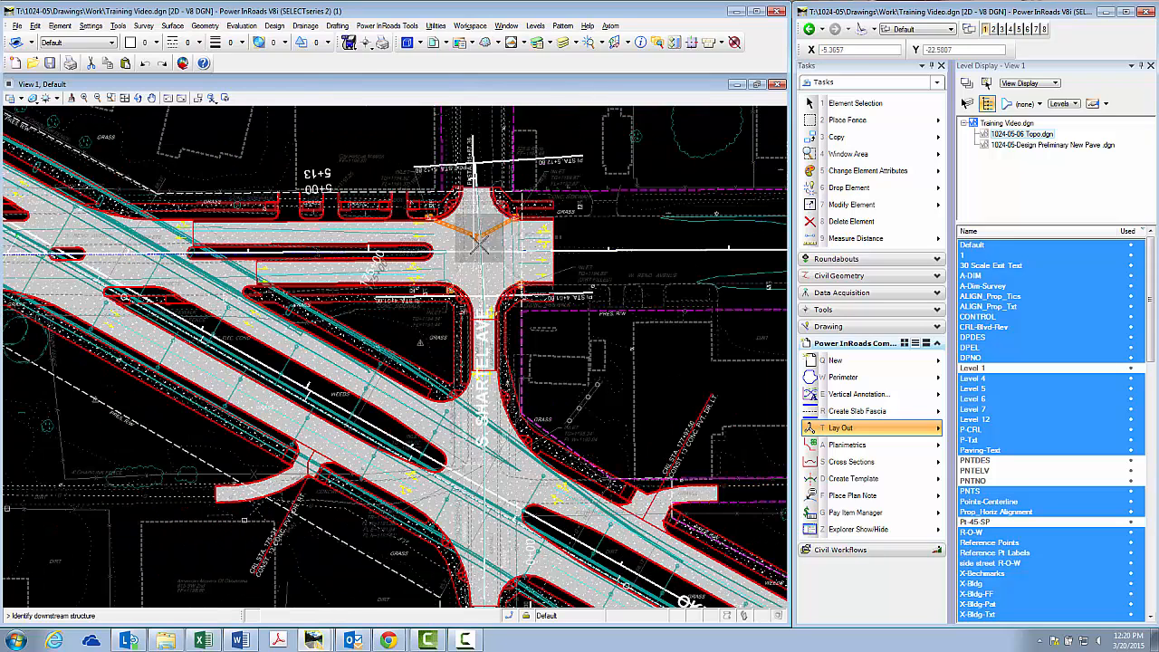
pyautogui.click(496, 238)
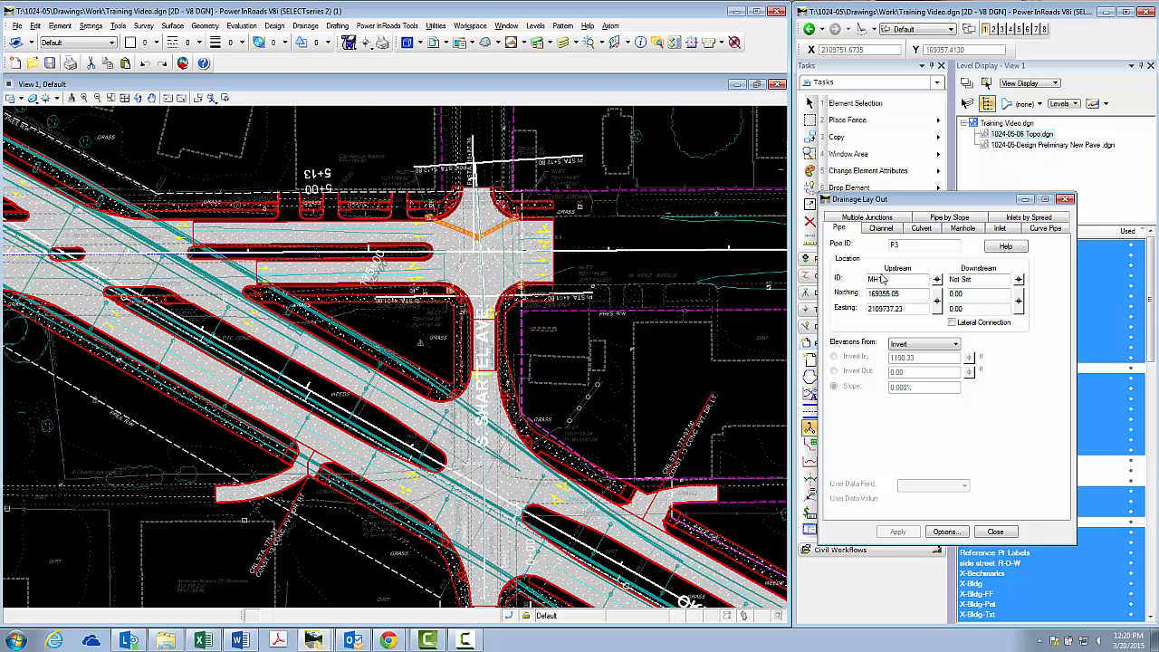
# Start a manhole layout for MH2 and locate it at the surveyed manhole symbol between the 15" pipes on S. Shartel Ave
pyautogui.click(962, 228)
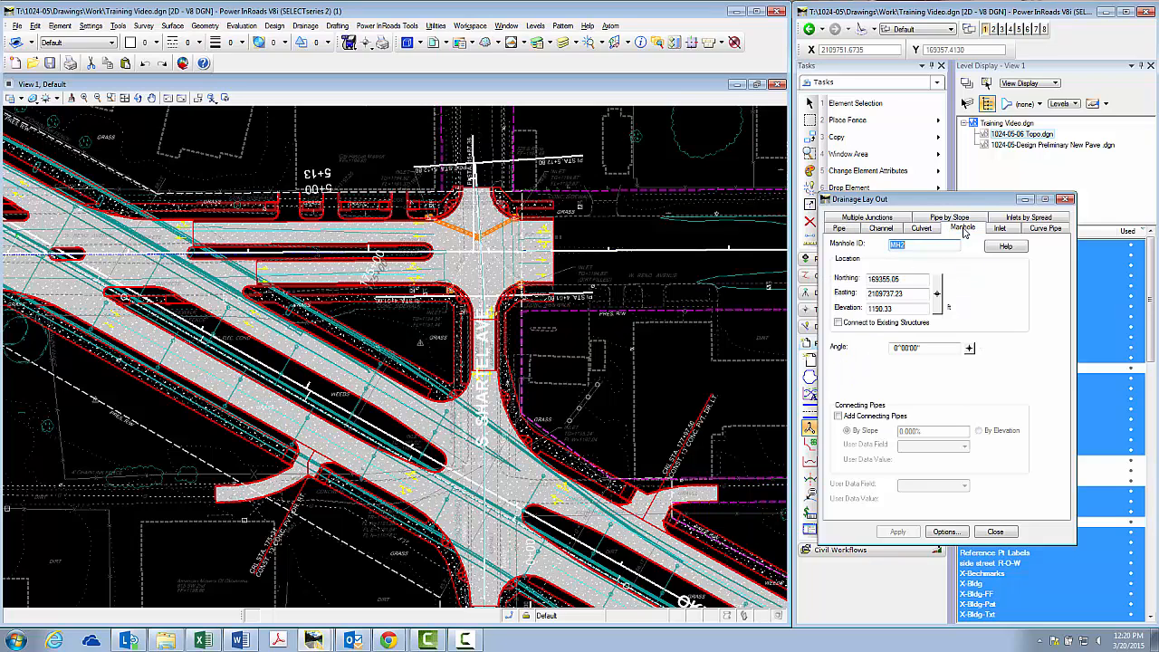
pyautogui.click(938, 296)
pyautogui.scroll(-3, 641, 231)
pyautogui.scroll(5, 553, 381)
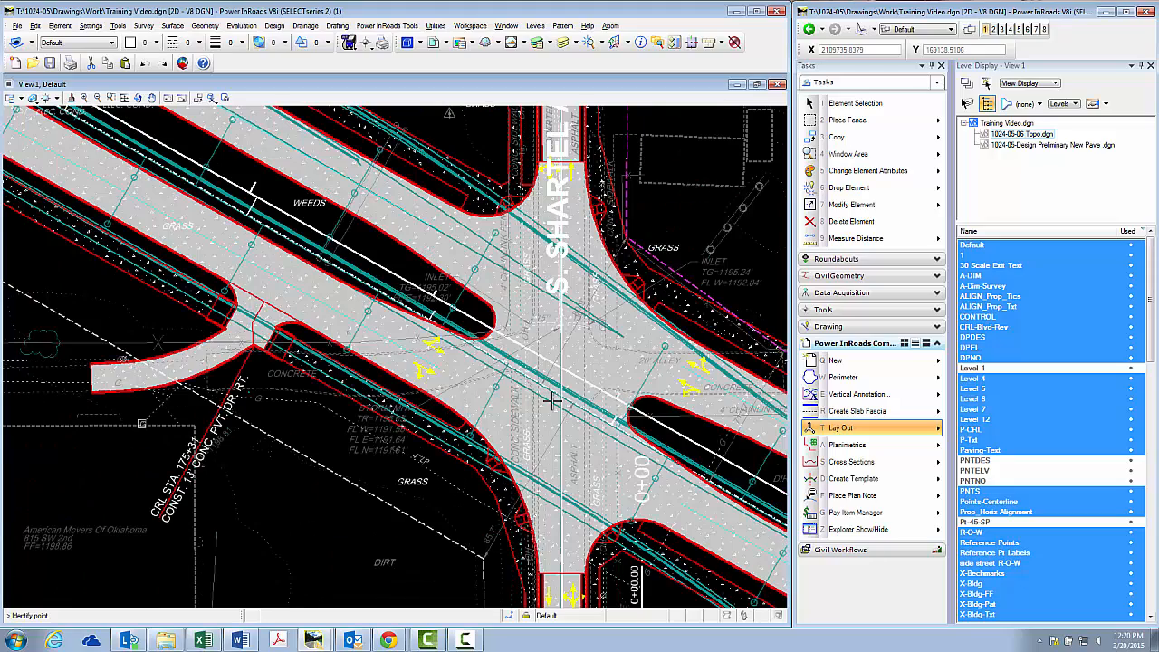
pyautogui.scroll(3, 561, 327)
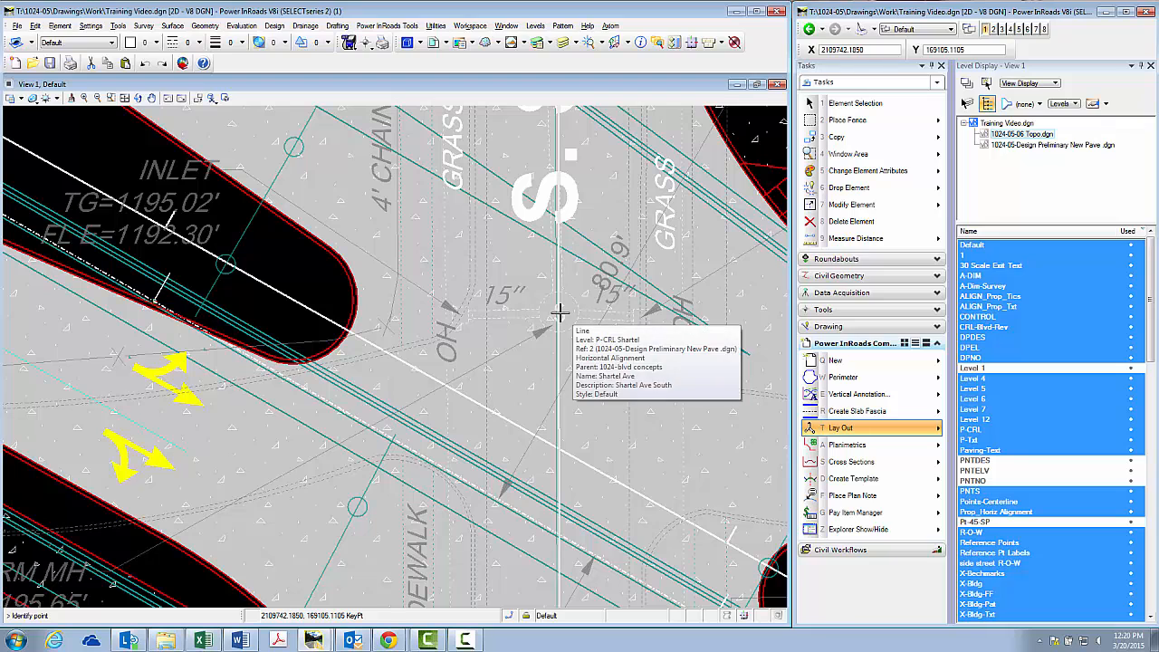
pyautogui.click(559, 313)
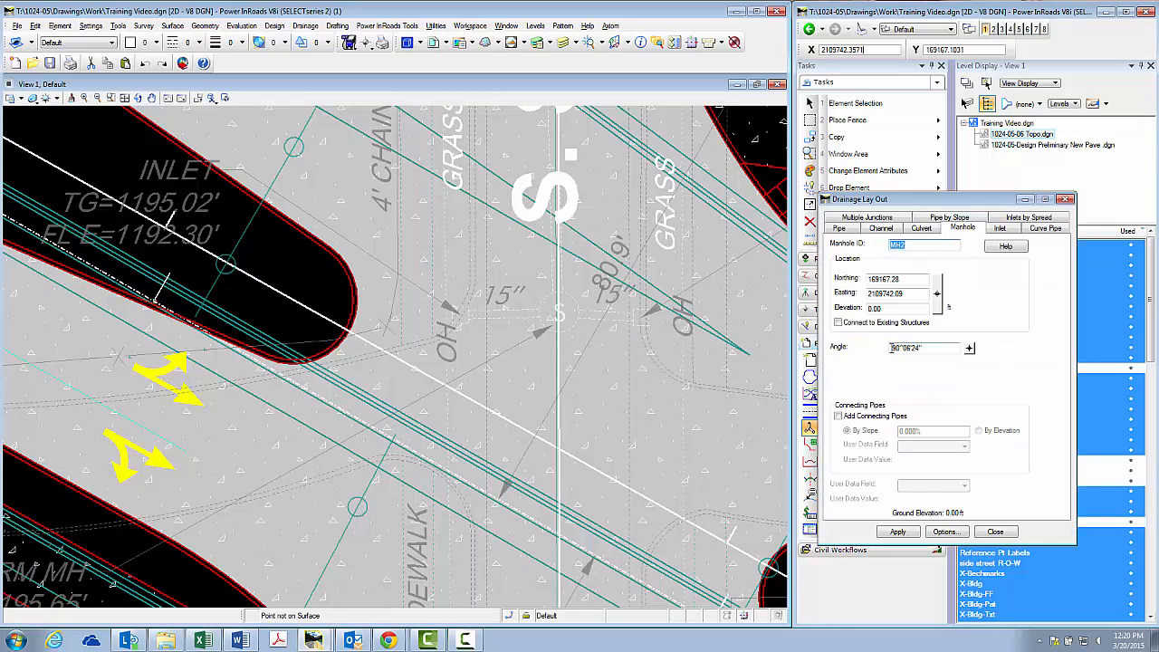
# Set manhole MH2's elevation to 1195.65 ft from the storm manhole's top-of-rim note, and place the manhole
pyautogui.scroll(-2, 670, 258)
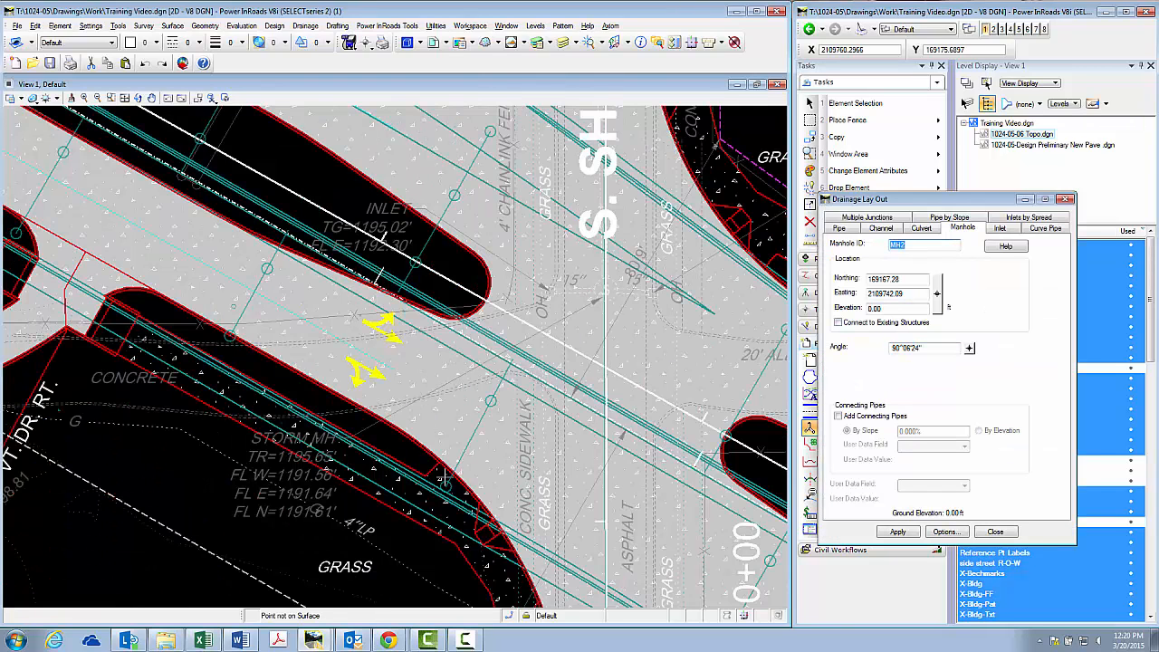
pyautogui.scroll(2, 257, 523)
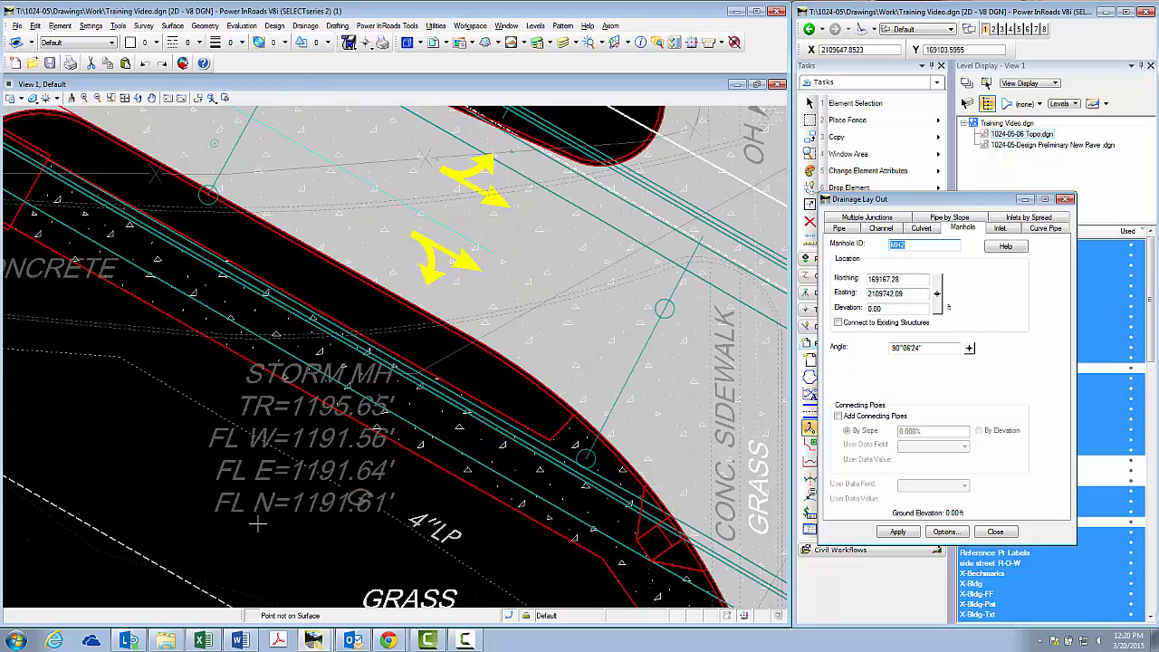
pyautogui.click(896, 308)
pyautogui.doubleClick(896, 309)
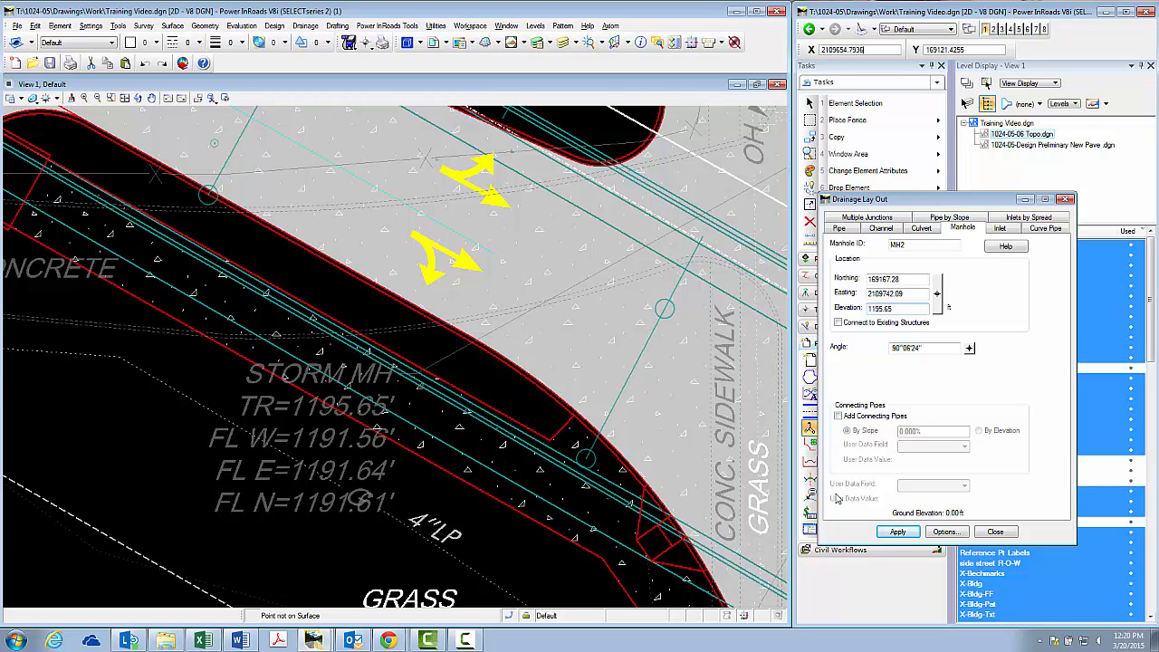
pyautogui.click(895, 533)
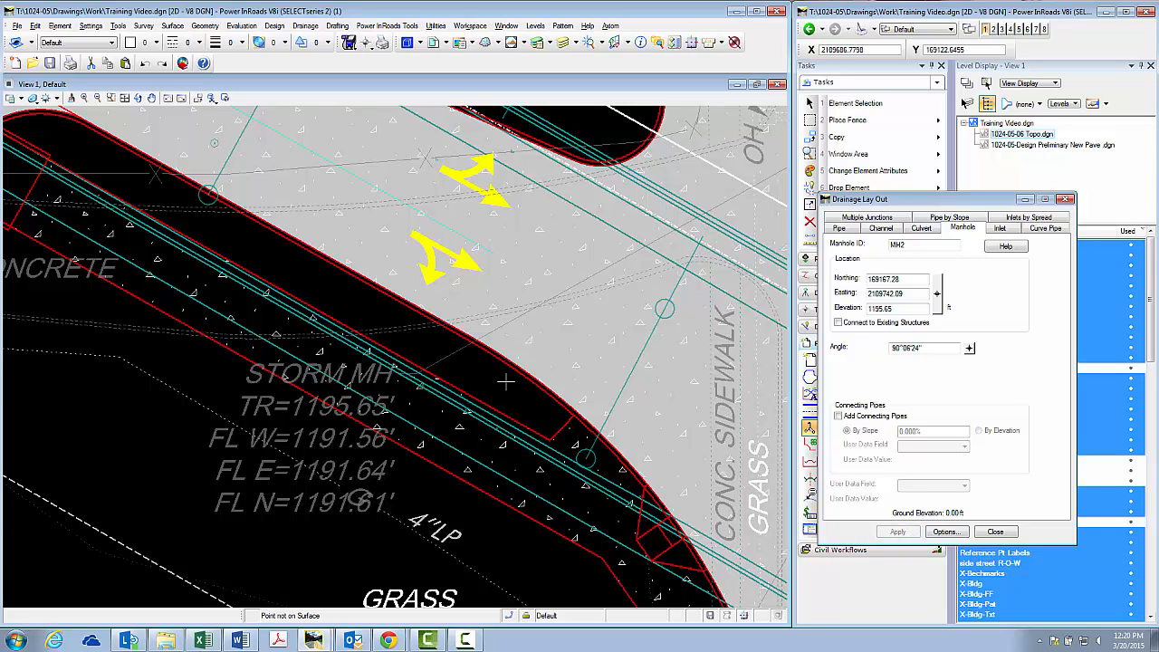
pyautogui.scroll(-2, 484, 386)
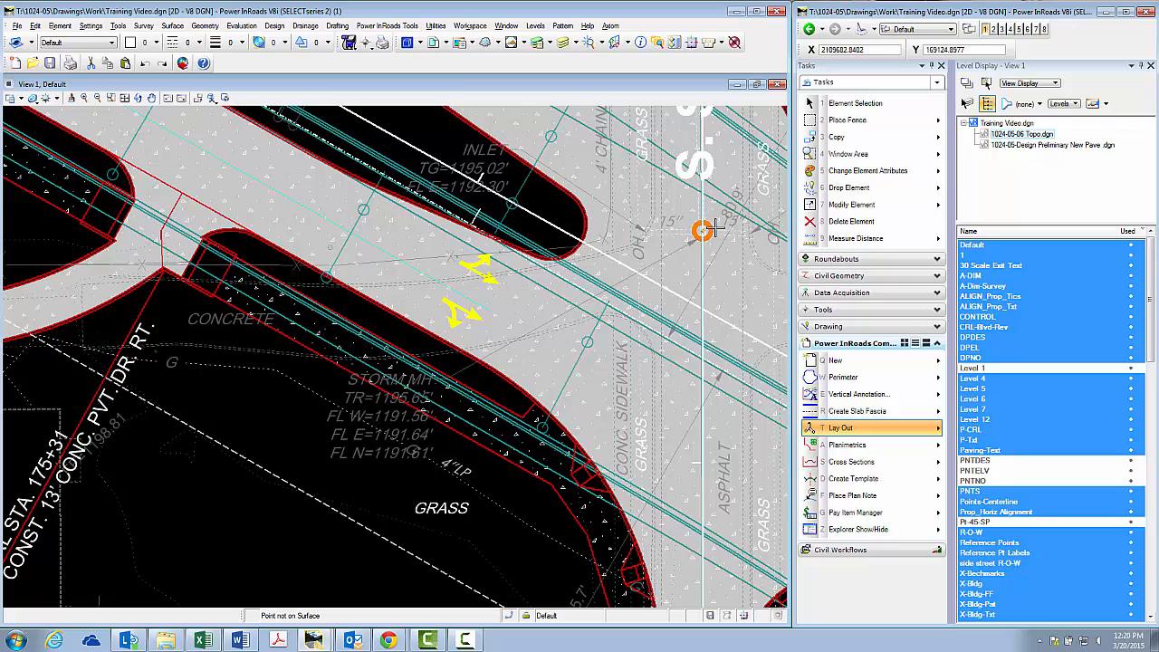
pyautogui.scroll(-4, 684, 493)
pyautogui.scroll(2, 689, 169)
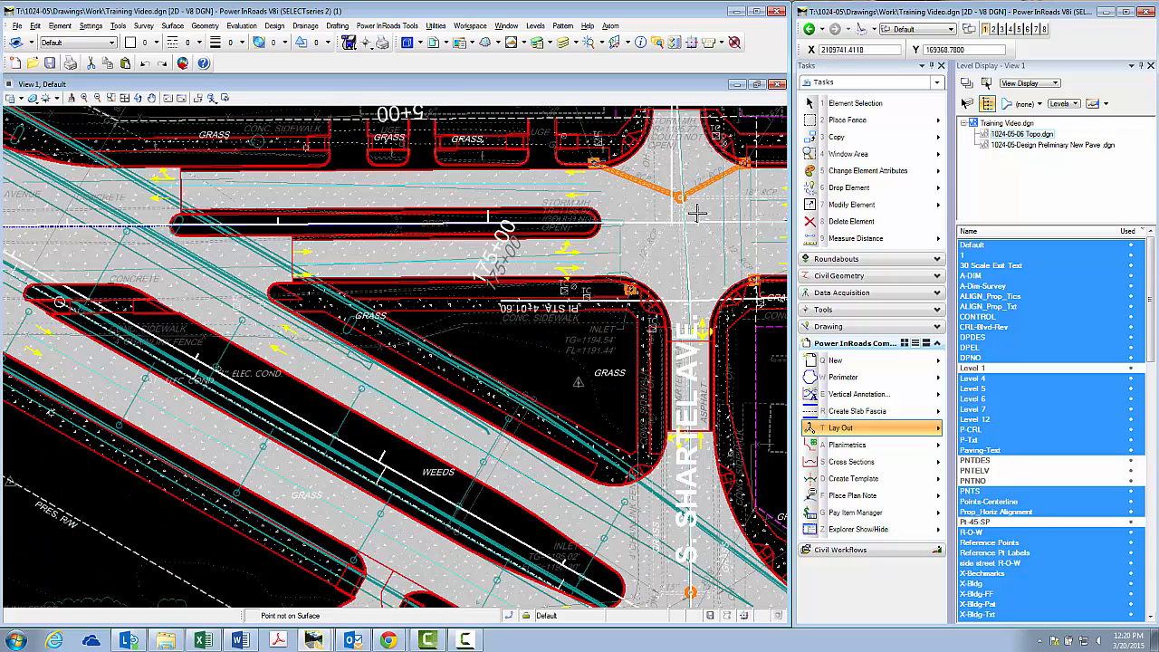
# Start the layout of pipe P3 and pick manhole MH1, where the two 12" pipes meet, as its upstream structure
pyautogui.click(827, 433)
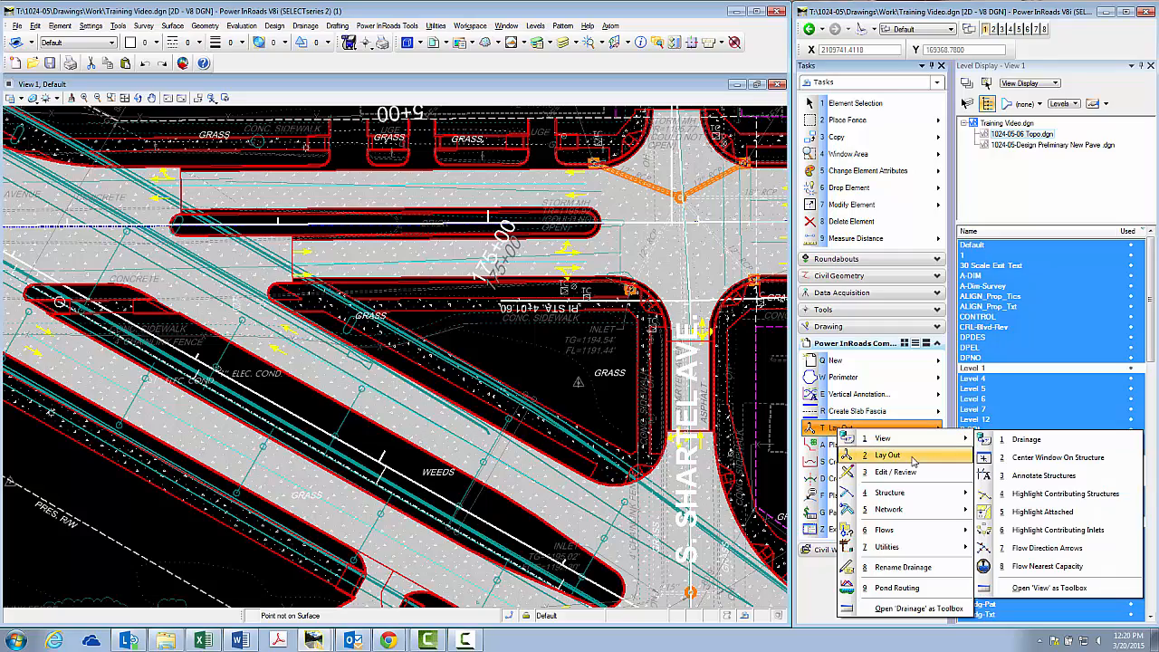
pyautogui.click(891, 456)
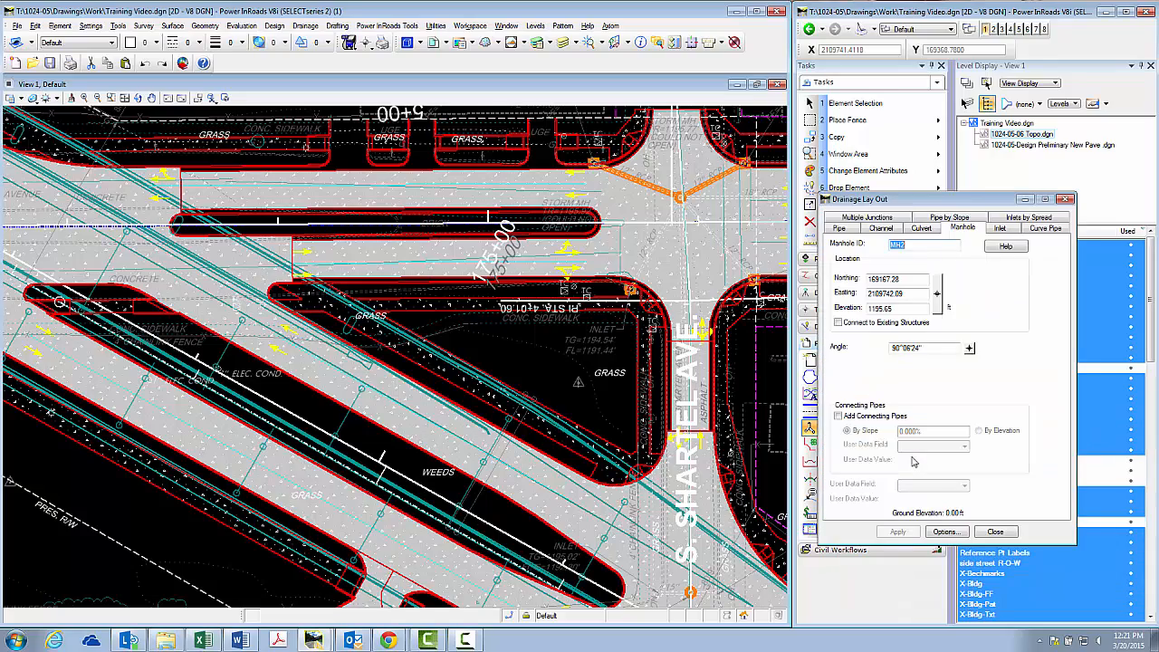
pyautogui.click(849, 230)
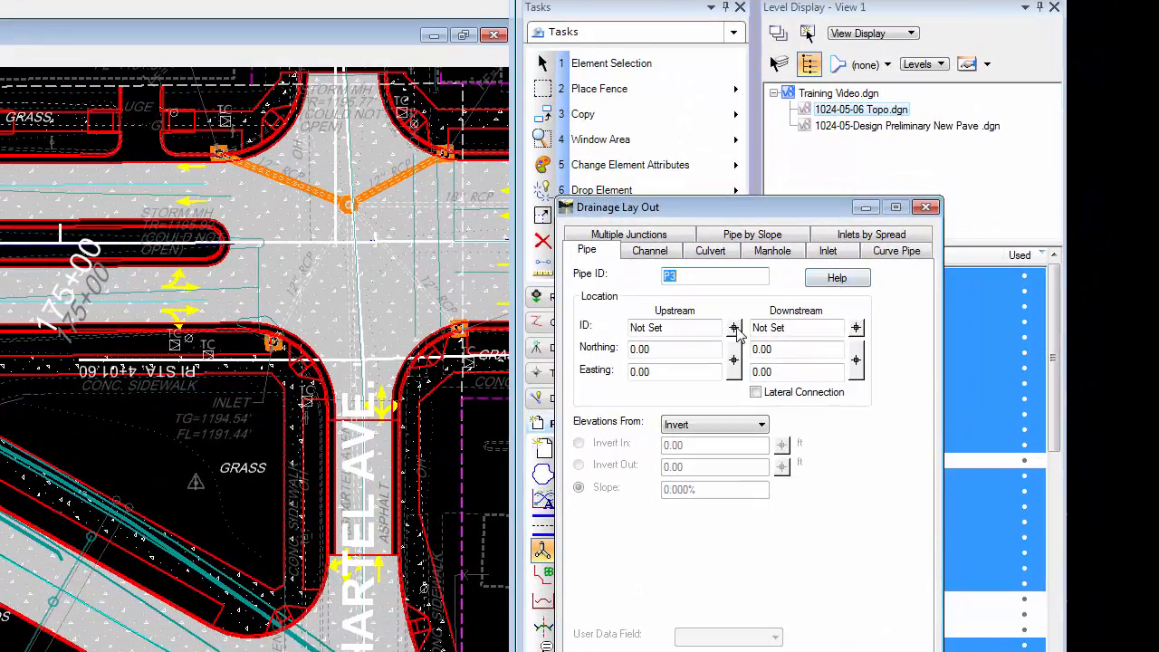
pyautogui.click(937, 280)
pyautogui.click(349, 205)
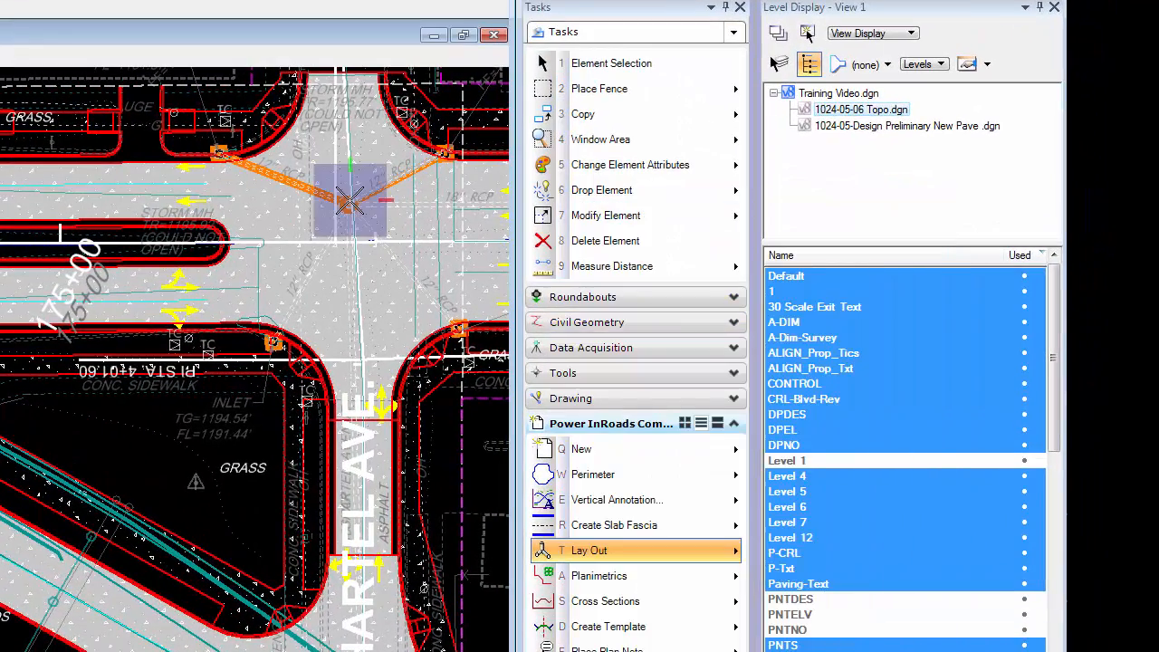
pyautogui.click(349, 204)
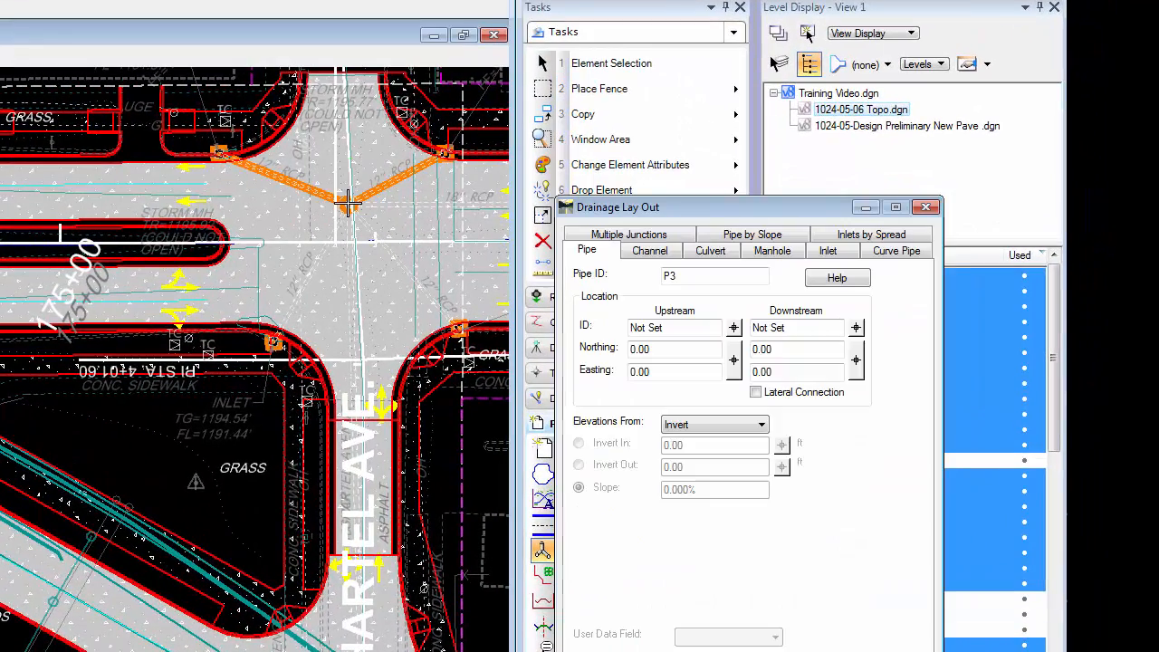
pyautogui.click(734, 328)
pyautogui.scroll(5, 344, 200)
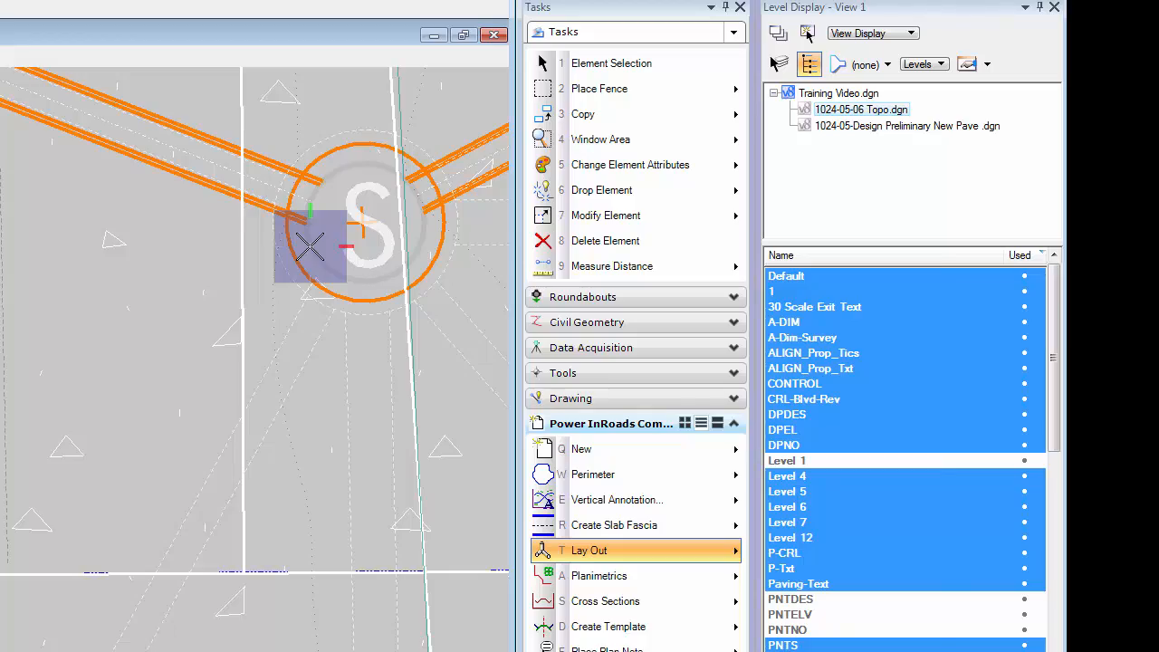
pyautogui.click(309, 246)
pyautogui.scroll(-2, 200, 223)
pyautogui.scroll(-2, 200, 223)
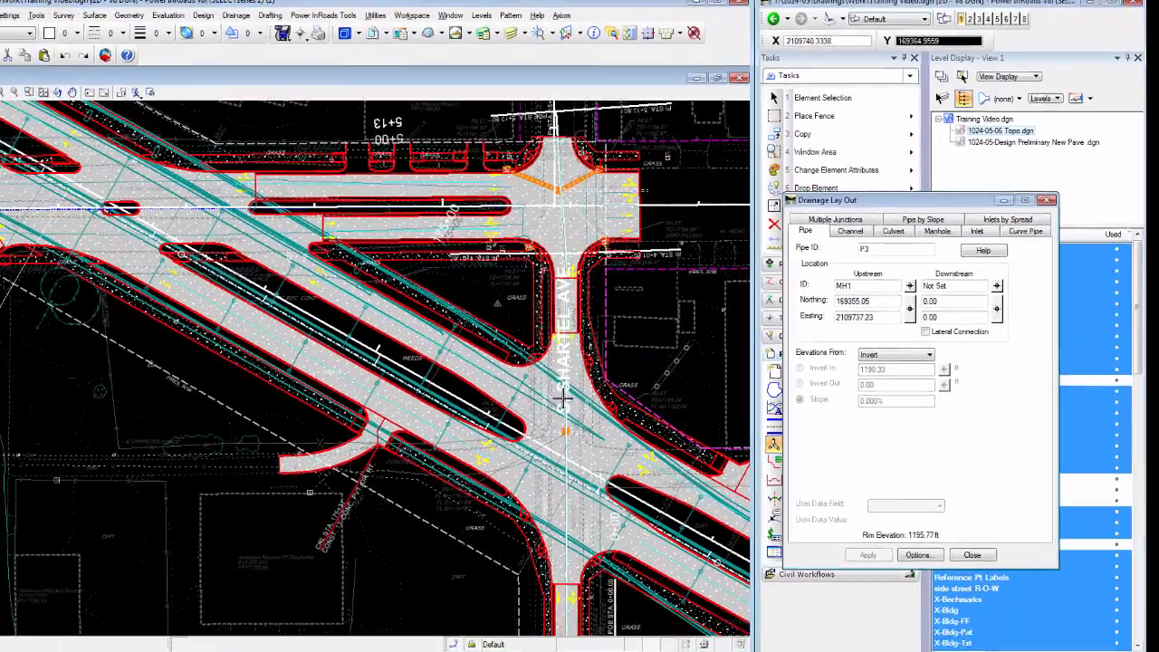
# Pick manhole MH2 between the 15" pipes on S. Shartel Ave as pipe P3's downstream structure
pyautogui.scroll(3, 561, 395)
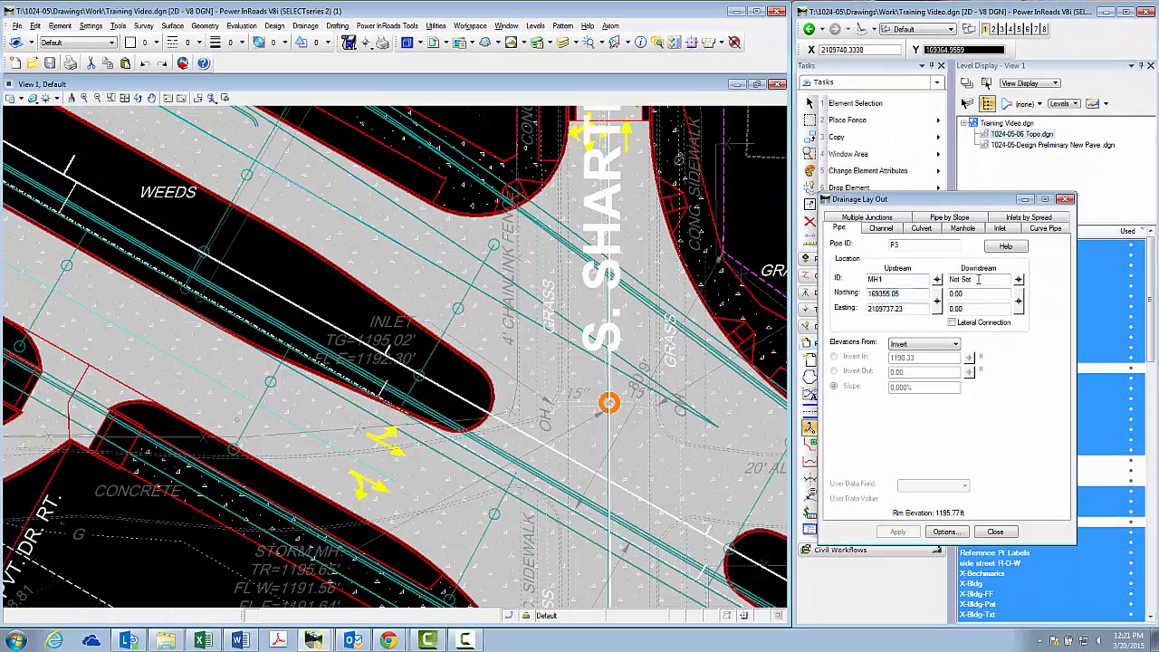
pyautogui.click(996, 285)
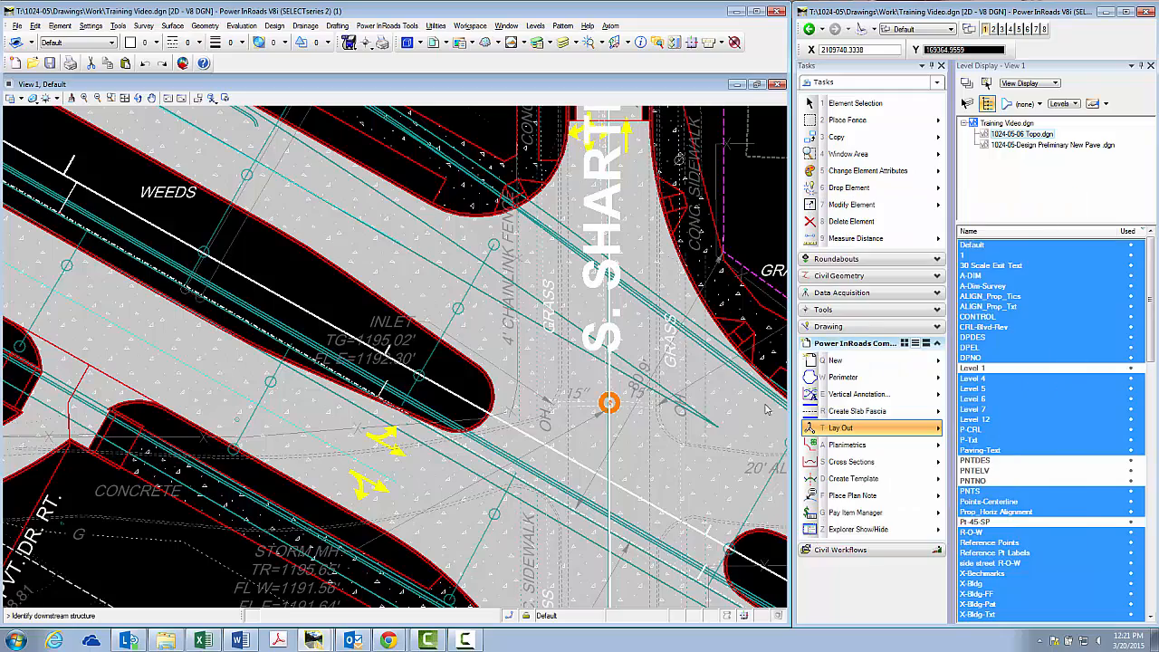
pyautogui.scroll(4, 603, 402)
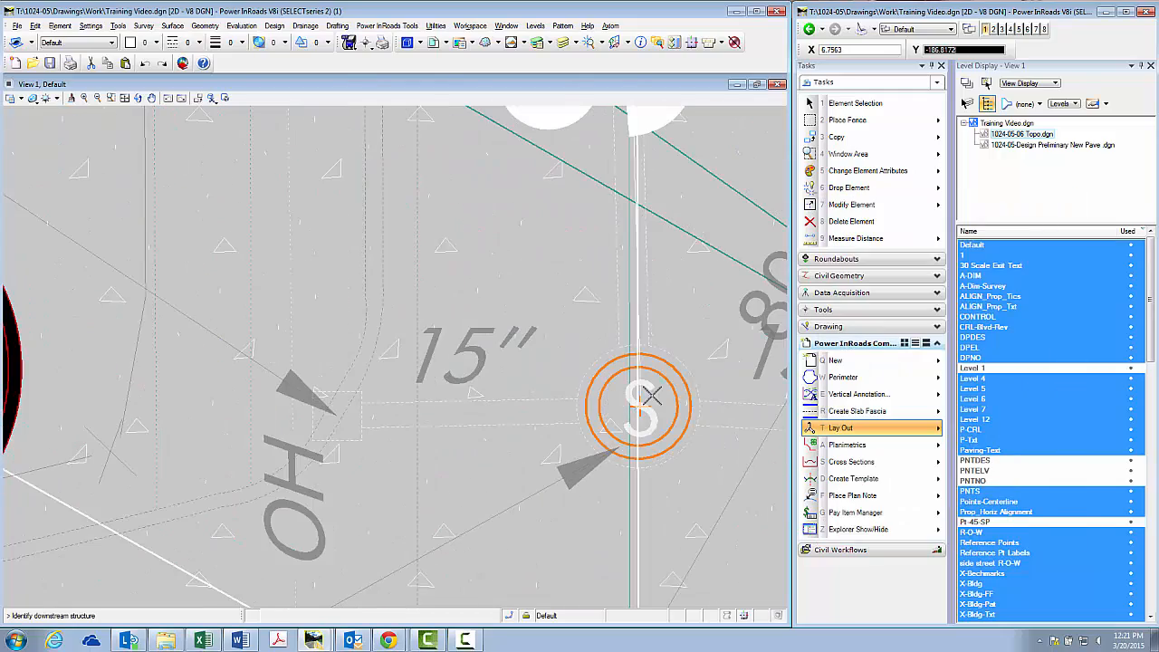
pyautogui.click(668, 380)
pyautogui.click(655, 423)
pyautogui.scroll(-5, 626, 387)
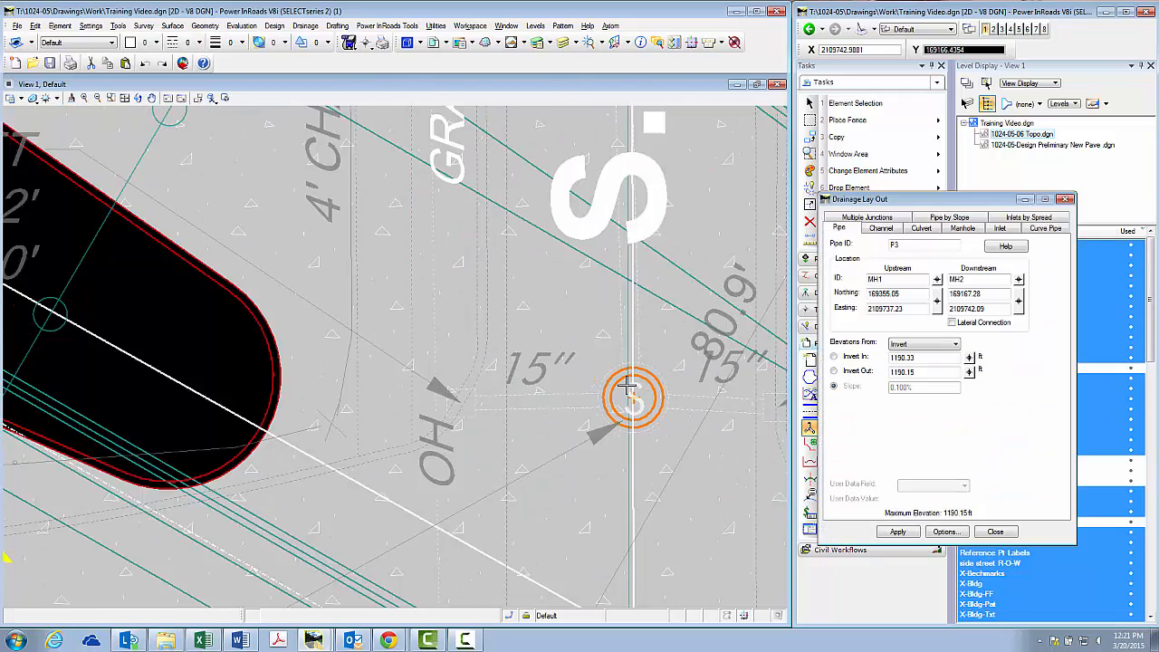
# Set pipe P3's invert out to 1191.61 ft from the storm manhole's FL N note, and make Invert Out the calculated value
pyautogui.scroll(4, 460, 518)
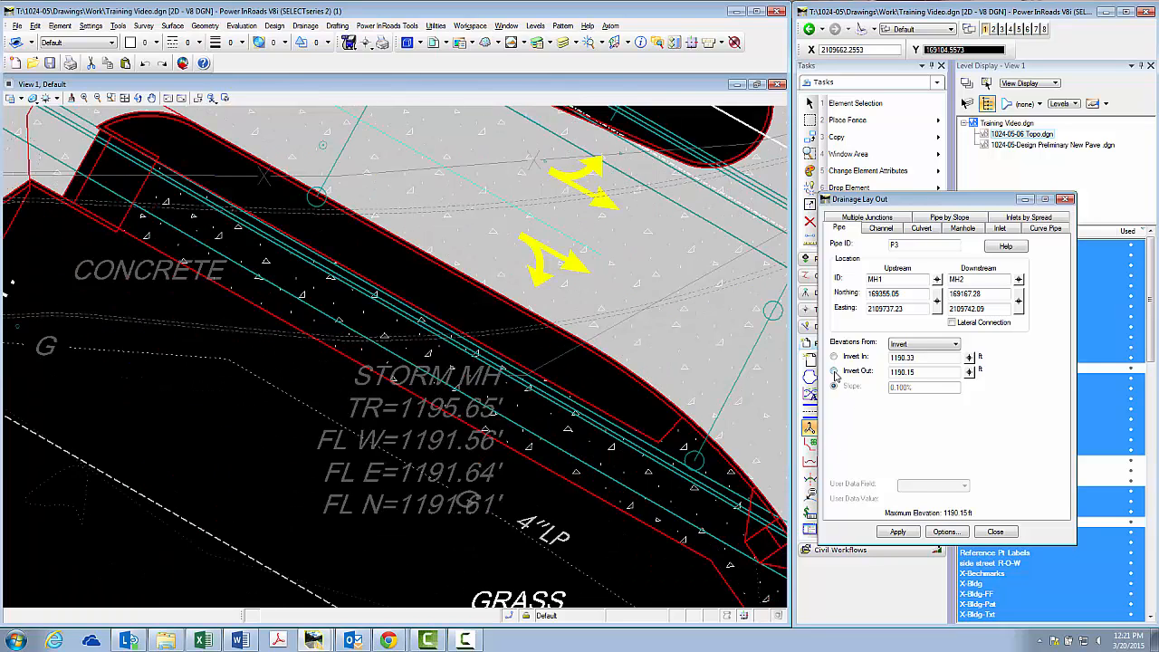
pyautogui.doubleClick(922, 371)
pyautogui.scroll(-4, 536, 422)
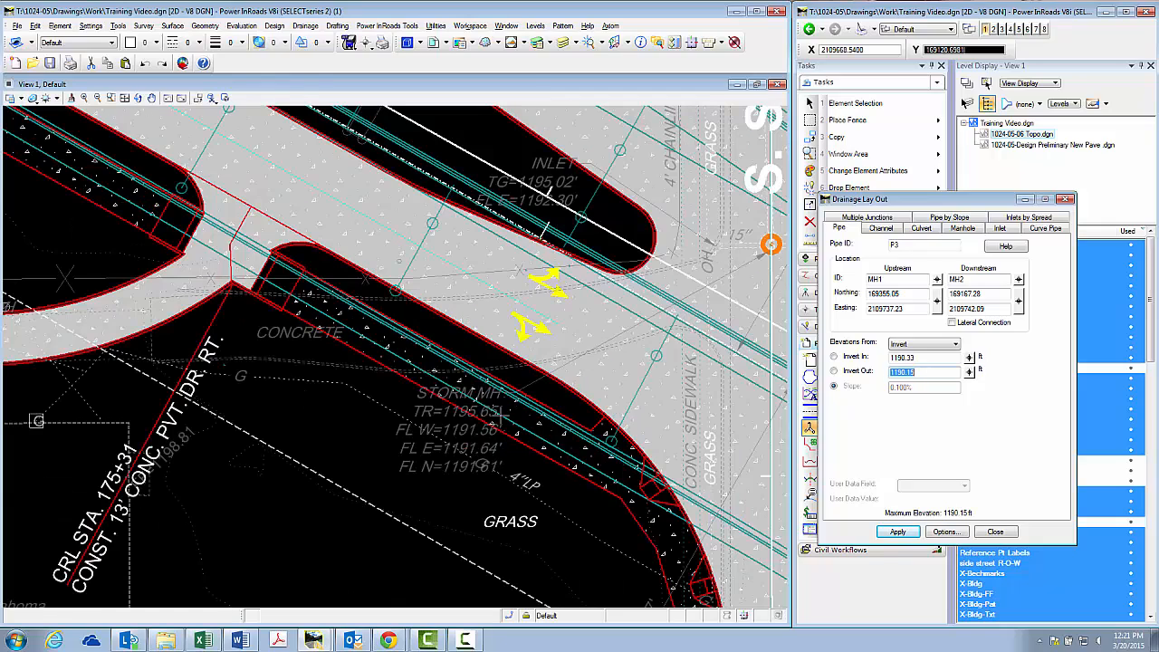
pyautogui.scroll(-1, 566, 289)
pyautogui.scroll(3, 715, 243)
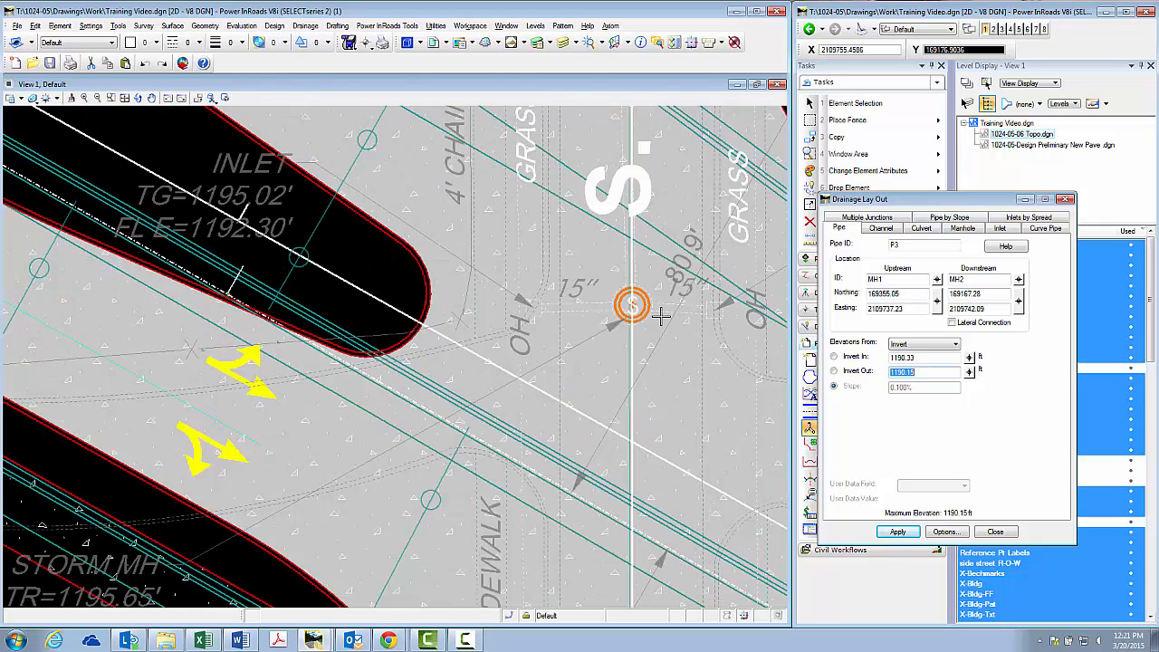
pyautogui.scroll(-1, 660, 229)
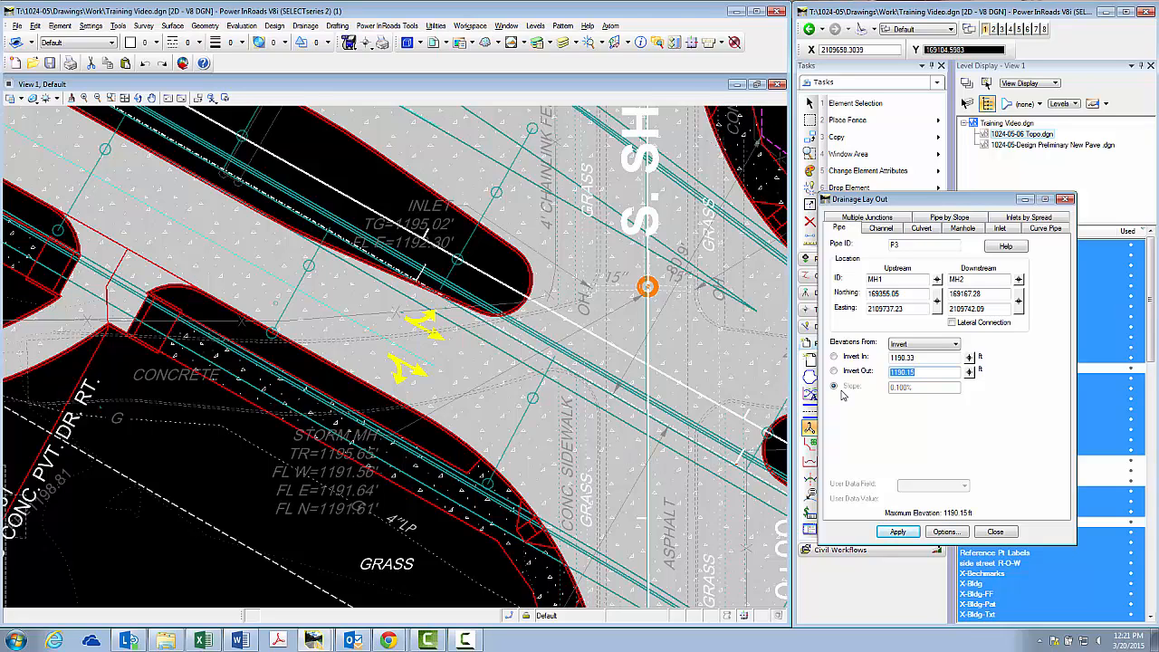
pyautogui.write('1')
pyautogui.click(833, 372)
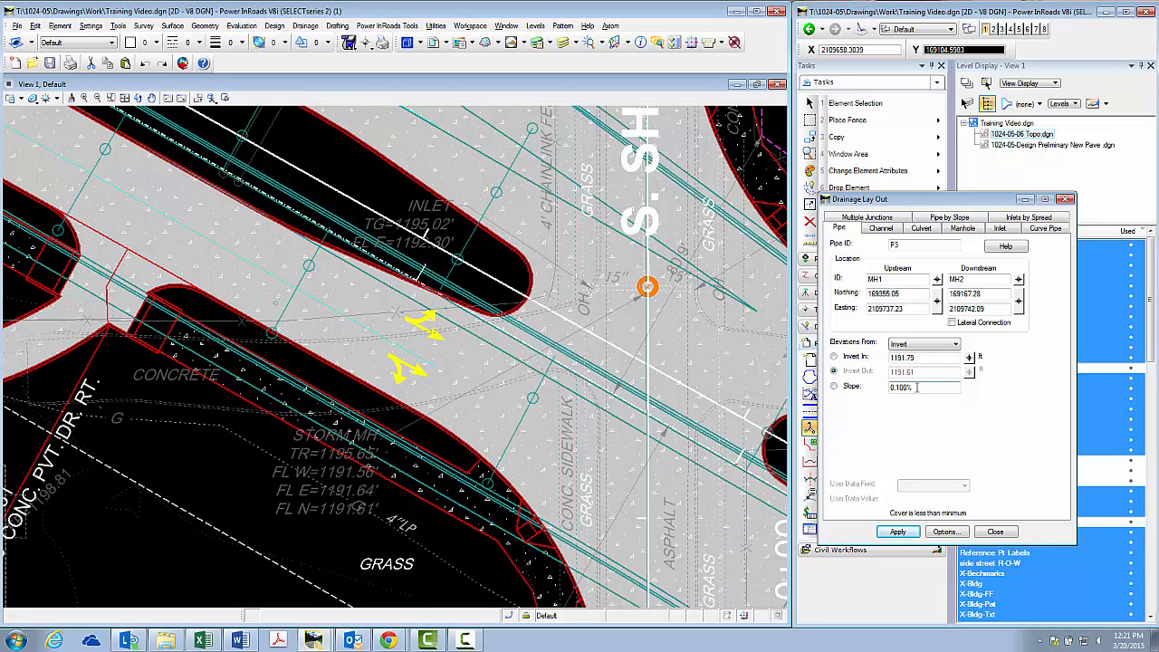
pyautogui.scroll(-5, 667, 362)
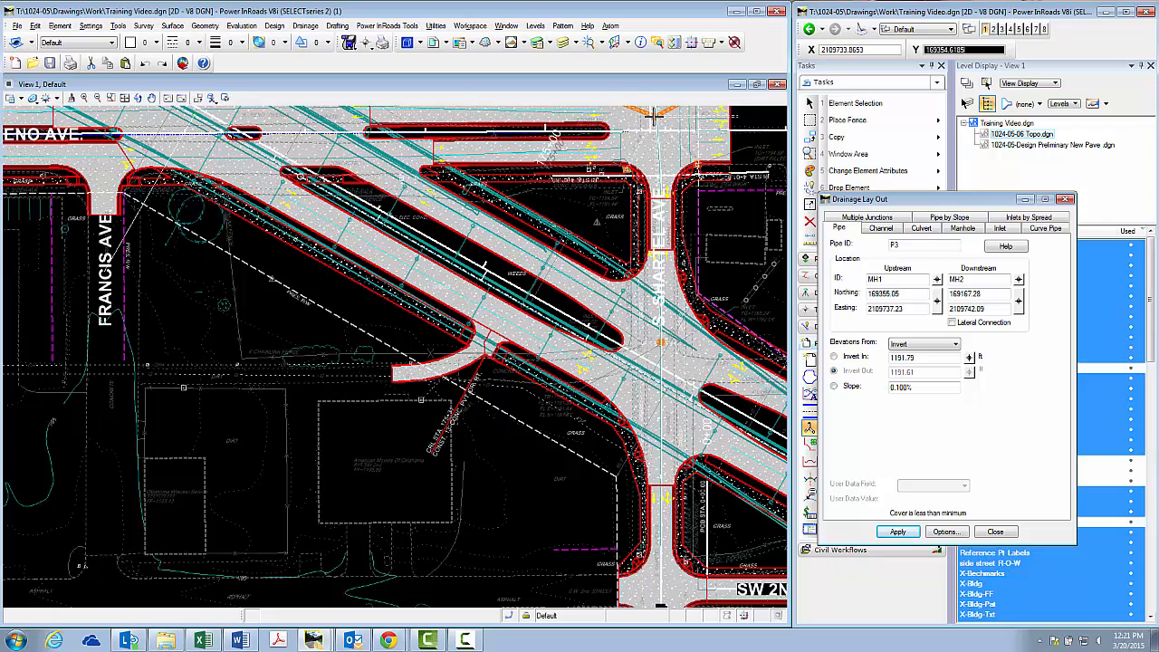
pyautogui.click(833, 386)
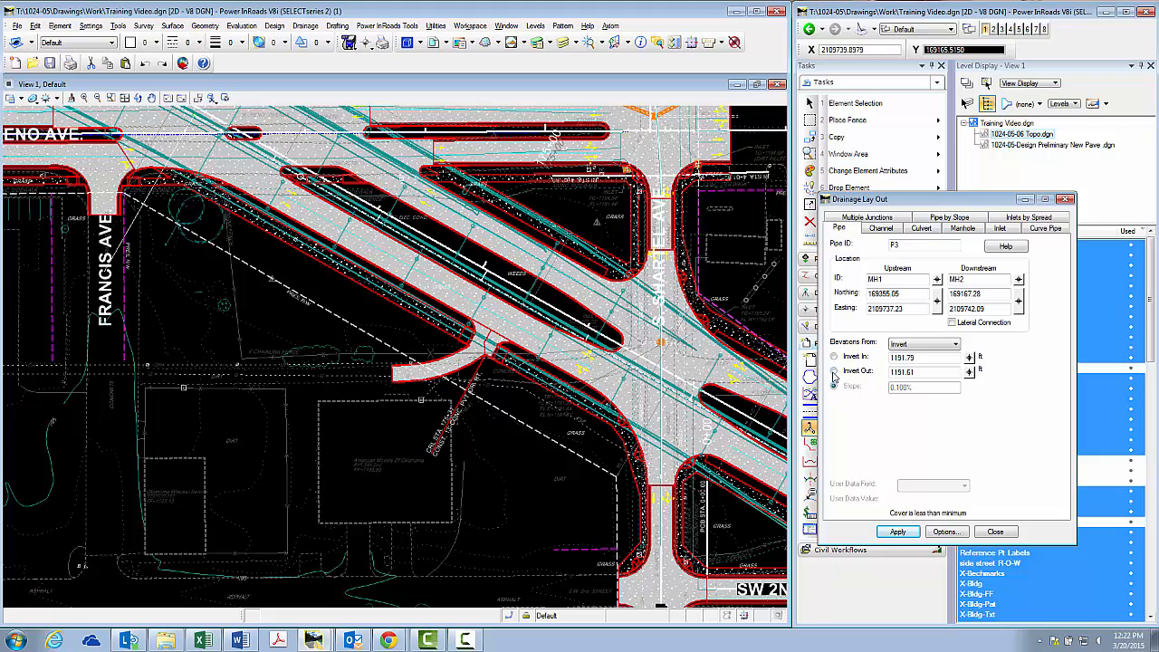
pyautogui.click(834, 372)
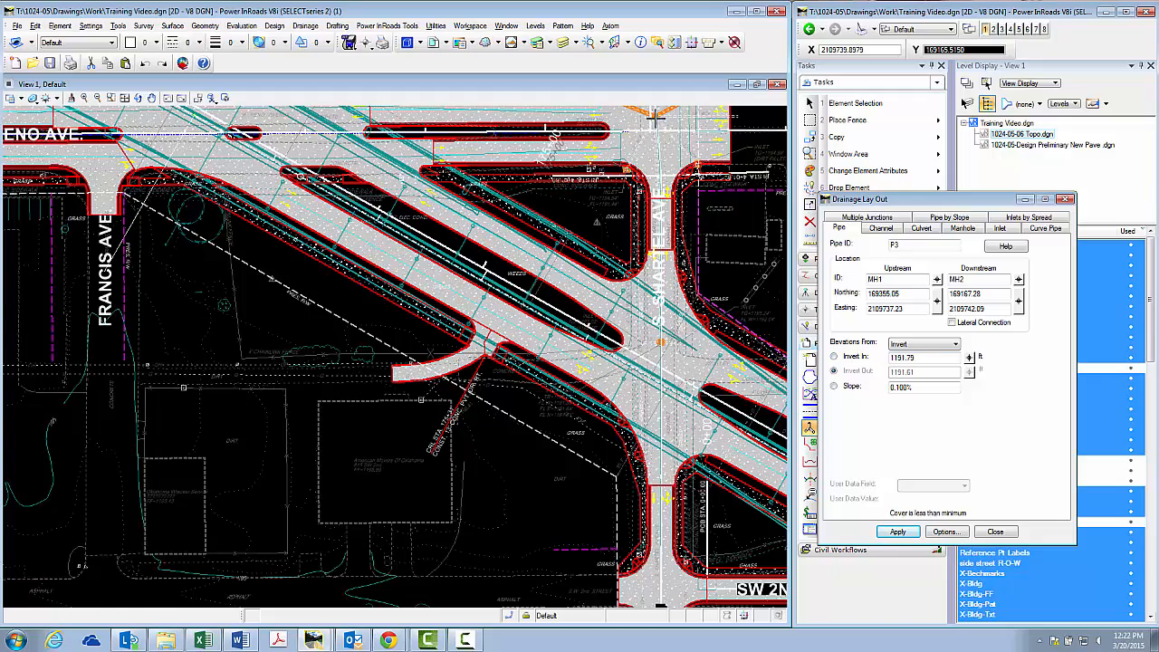
# Examine the survey between manholes MH1 and MH2 along S. Shartel Ave for the pipe size label
pyautogui.scroll(2, 653, 141)
pyautogui.scroll(-1, 654, 153)
pyautogui.scroll(3, 654, 120)
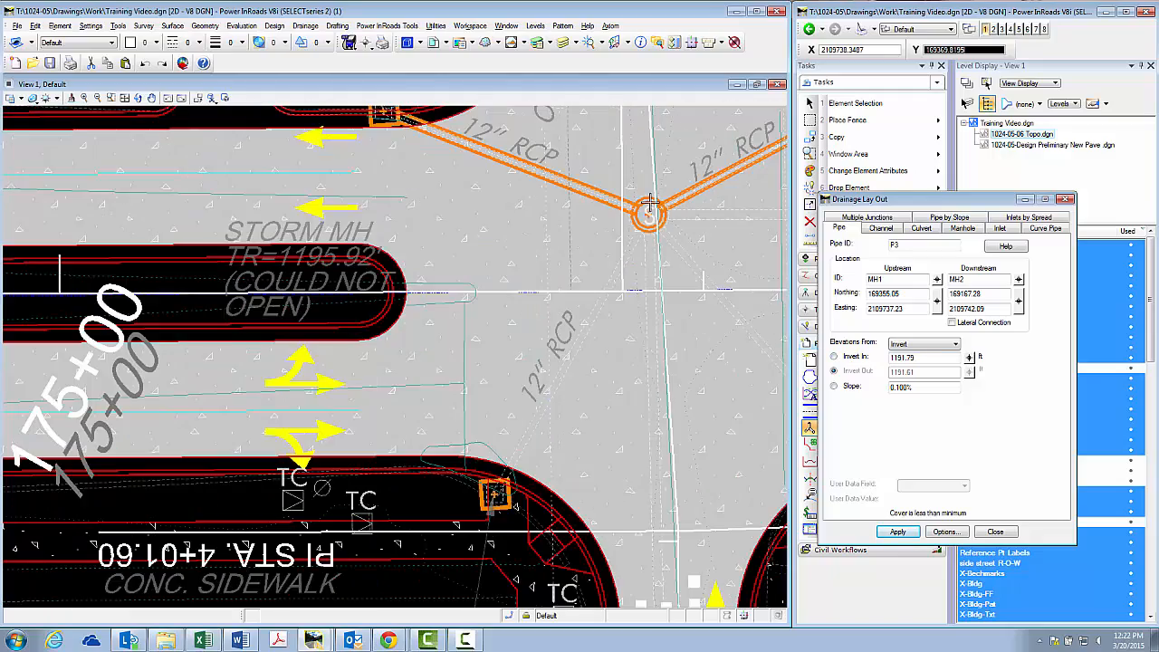
pyautogui.scroll(-2, 619, 296)
pyautogui.scroll(-1, 622, 268)
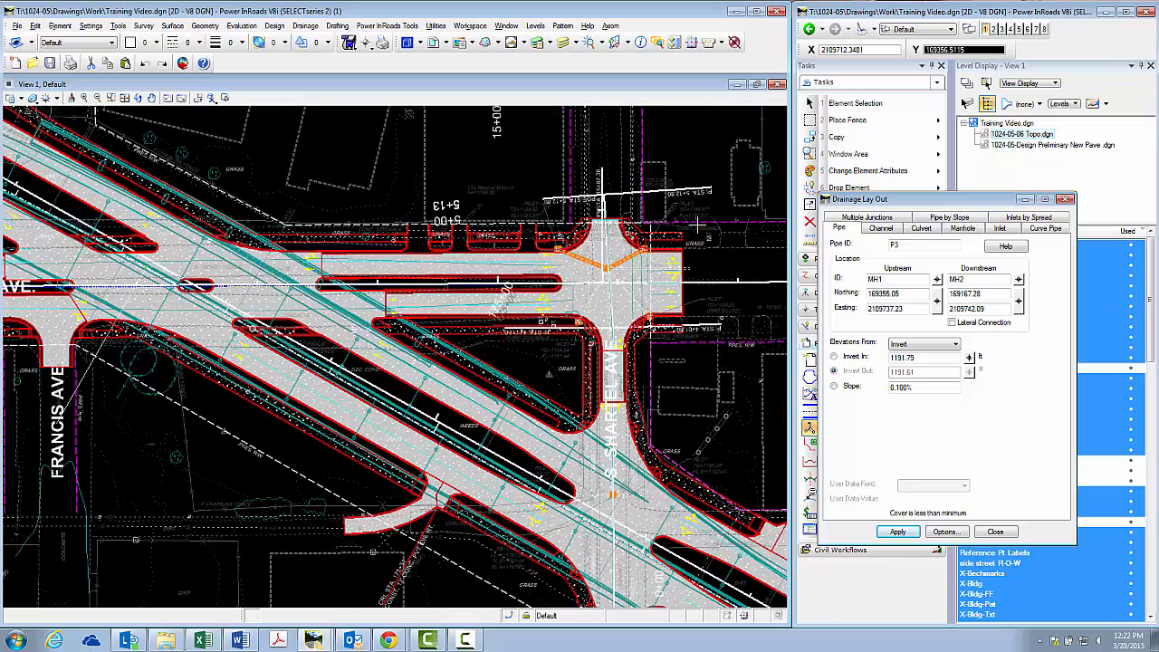
pyautogui.scroll(3, 697, 225)
pyautogui.scroll(-2, 544, 332)
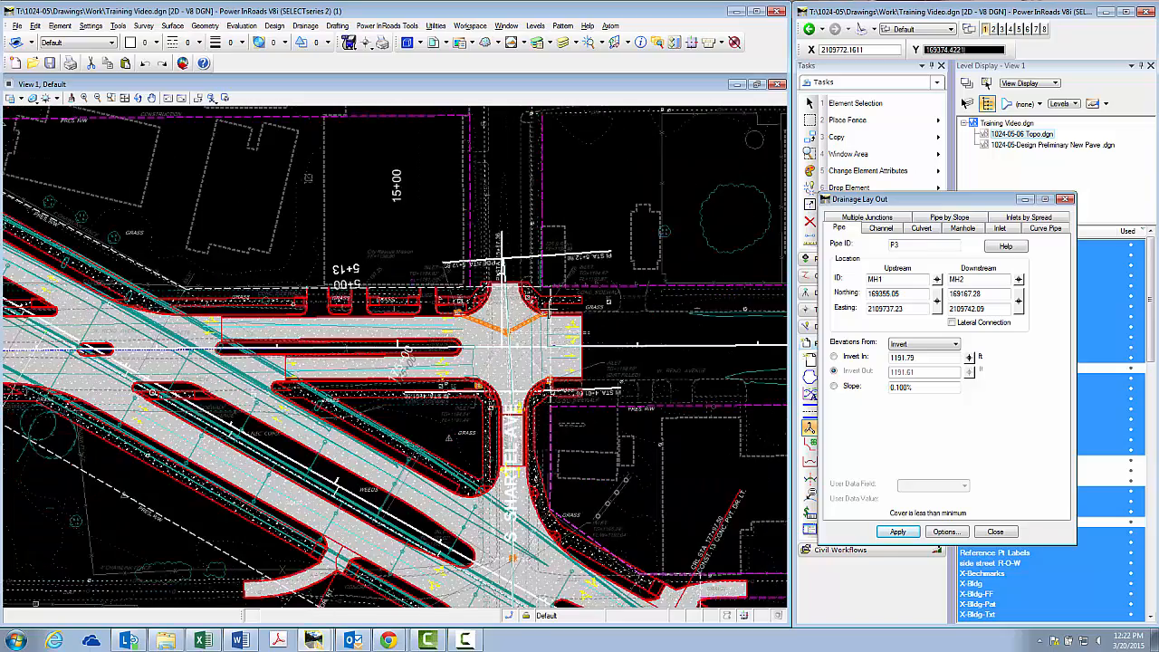
pyautogui.scroll(3, 490, 381)
pyautogui.scroll(-1, 520, 201)
pyautogui.scroll(1, 504, 438)
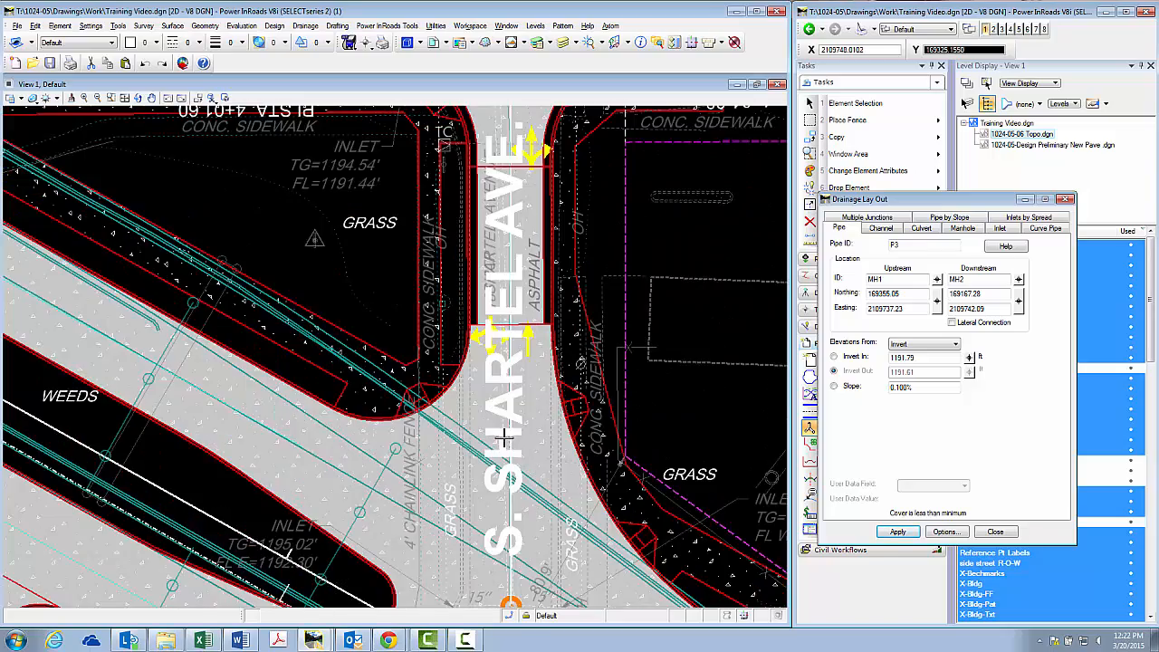
pyautogui.scroll(1, 504, 438)
pyautogui.scroll(-1, 513, 472)
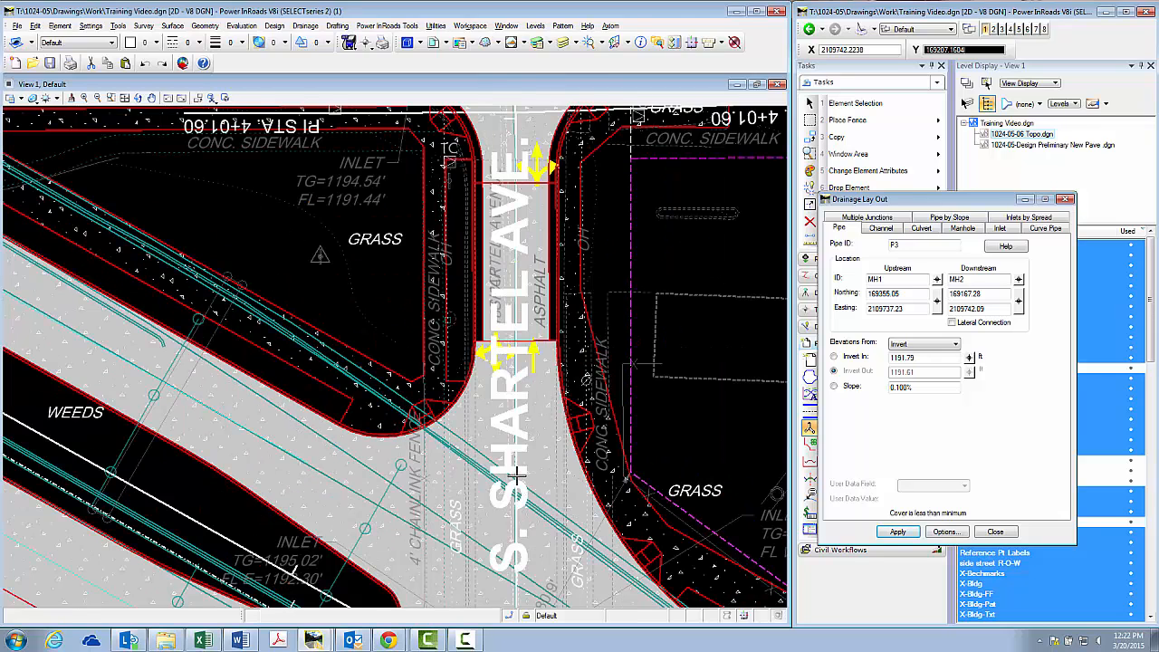
pyautogui.scroll(1, 510, 224)
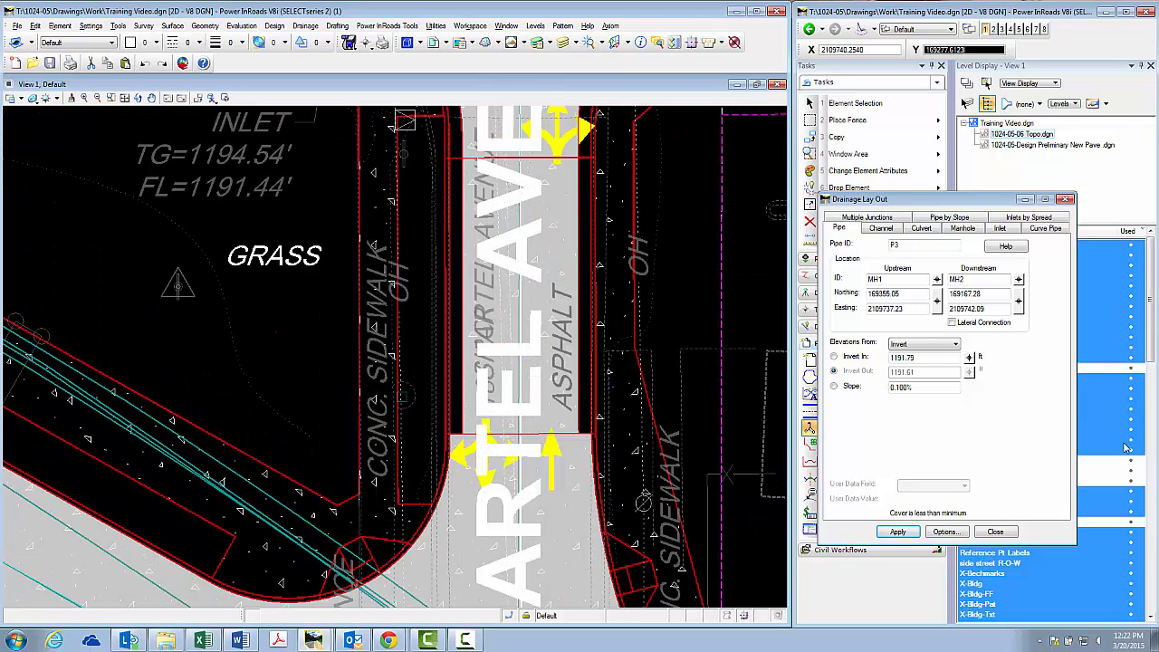
# Turn off the levels of the S. SHARTEL AVE. and SHARTEL AVENUE texts by element, to clear the pipe size label
pyautogui.rightClick(1093, 423)
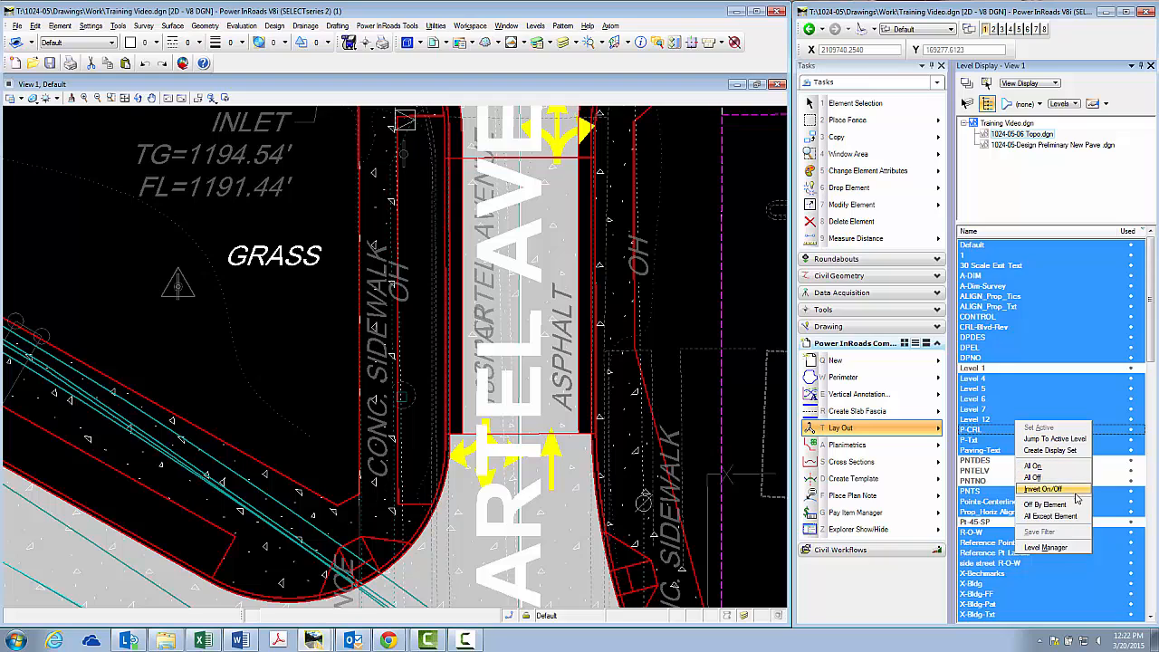
pyautogui.click(1059, 504)
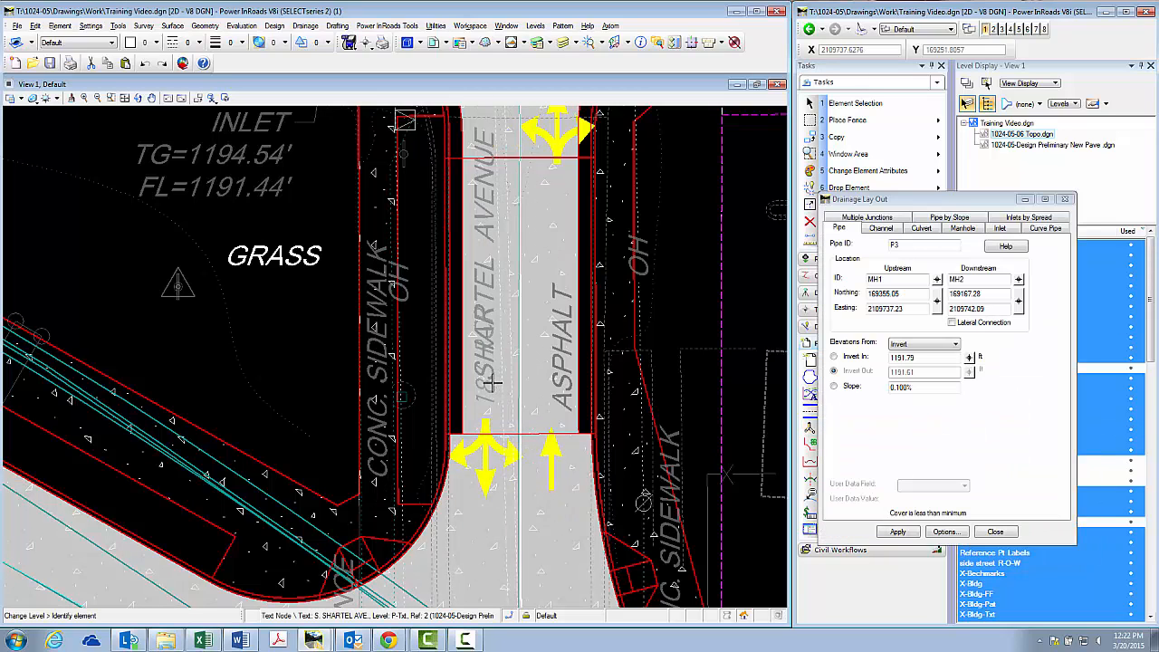
pyautogui.click(489, 228)
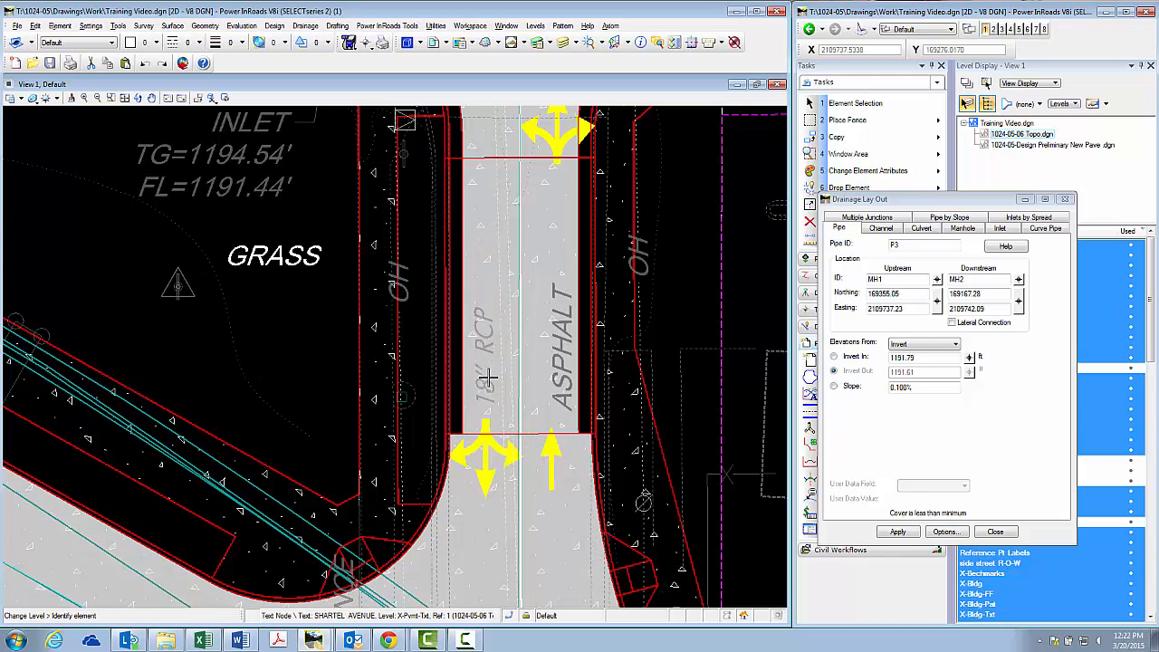
# Change the pipe size to 18.00 x 2.0000 in the drainage options, apply it, place pipe P3, and close the layout
pyautogui.scroll(-3, 500, 329)
pyautogui.click(944, 531)
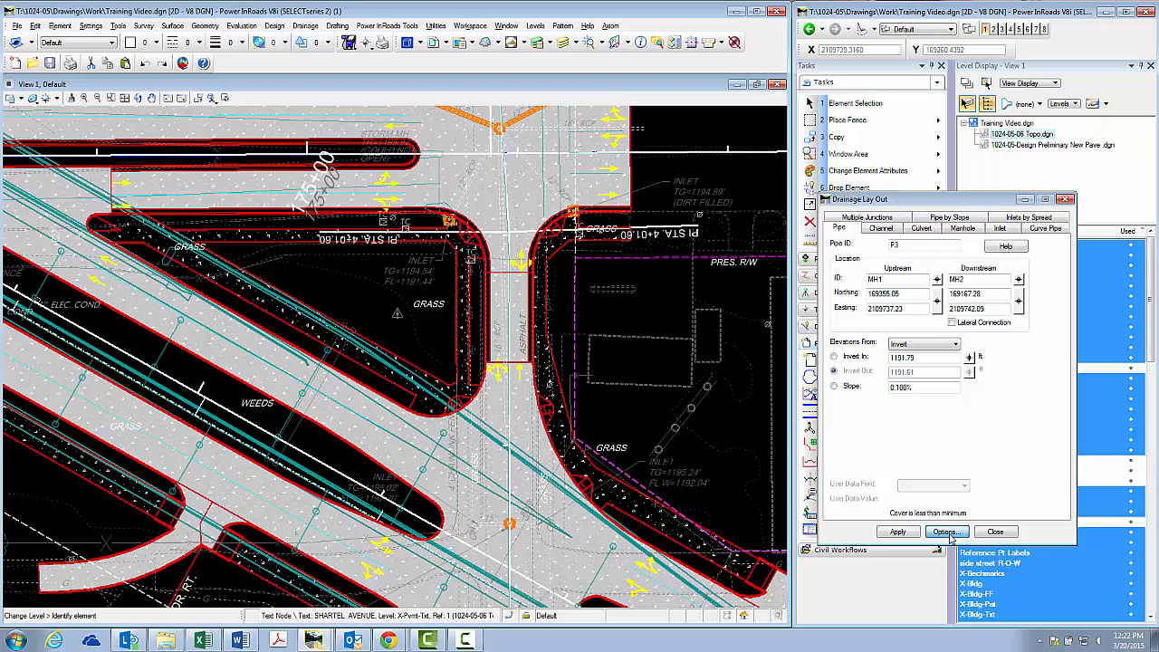
pyautogui.click(697, 273)
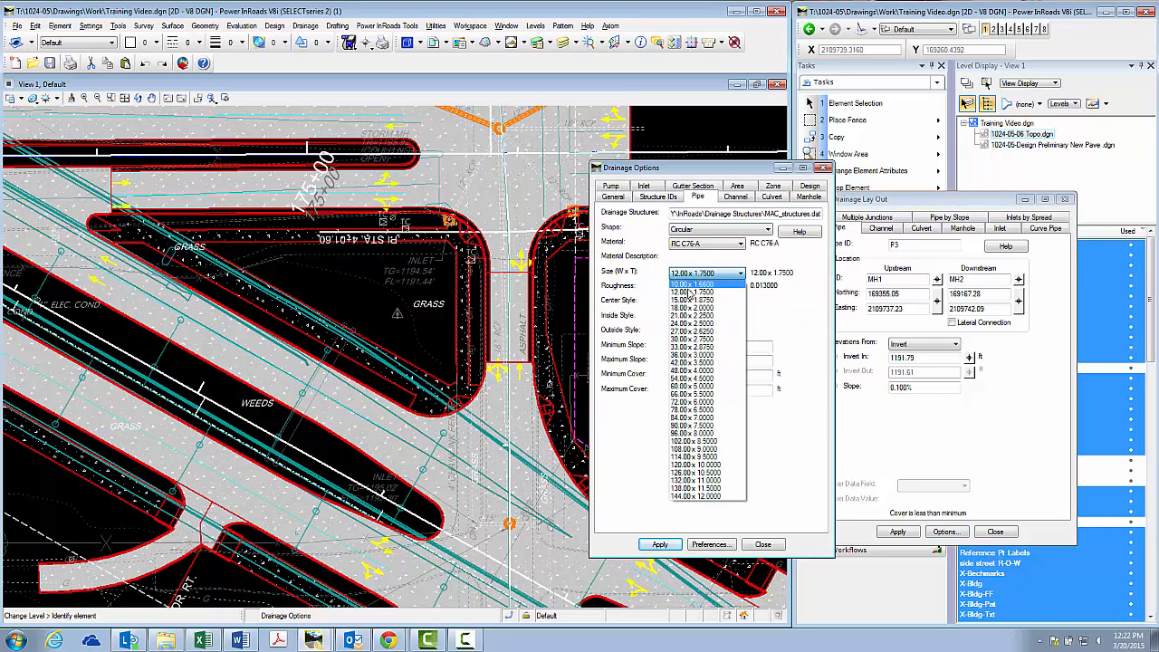
pyautogui.click(692, 308)
pyautogui.click(659, 544)
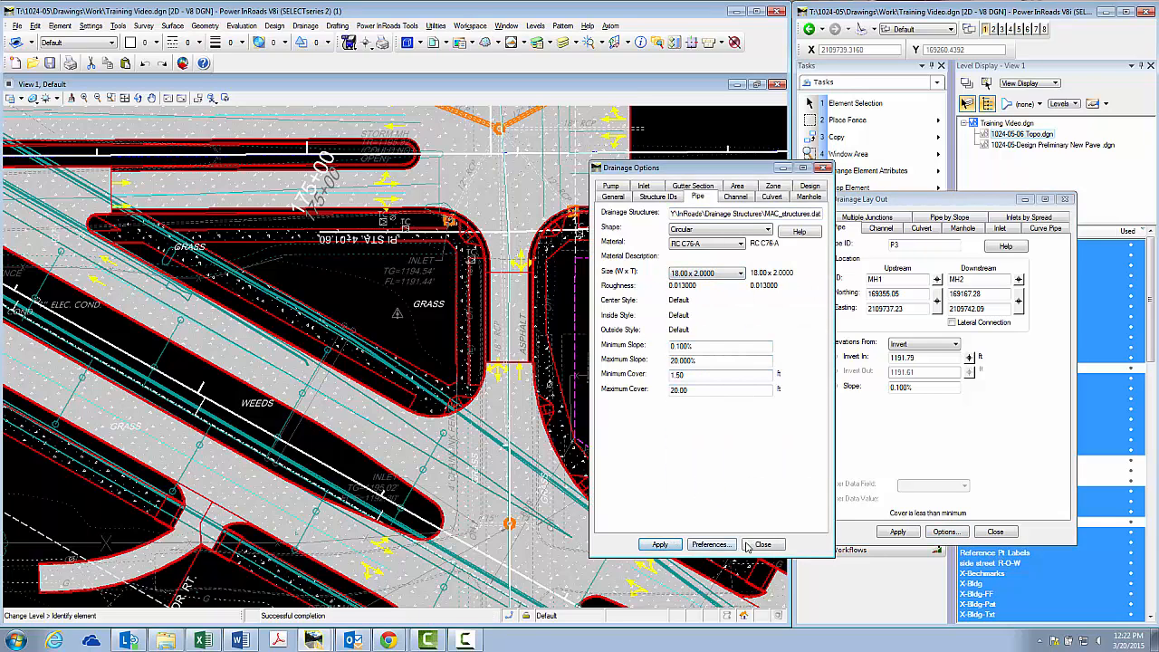
pyautogui.click(762, 544)
pyautogui.click(898, 531)
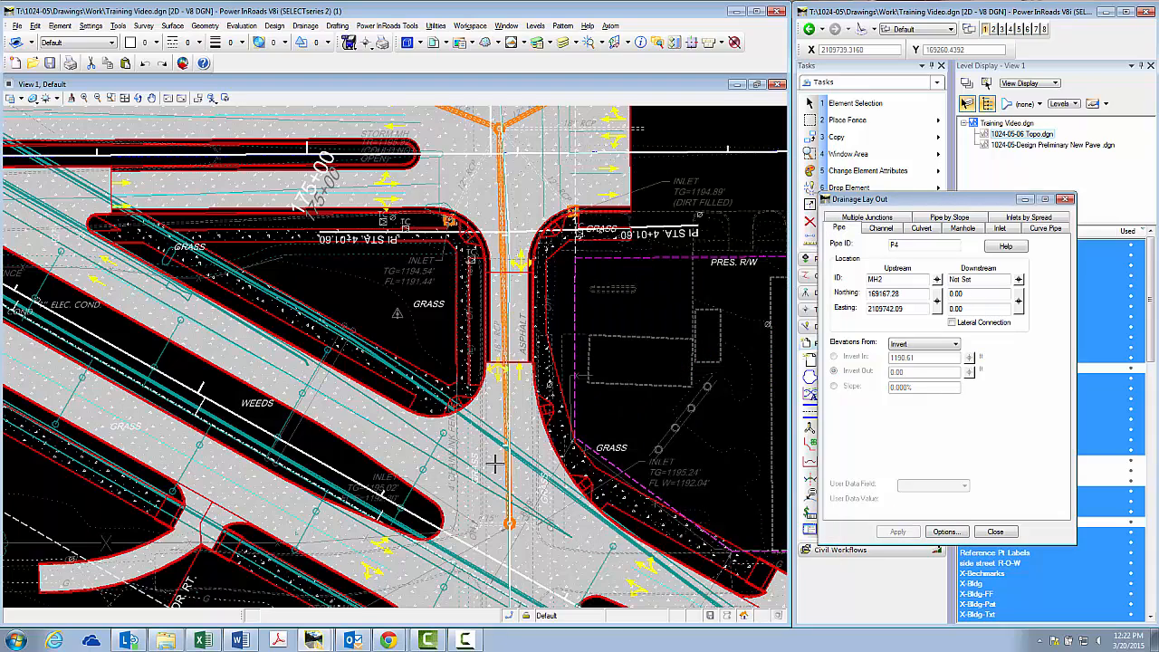
pyautogui.click(993, 533)
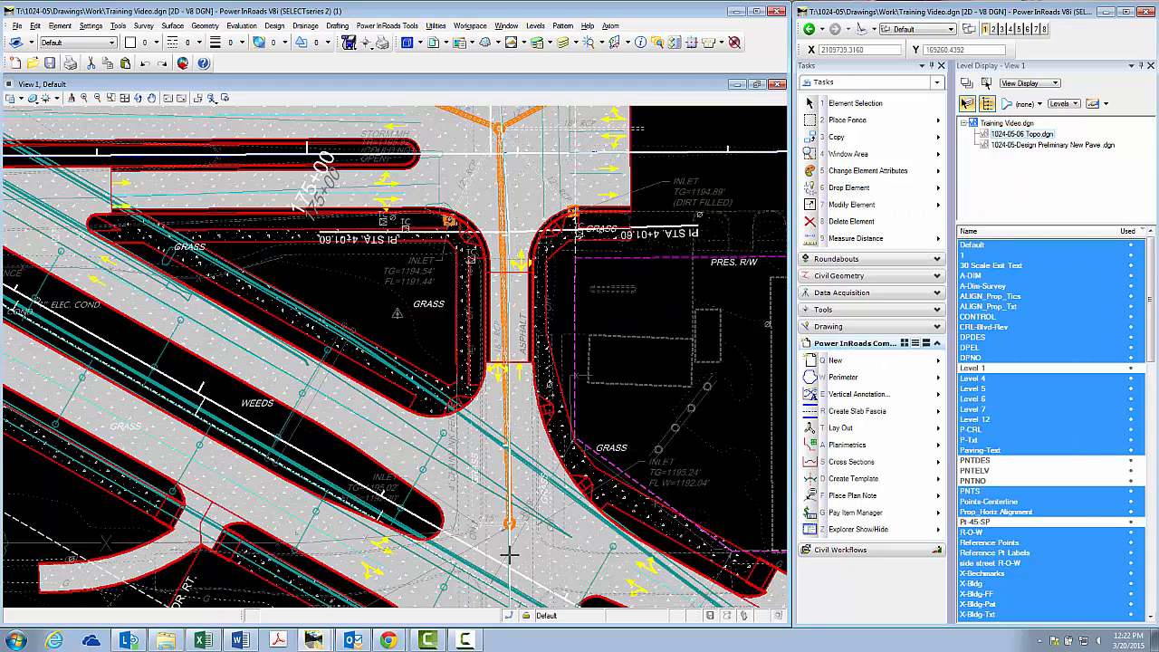
# Start Annotate Structures for the drainage network and load the Label Names Only preference
pyautogui.scroll(-3, 510, 553)
pyautogui.scroll(3, 511, 323)
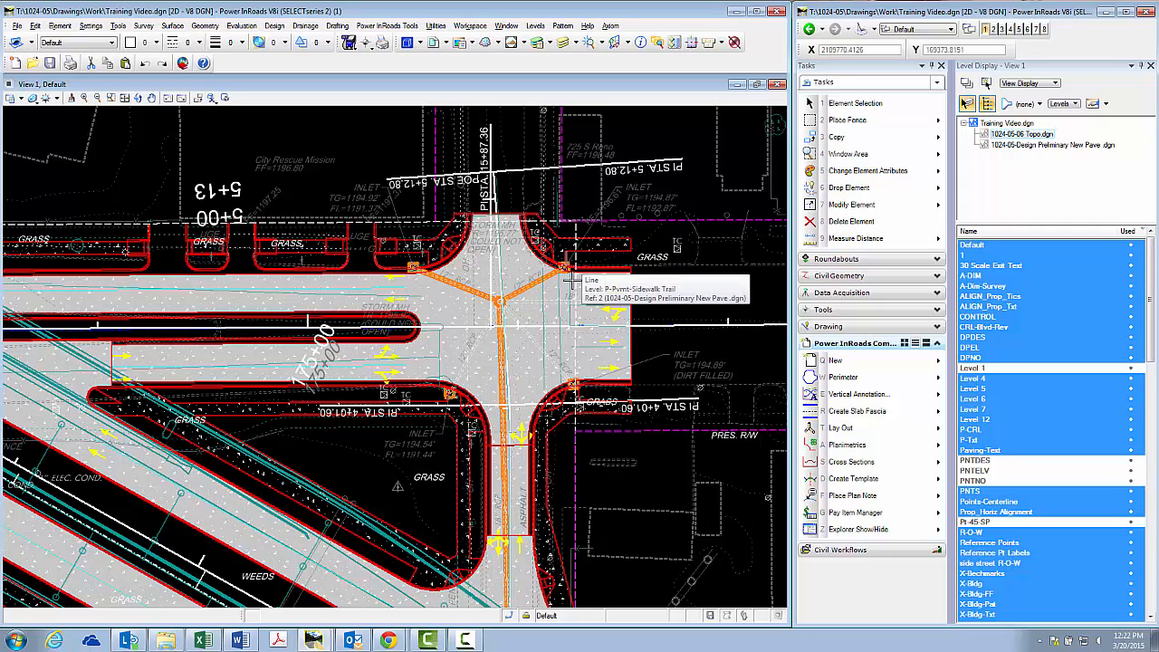
pyautogui.click(849, 431)
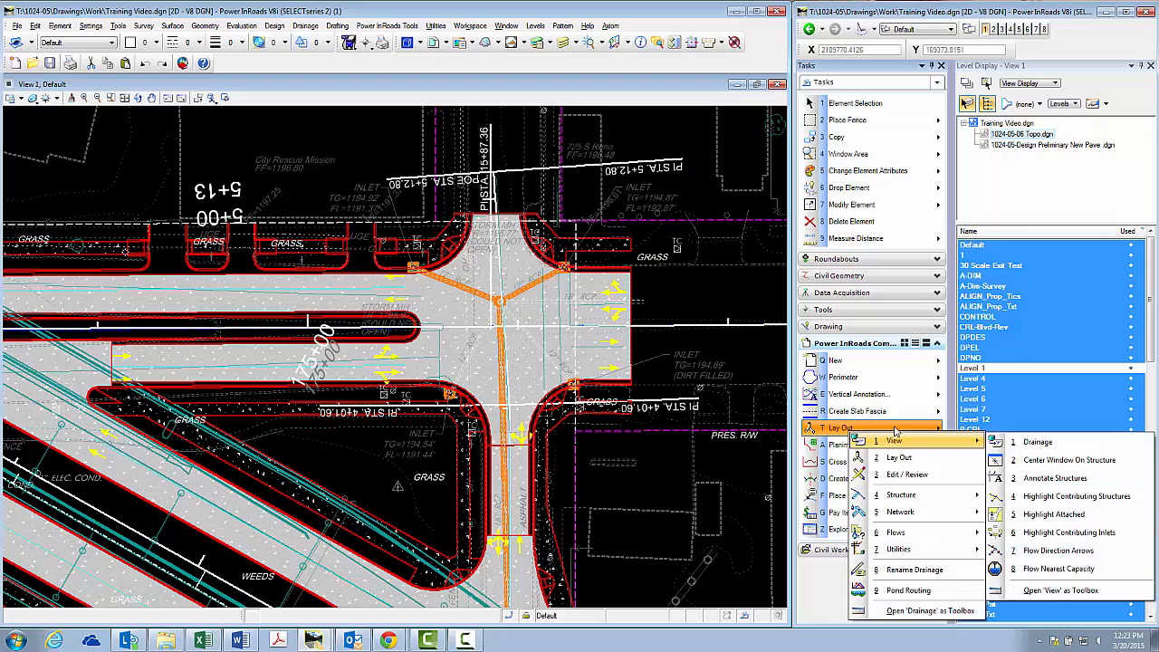
pyautogui.click(1052, 479)
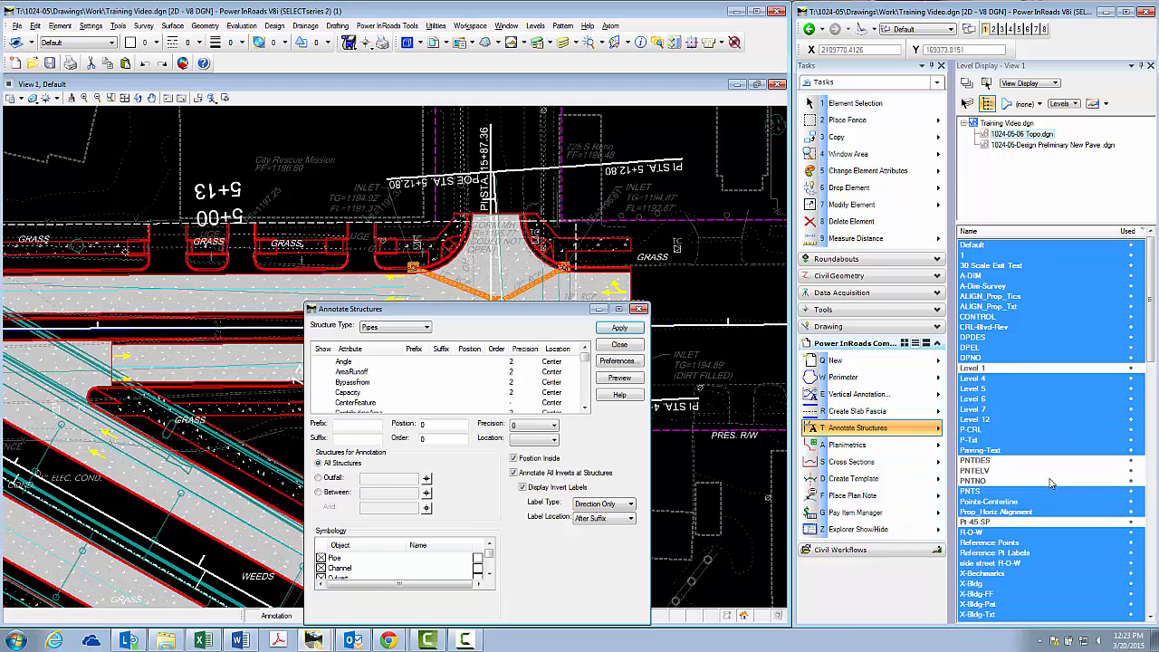
pyautogui.moveTo(483, 308); pyautogui.dragTo(851, 220)
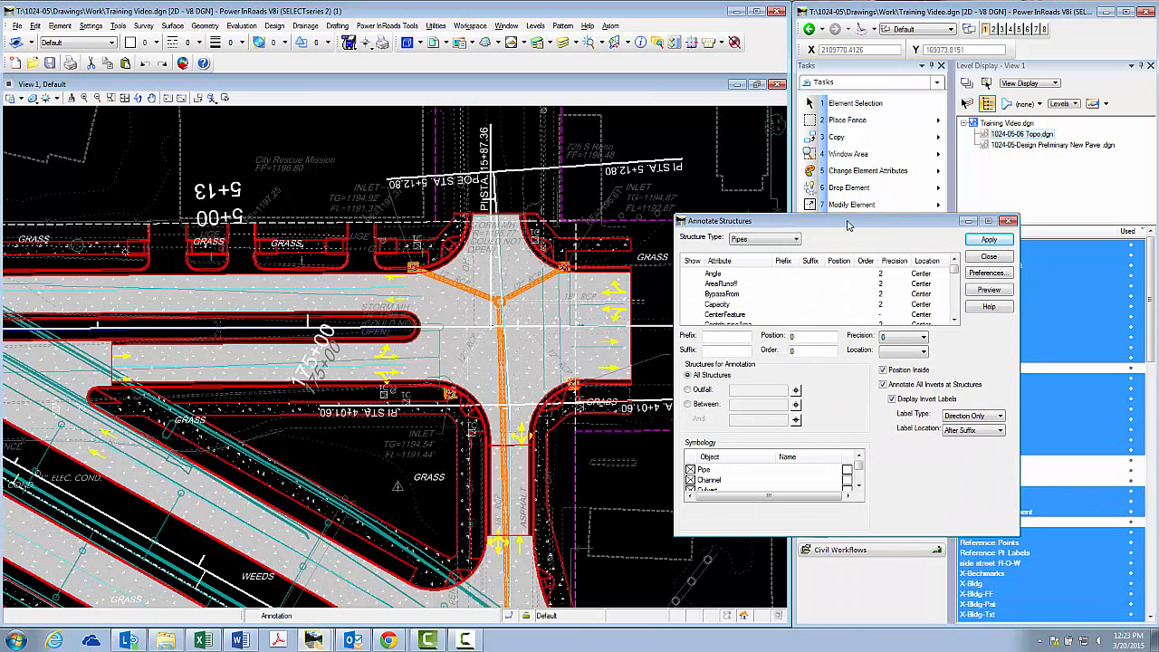
pyautogui.click(986, 272)
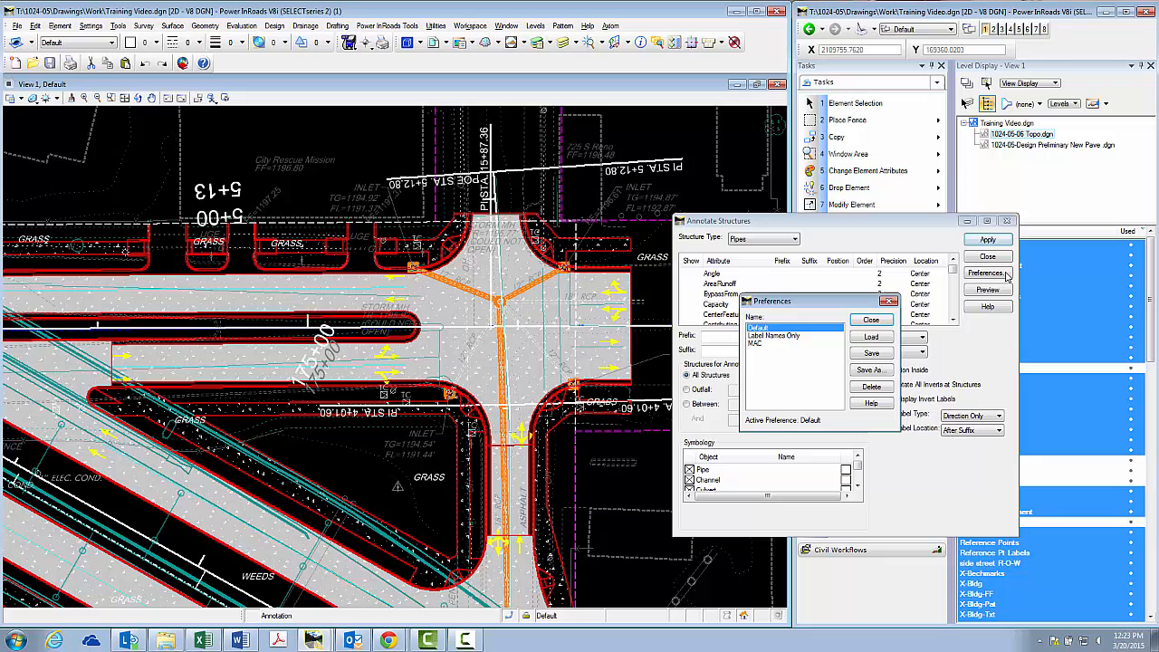
pyautogui.doubleClick(768, 336)
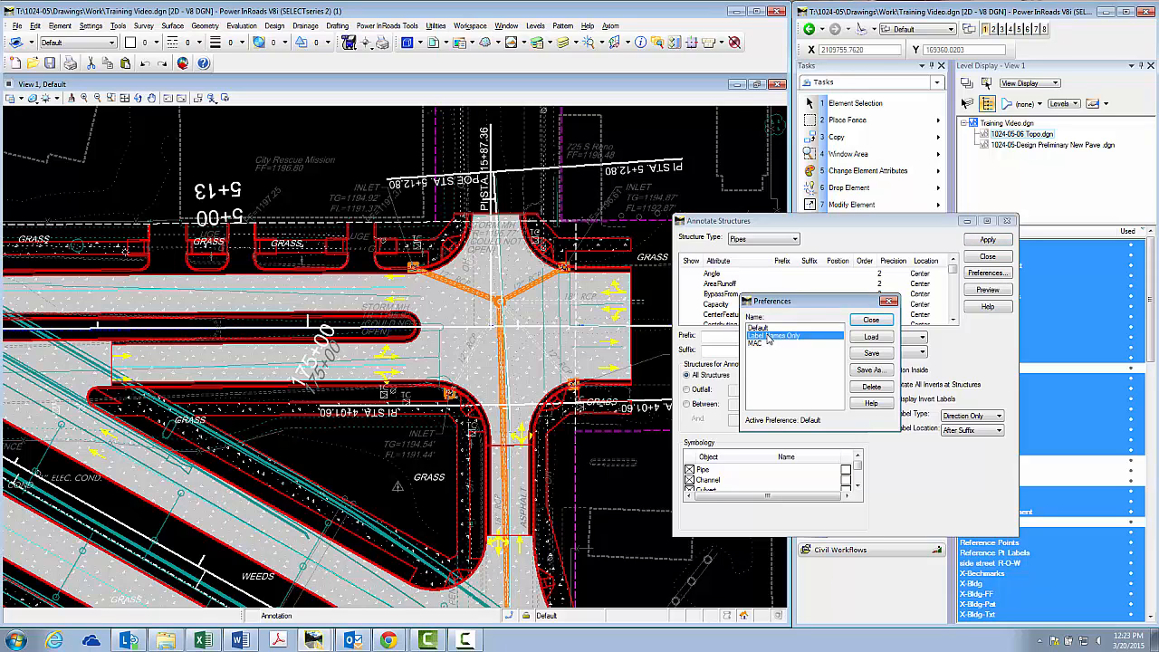
pyautogui.click(871, 322)
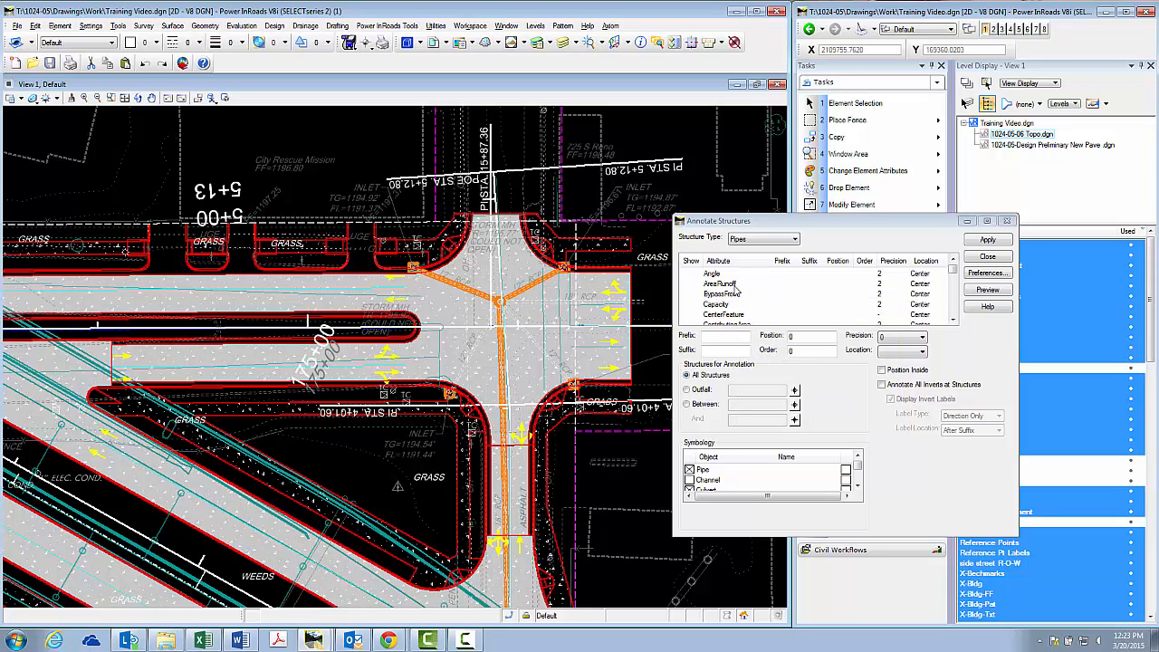
# Examine the pipe annotation attributes, checking the prefix, suffix, position and order used for Height and ID
pyautogui.click(744, 296)
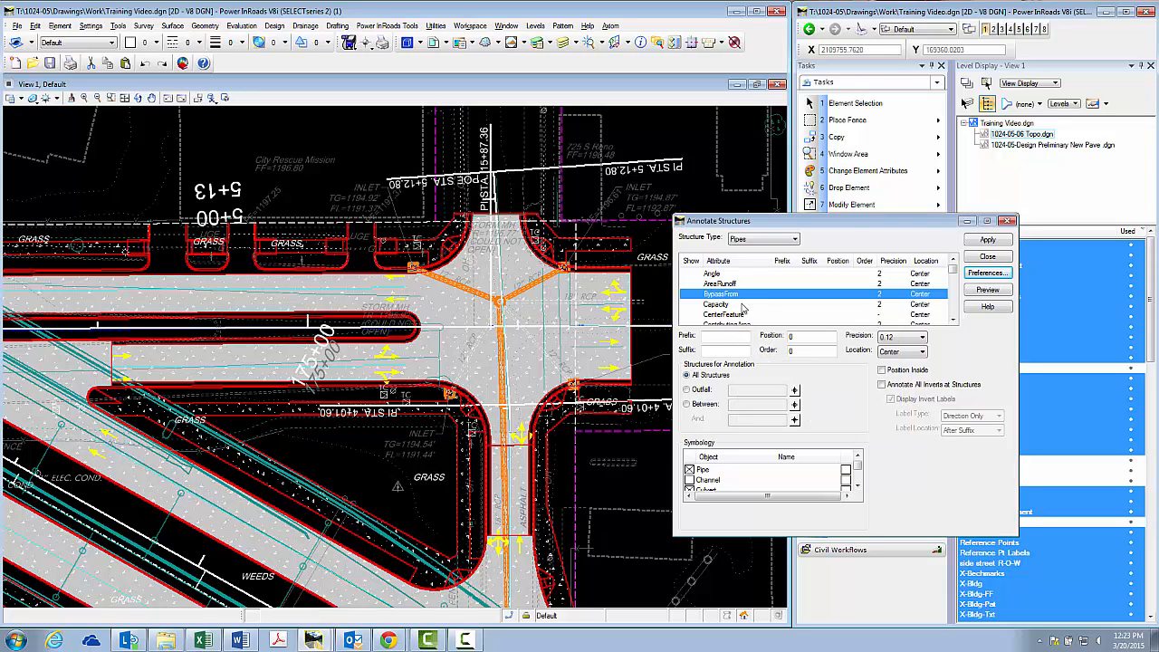
pyautogui.click(744, 305)
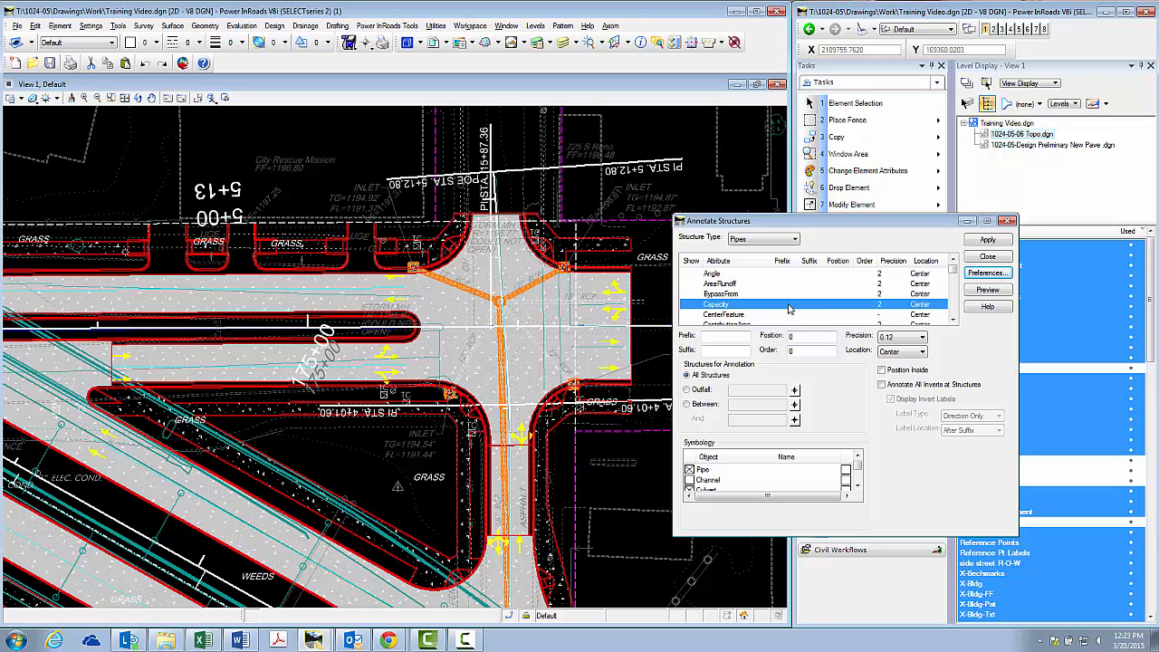
pyautogui.click(732, 335)
pyautogui.scroll(-5, 799, 313)
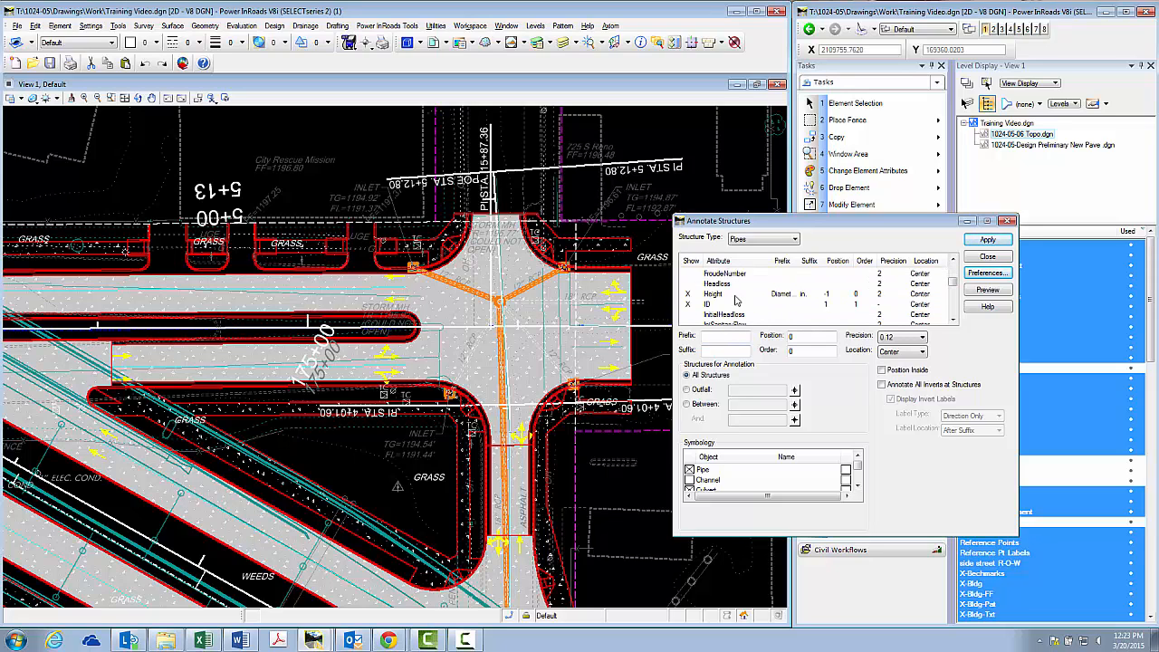
pyautogui.click(728, 295)
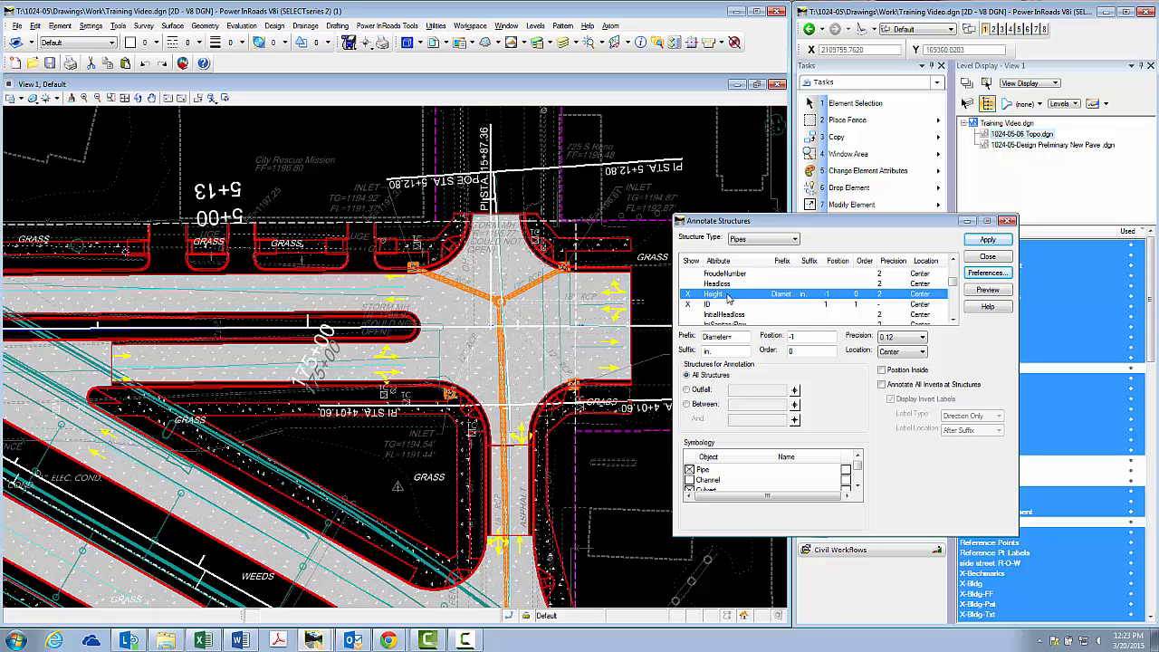
pyautogui.click(724, 336)
pyautogui.click(706, 353)
pyautogui.click(806, 336)
pyautogui.click(711, 306)
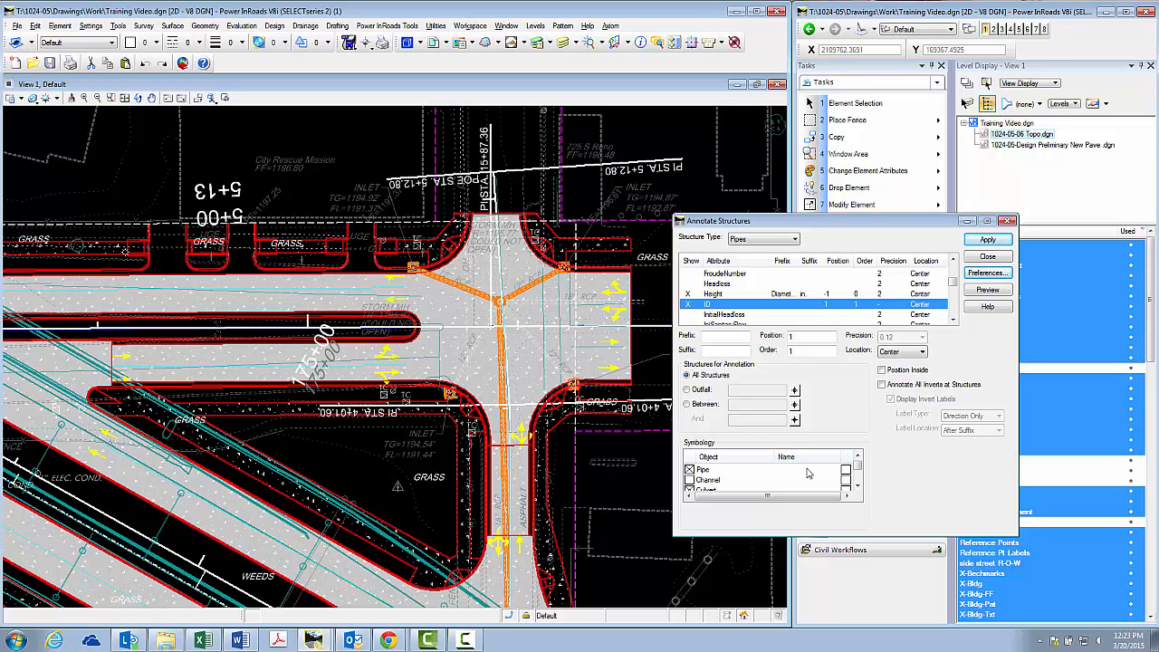
# Check the Pipe object's text symbology, accept it, and apply the annotation to all structures
pyautogui.click(719, 471)
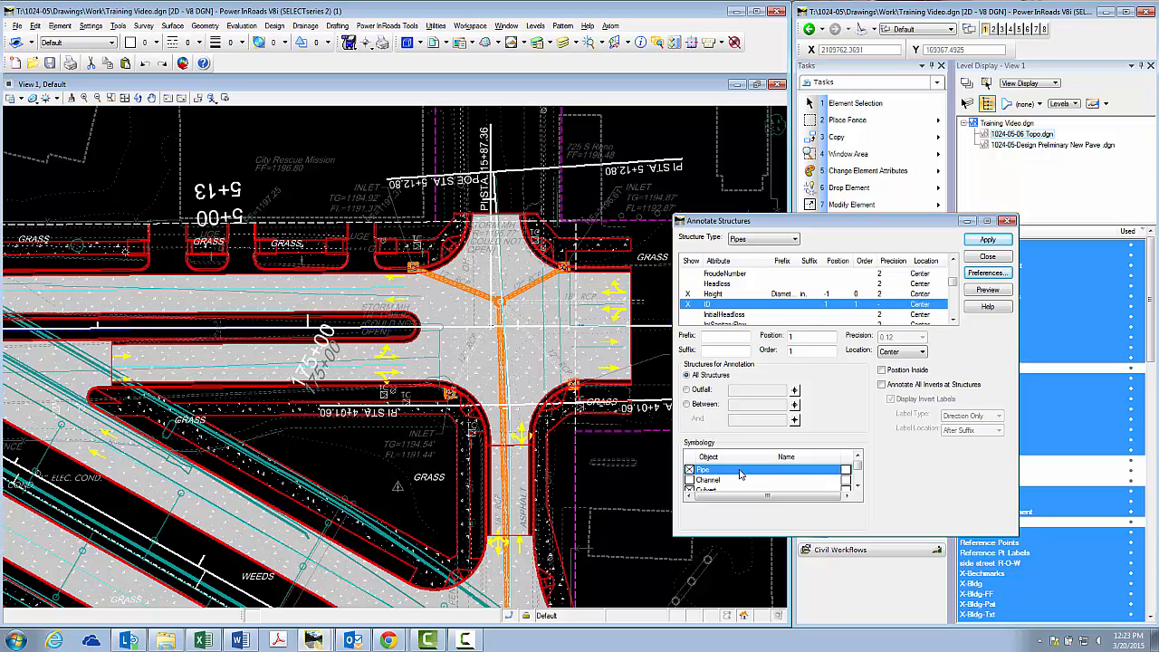
pyautogui.doubleClick(739, 472)
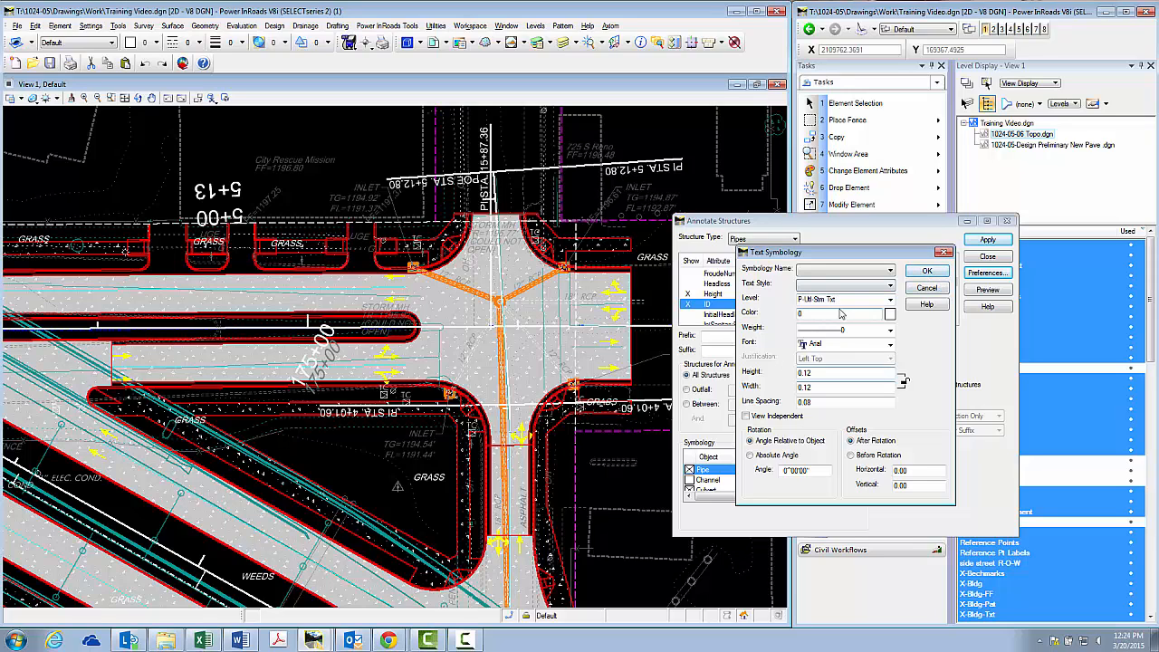
pyautogui.click(930, 274)
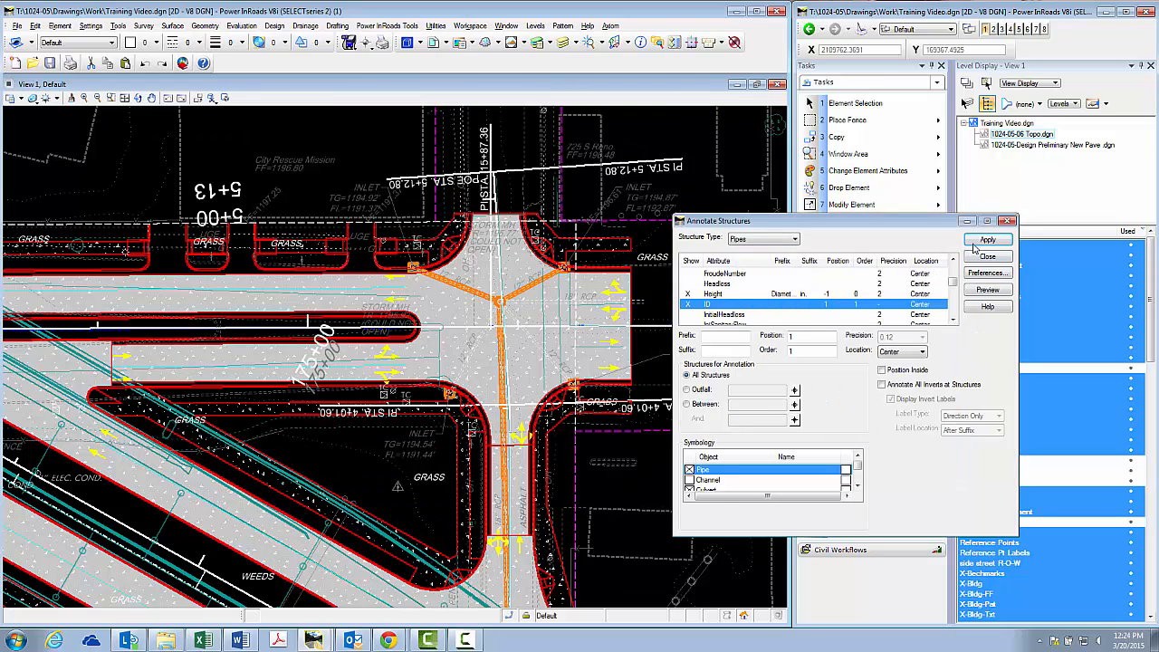
pyautogui.click(985, 240)
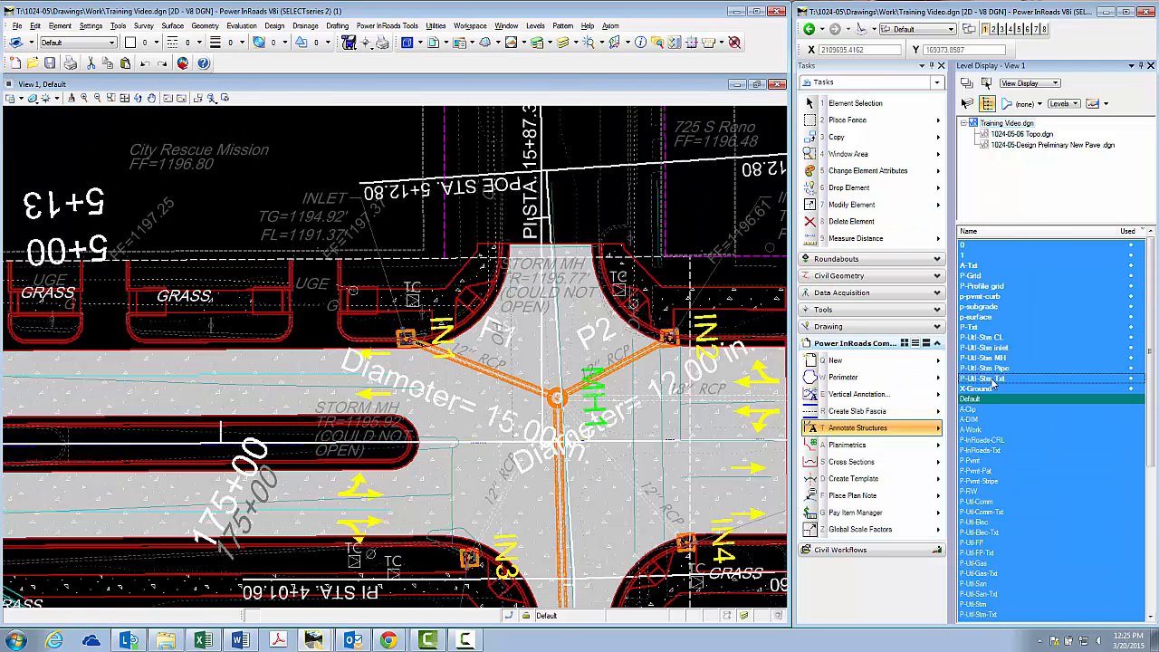
# Bring up the New Prop Blvd profile in View 2 and start Create Profile with Network as the source
pyautogui.scroll(2, 430, 333)
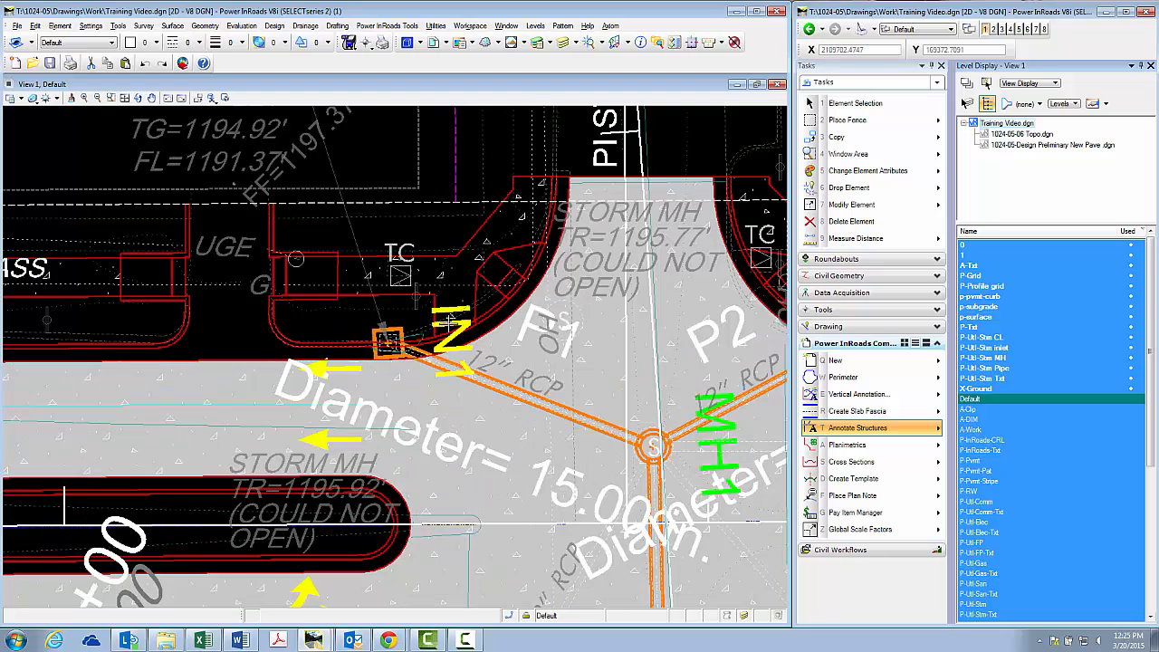
pyautogui.scroll(-2, 452, 313)
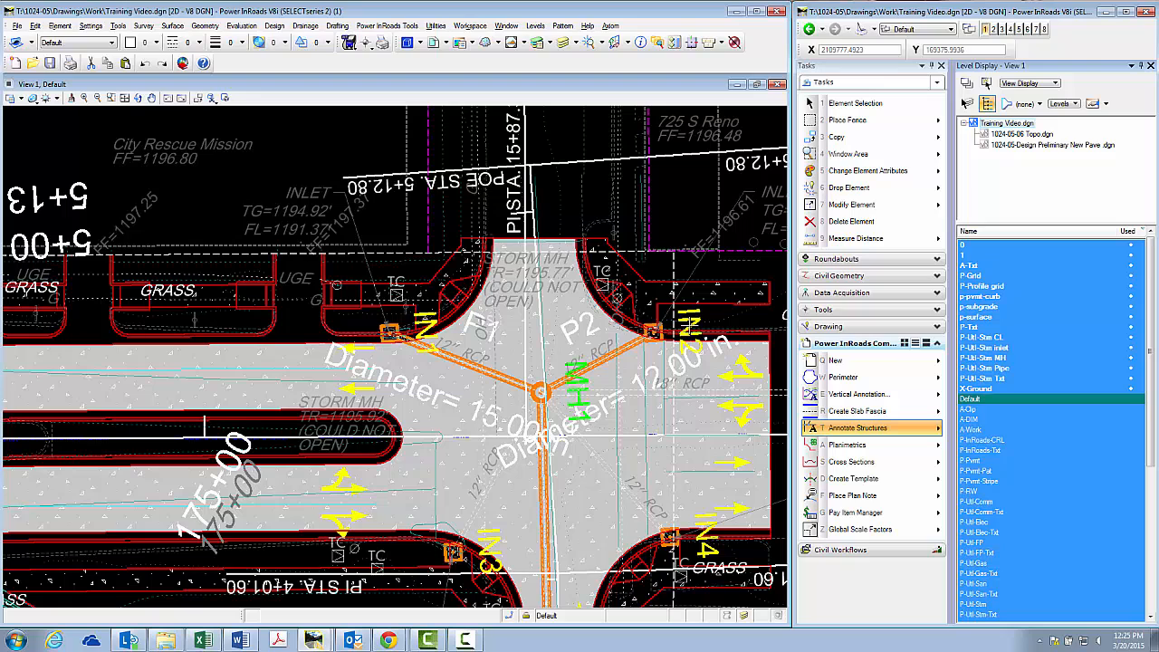
pyautogui.scroll(-1, 448, 466)
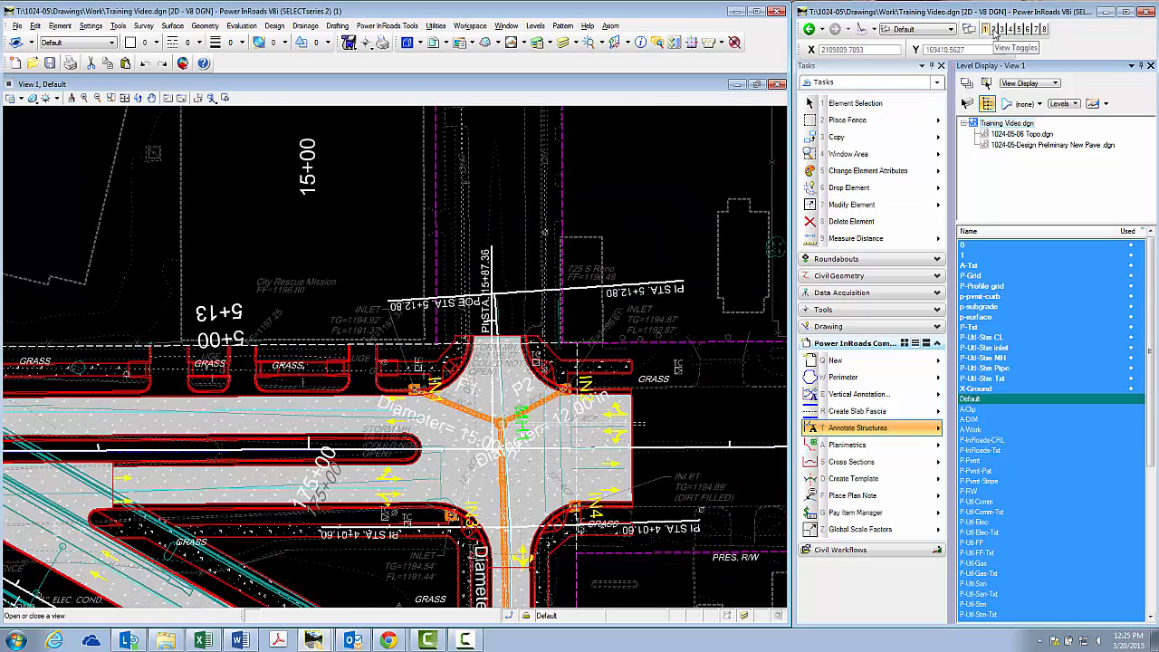
pyautogui.click(993, 30)
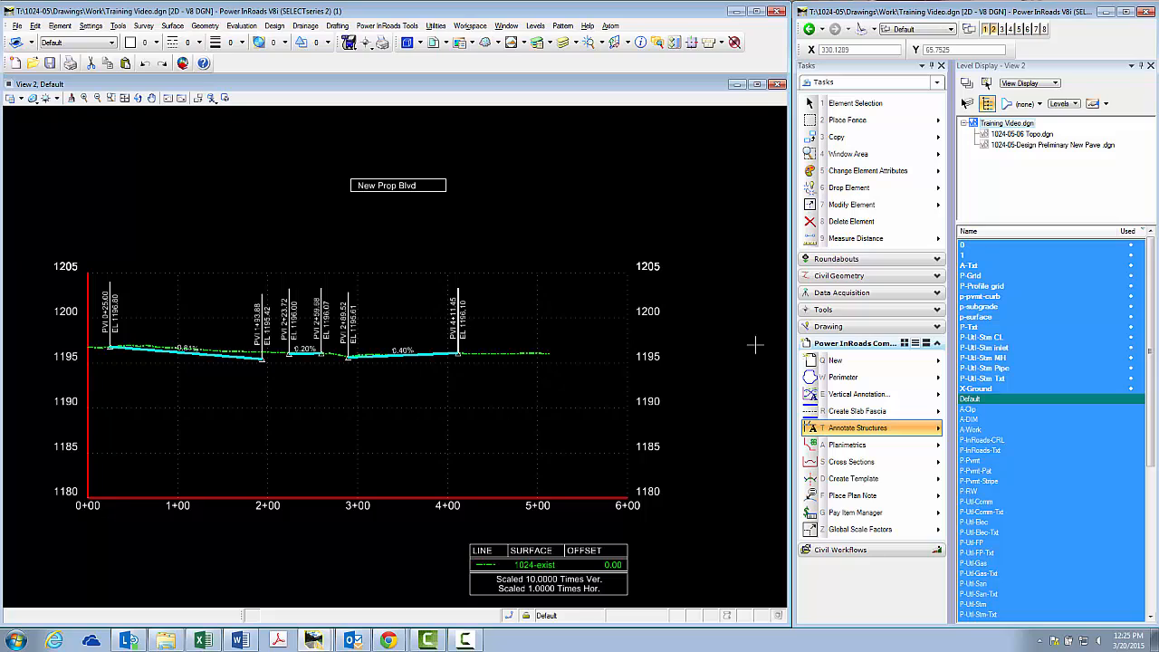
pyautogui.click(859, 467)
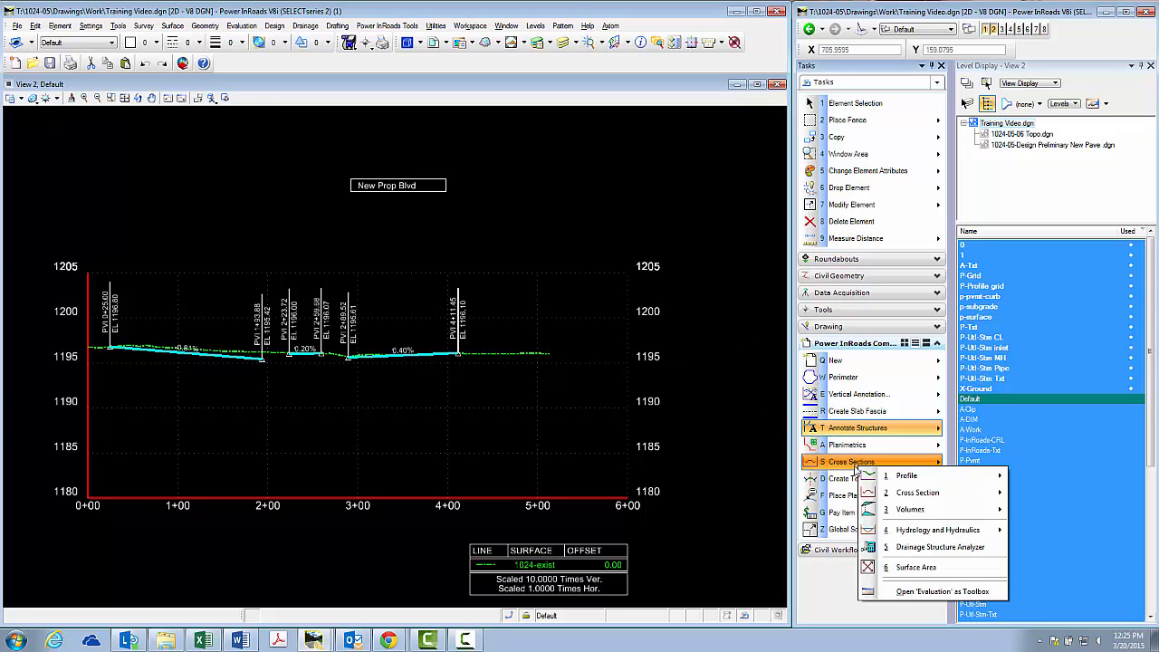
pyautogui.moveTo(905, 475)
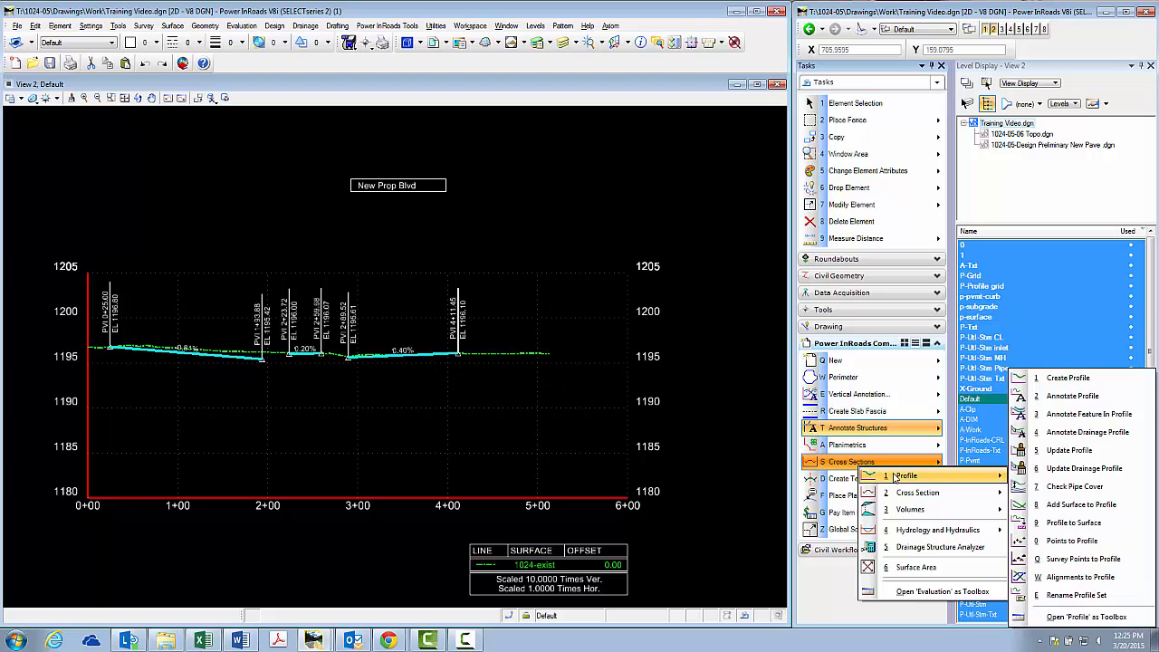
pyautogui.click(1068, 379)
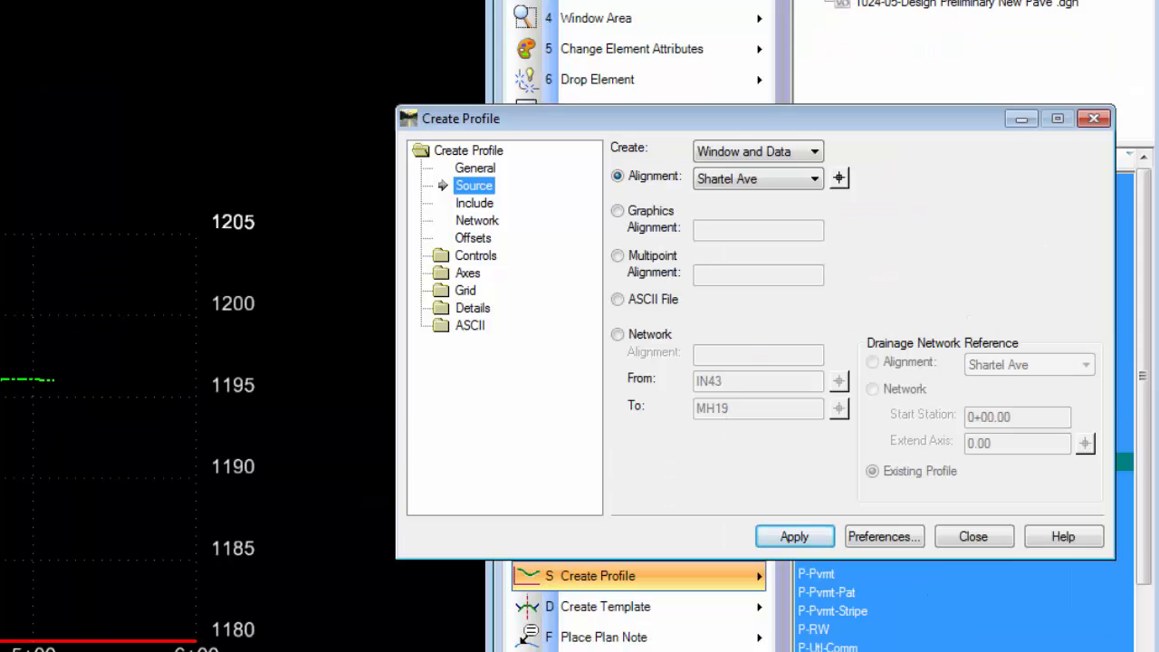
pyautogui.click(618, 335)
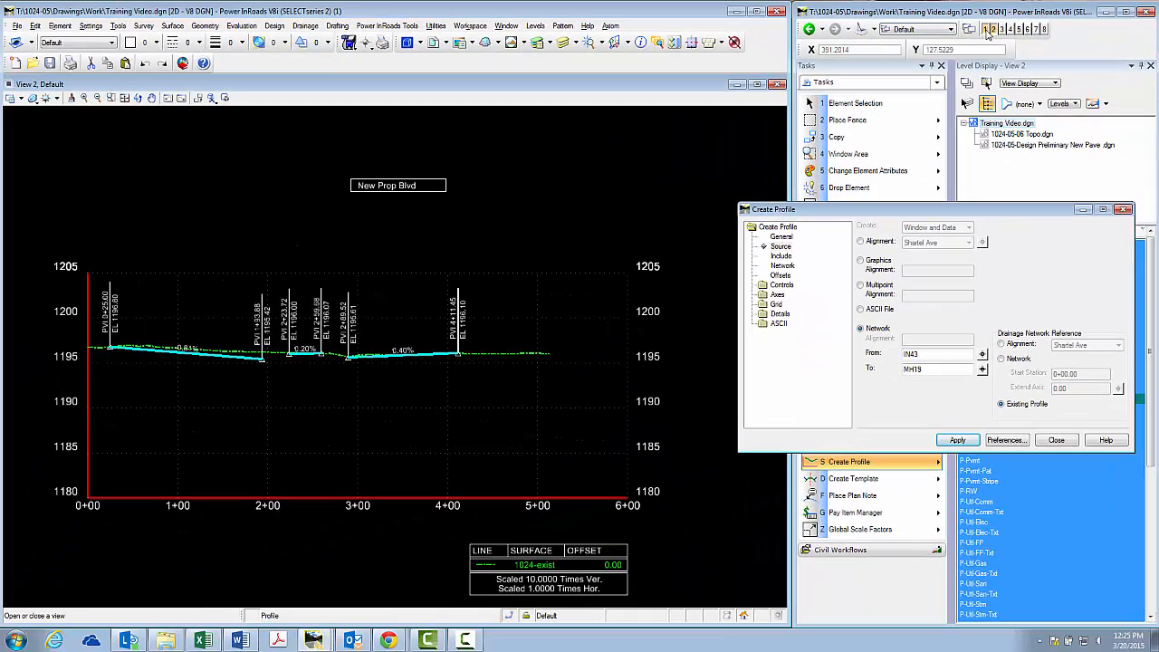
# Define the profile network from inlet IN1 to manhole MH2, picking both structures in the plan in View 1
pyautogui.click(986, 30)
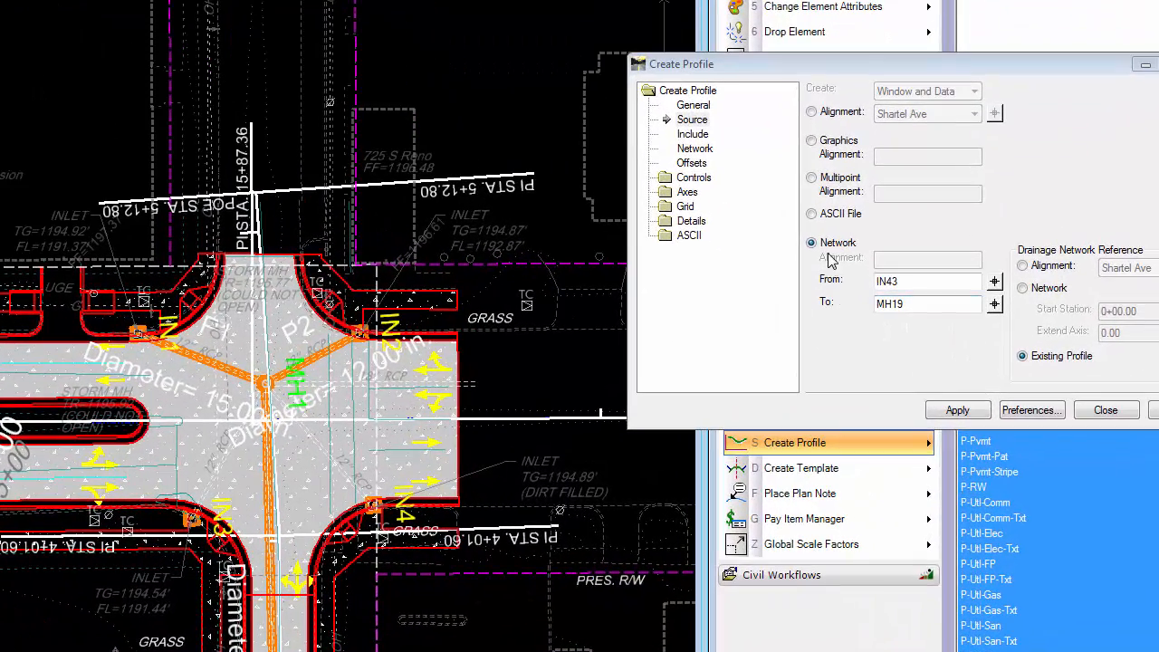
pyautogui.click(994, 282)
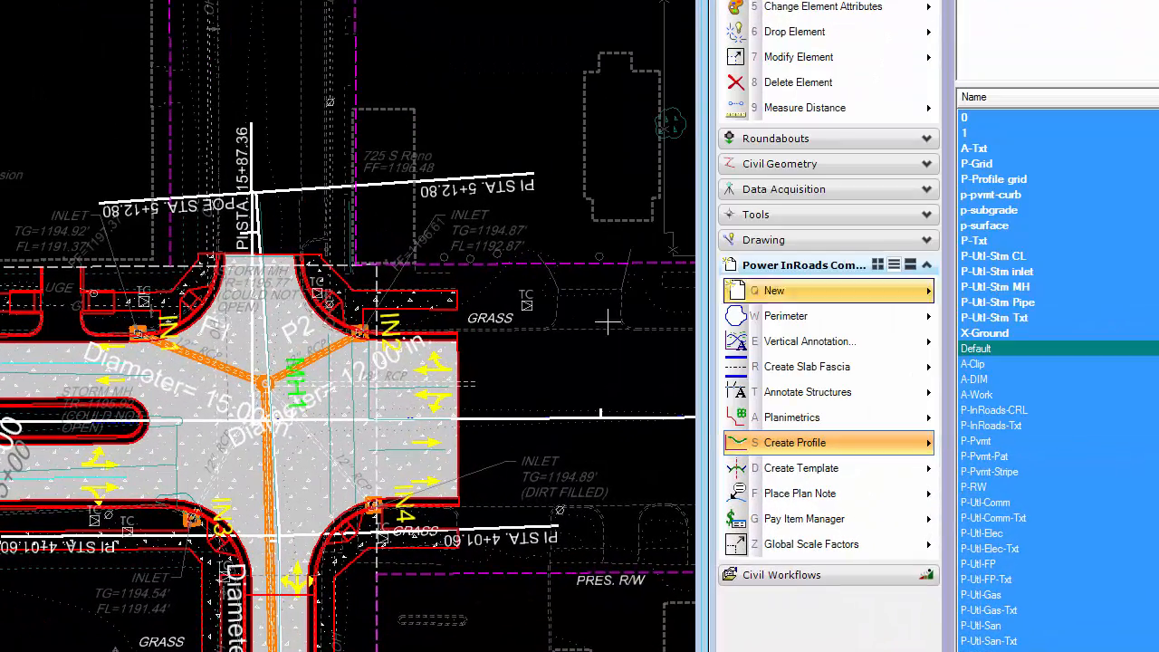
pyautogui.scroll(2, 143, 344)
pyautogui.click(127, 311)
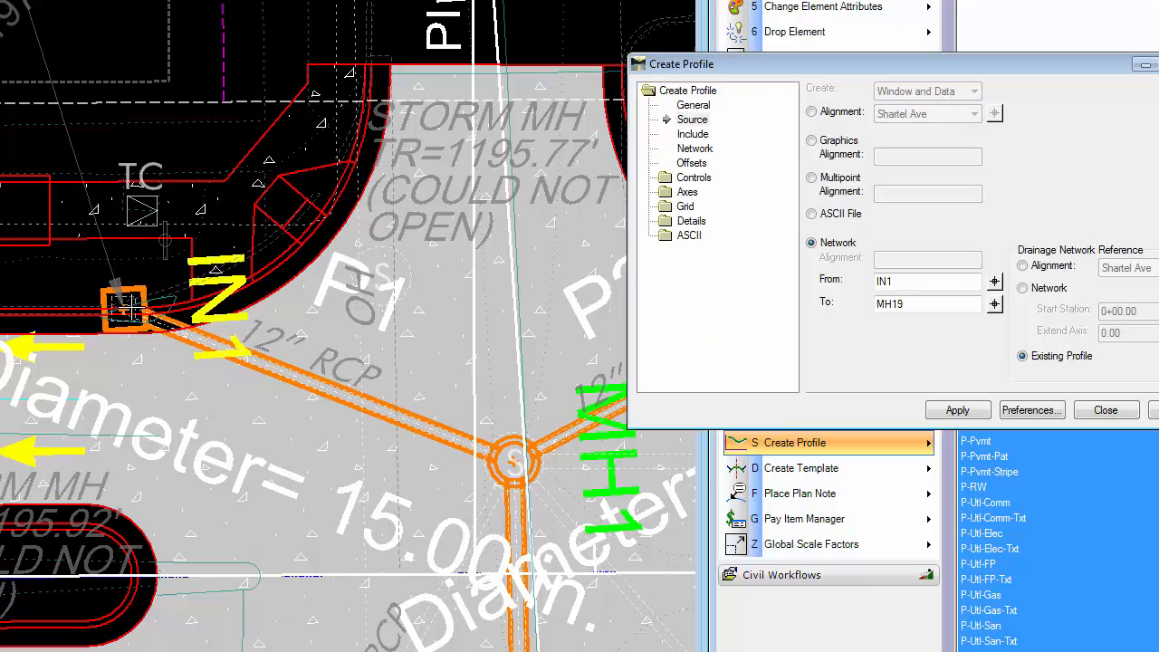
pyautogui.click(994, 303)
pyautogui.scroll(-5, 106, 233)
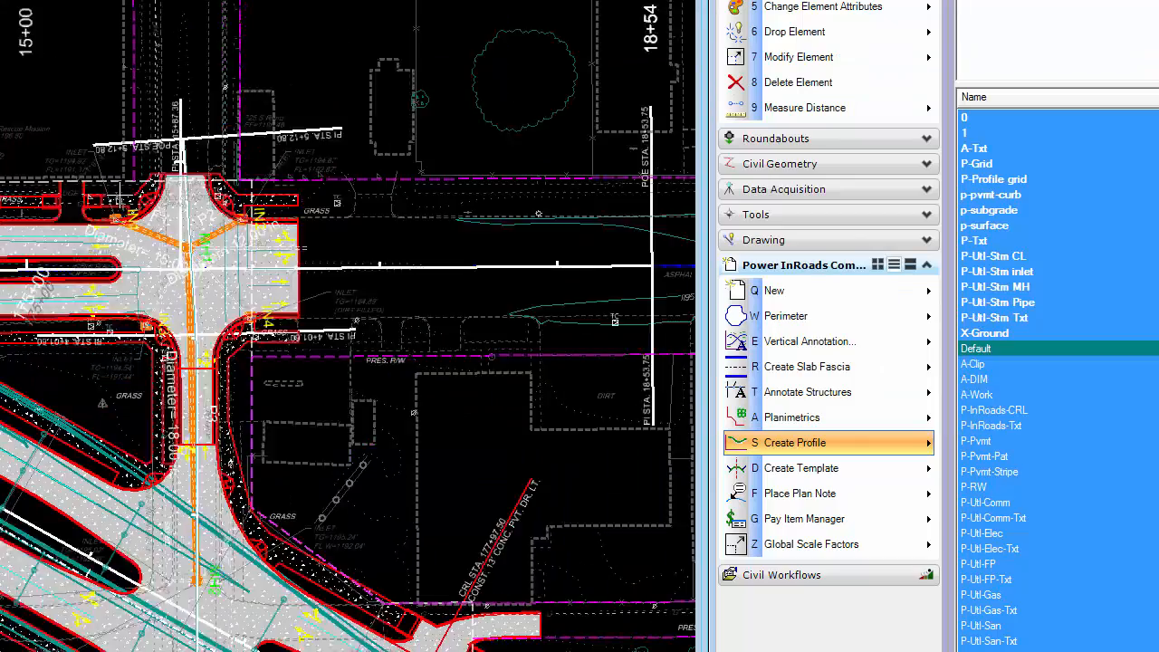
pyautogui.scroll(2, 159, 439)
pyautogui.scroll(2, 159, 439)
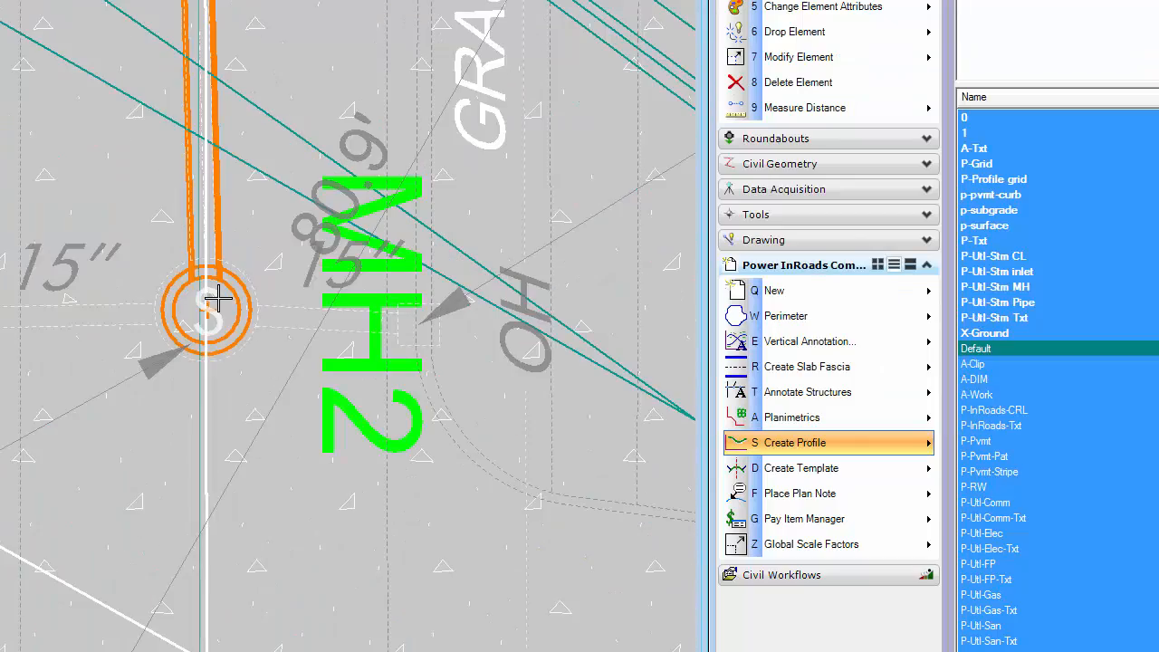
pyautogui.click(218, 298)
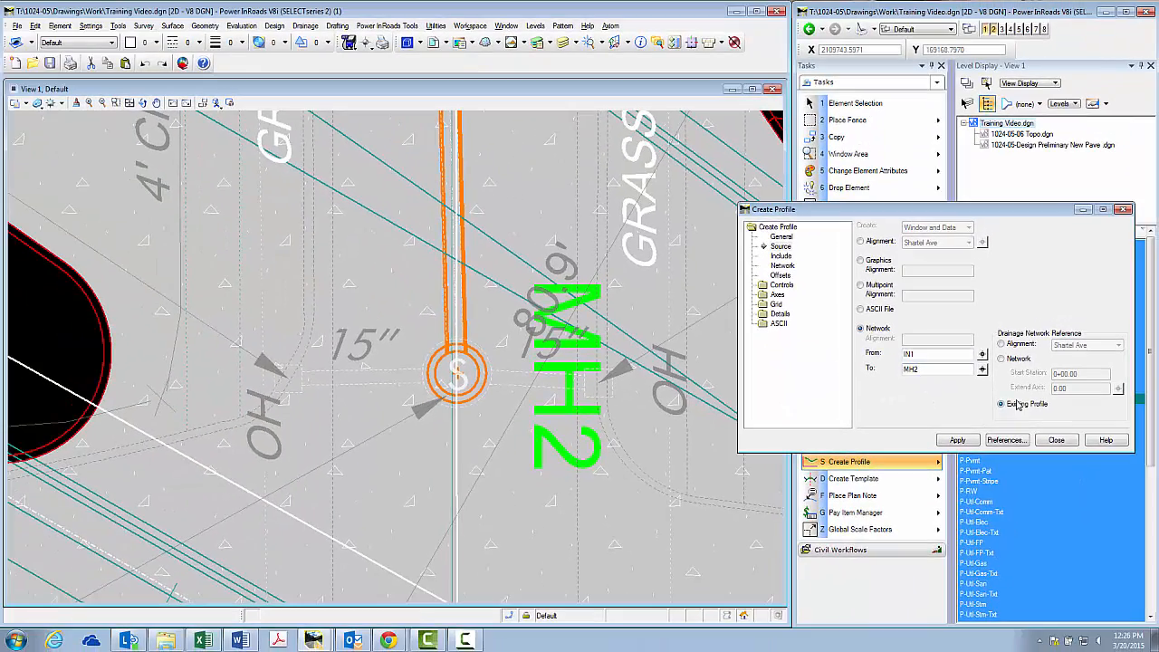
# Load the Existing Storm profile preference and apply the IN1 to MH2 network to the existing New Prop Blvd profile in View 2
pyautogui.scroll(-5, 538, 438)
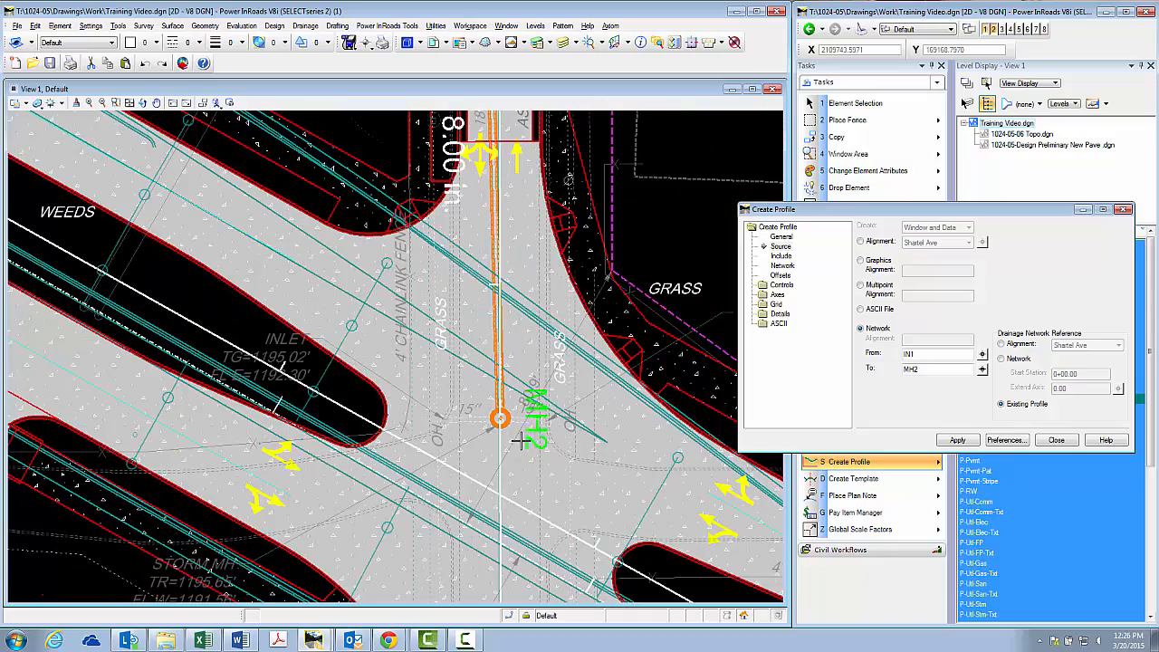
pyautogui.click(992, 35)
pyautogui.click(993, 31)
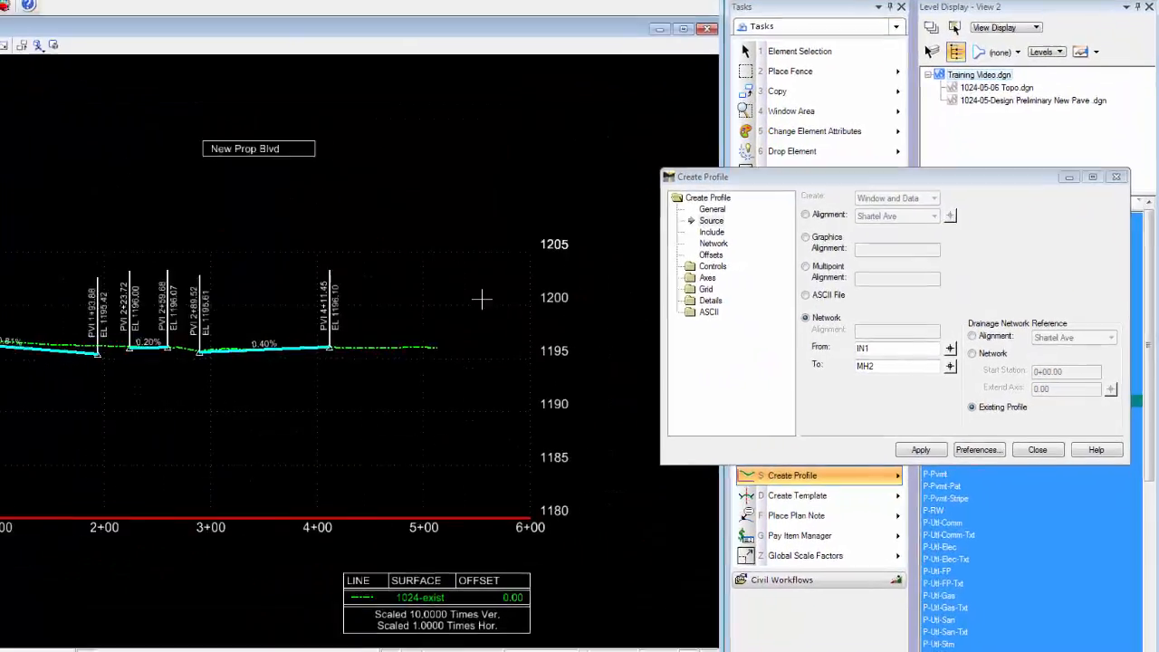
pyautogui.click(1001, 443)
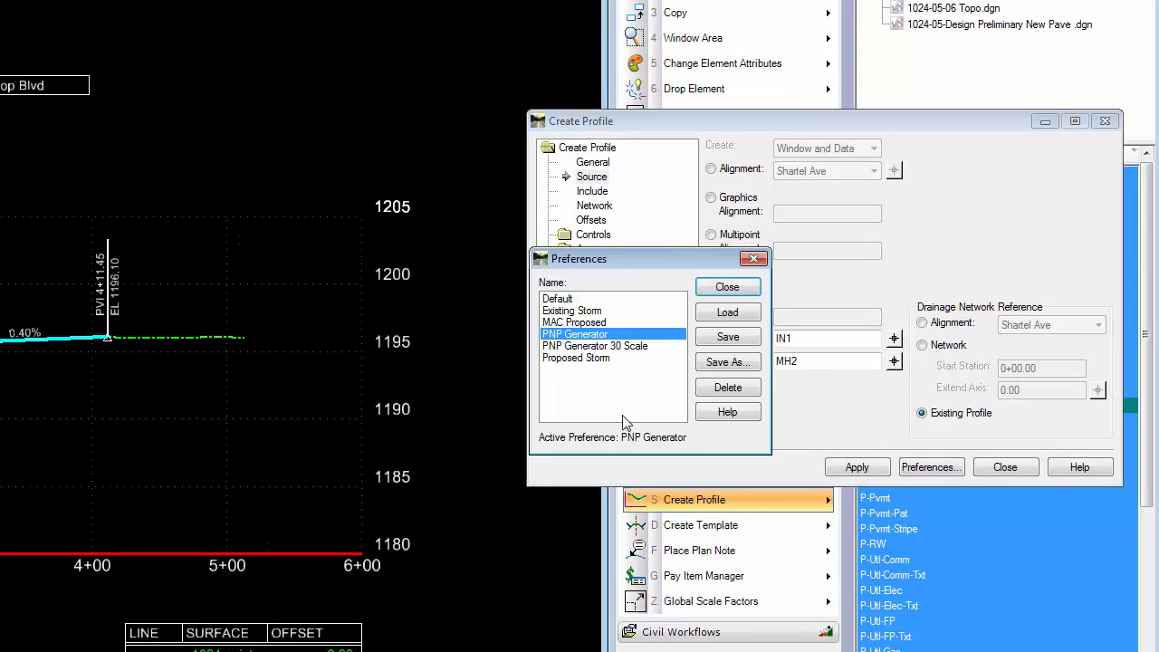
pyautogui.doubleClick(586, 312)
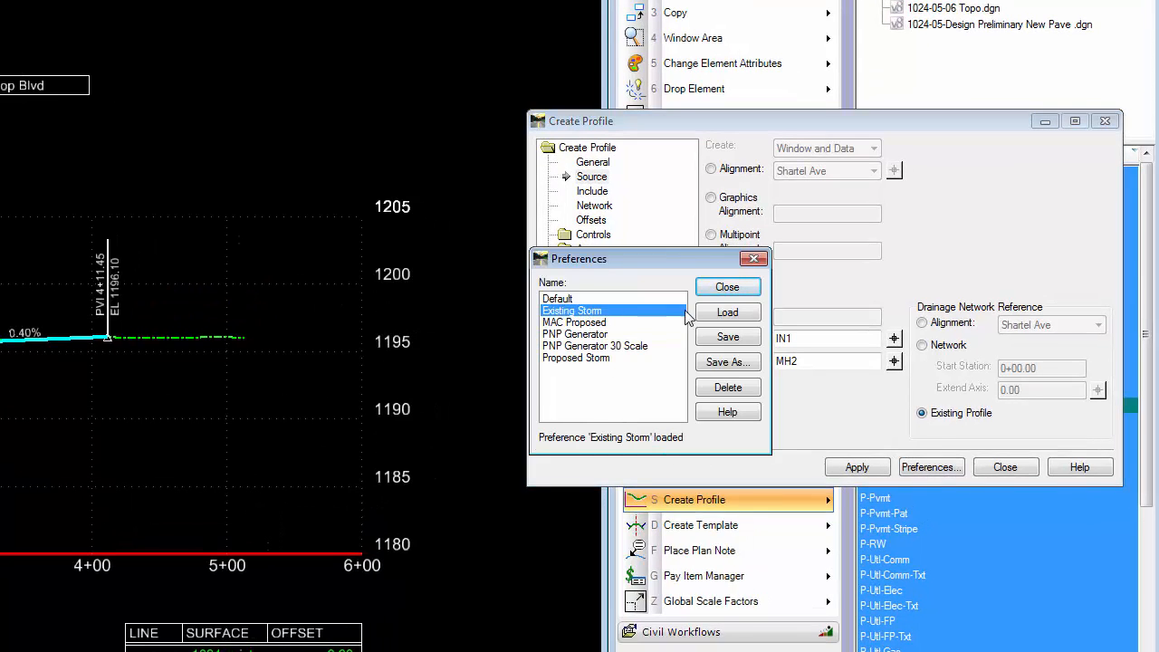
pyautogui.click(728, 287)
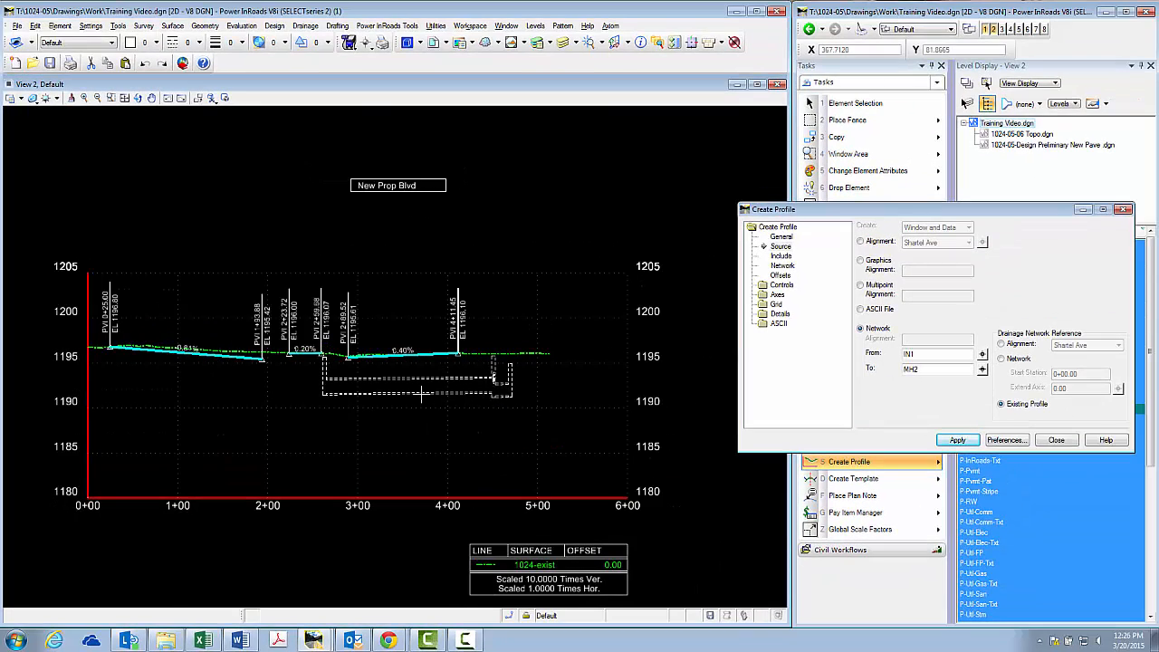
# Inspect the pipes and structures drawn in the New Prop Blvd profile up close and close Create Profile
pyautogui.scroll(2, 420, 393)
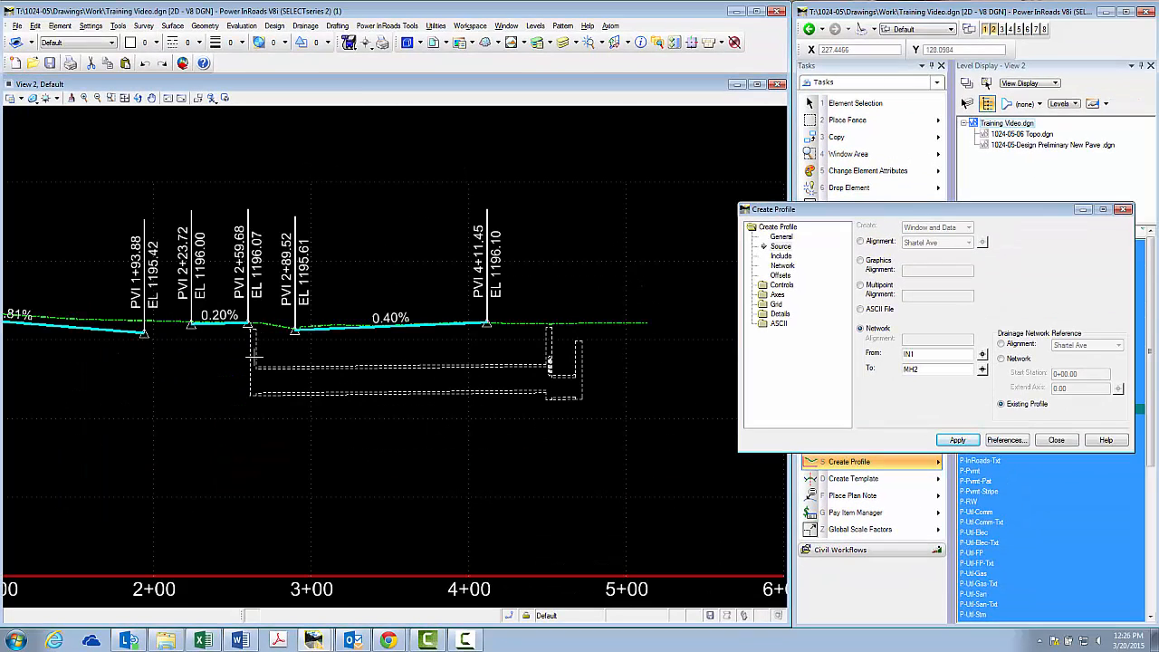
pyautogui.scroll(3, 549, 364)
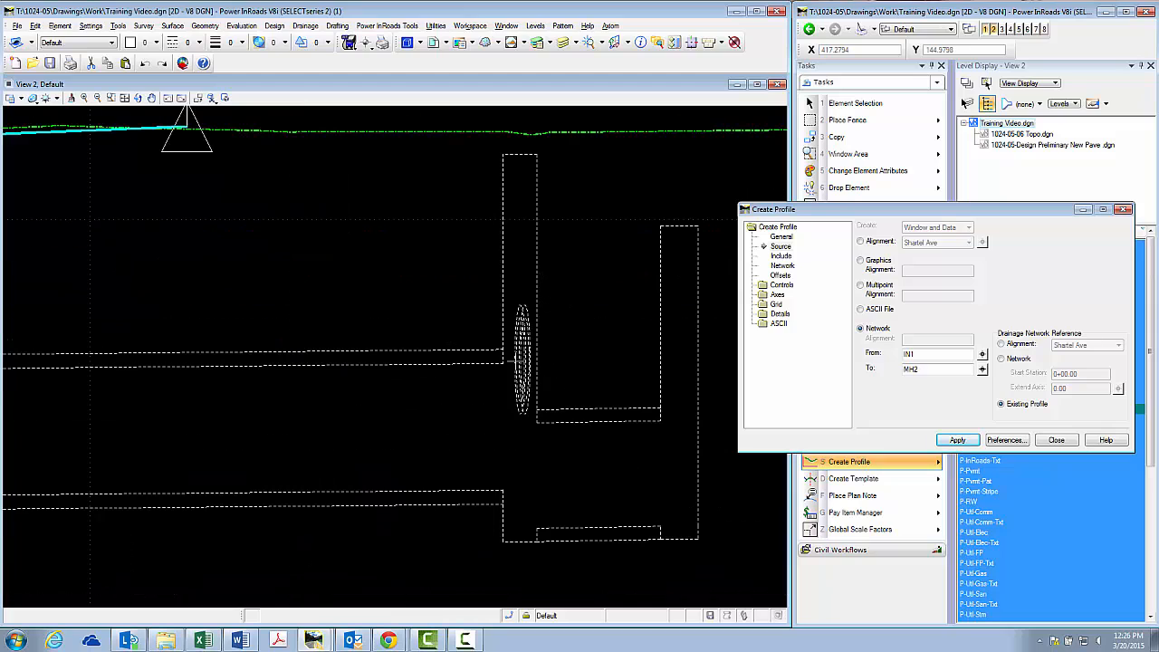
pyautogui.scroll(-3, 605, 378)
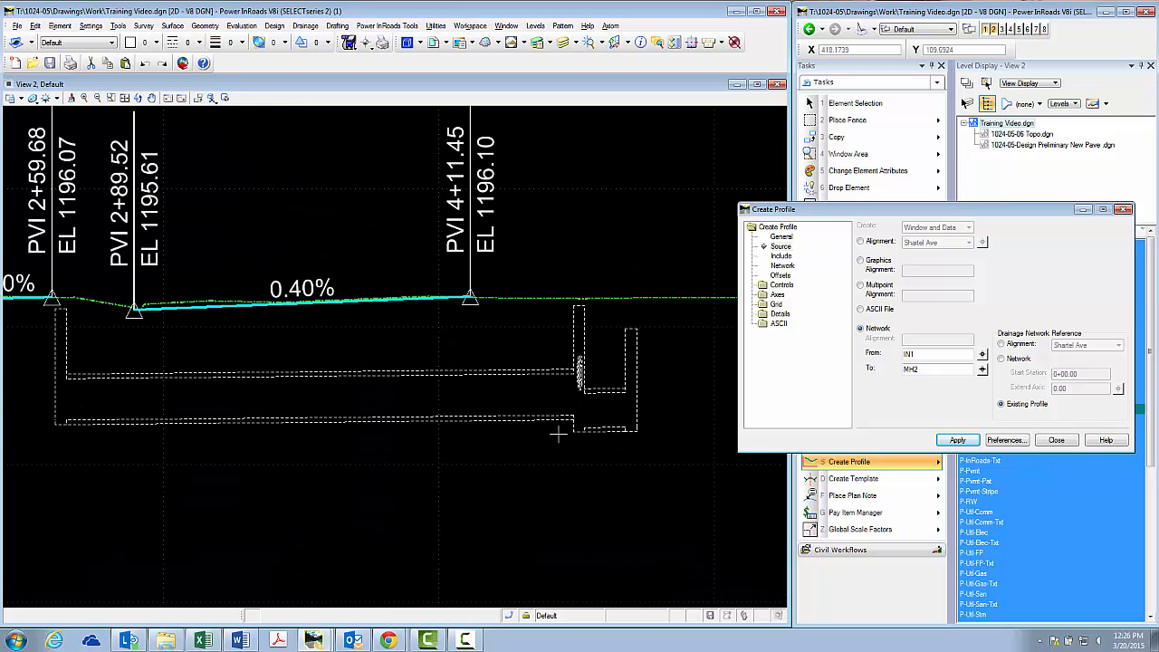
pyautogui.scroll(-4, 501, 389)
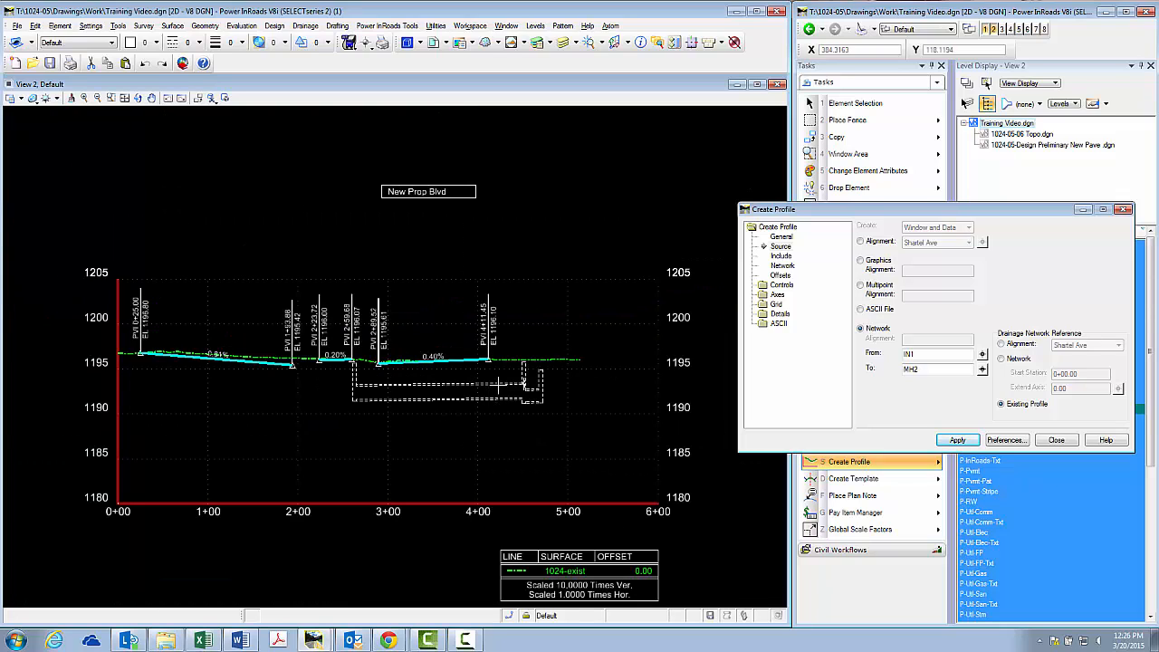
pyautogui.click(1053, 441)
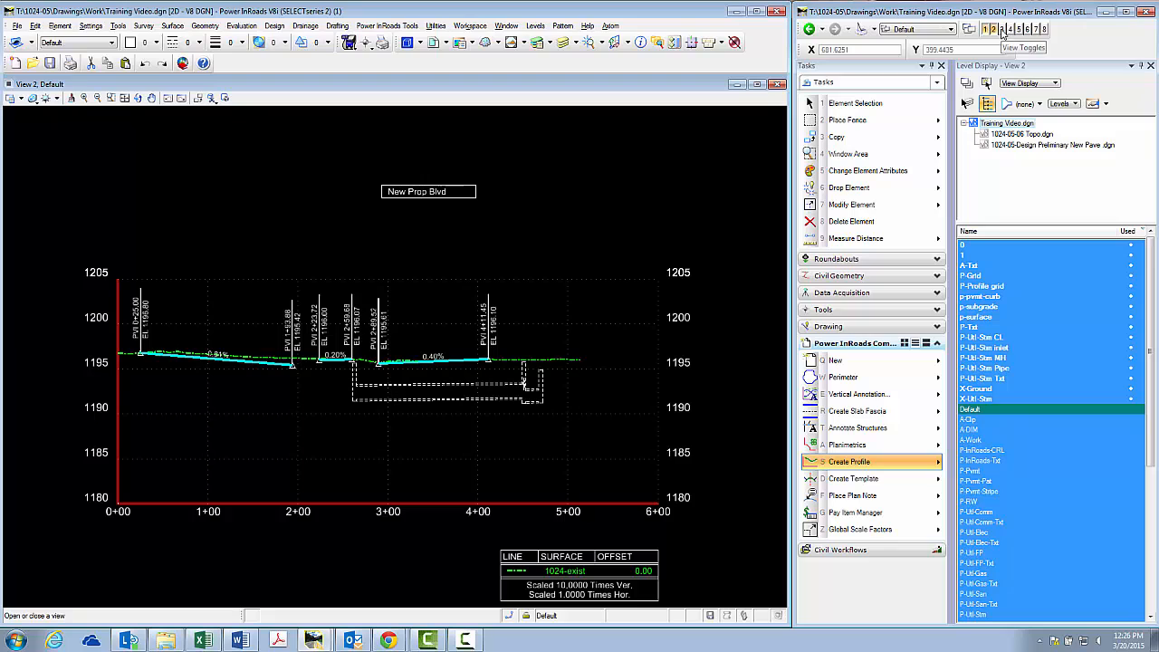
# Bring up the cross sections in View 3 and open the Storm and Sanitary settings for updating the Shartel Ave set
pyautogui.click(1002, 32)
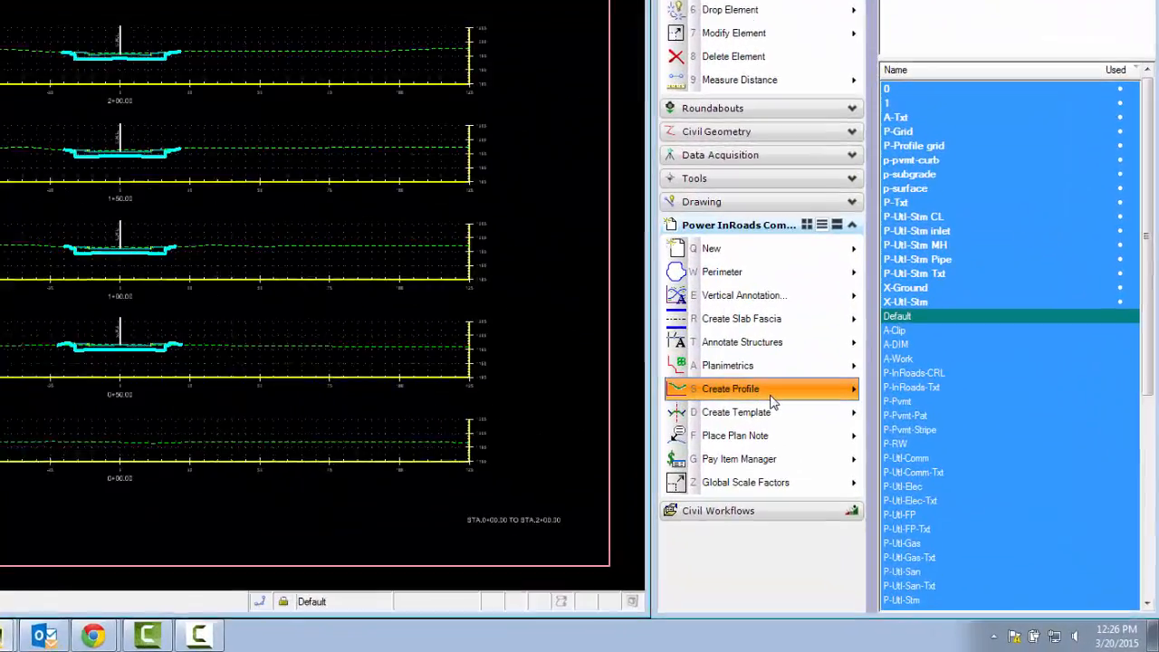
pyautogui.click(770, 396)
pyautogui.moveTo(827, 437)
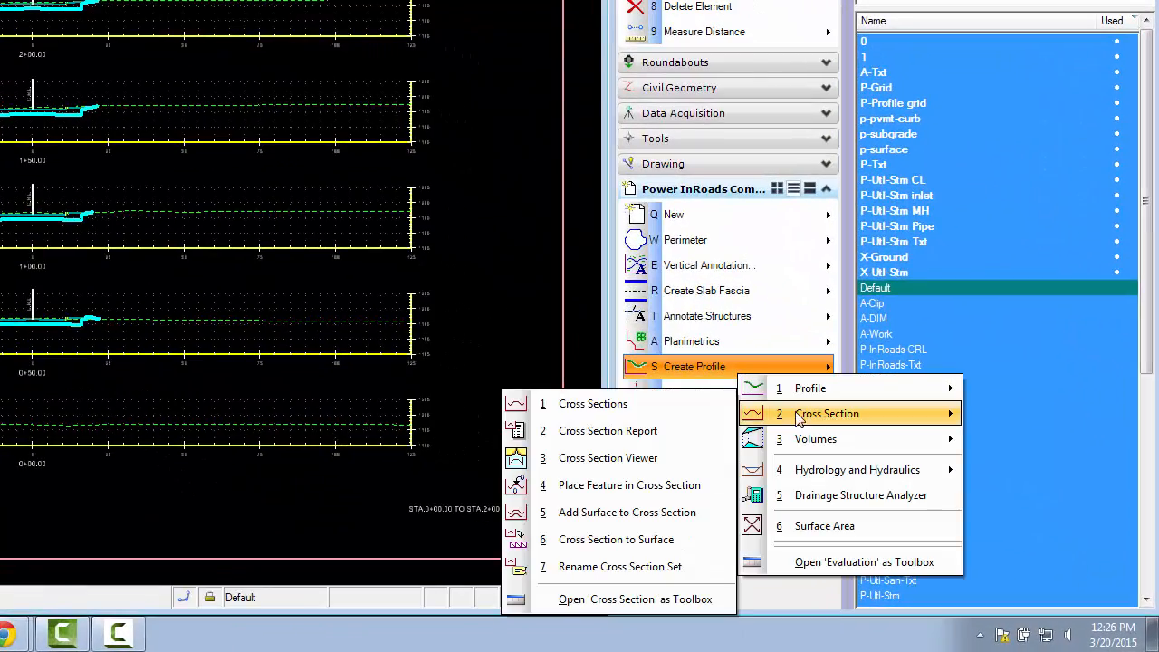
pyautogui.click(665, 413)
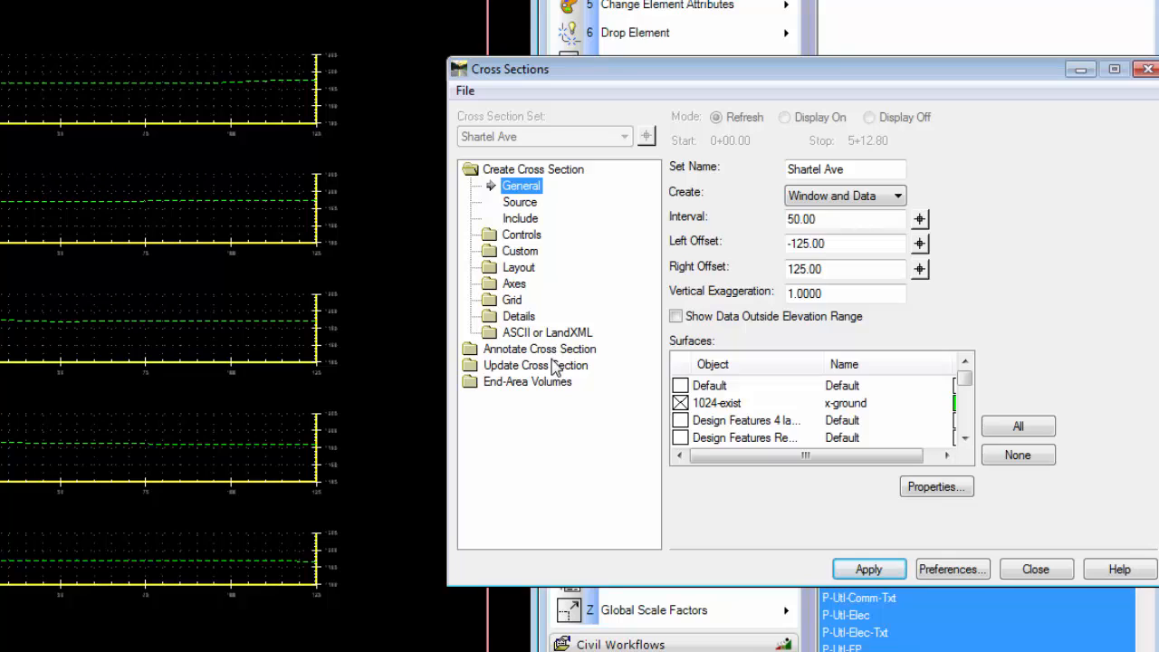
pyautogui.click(554, 365)
pyautogui.click(555, 300)
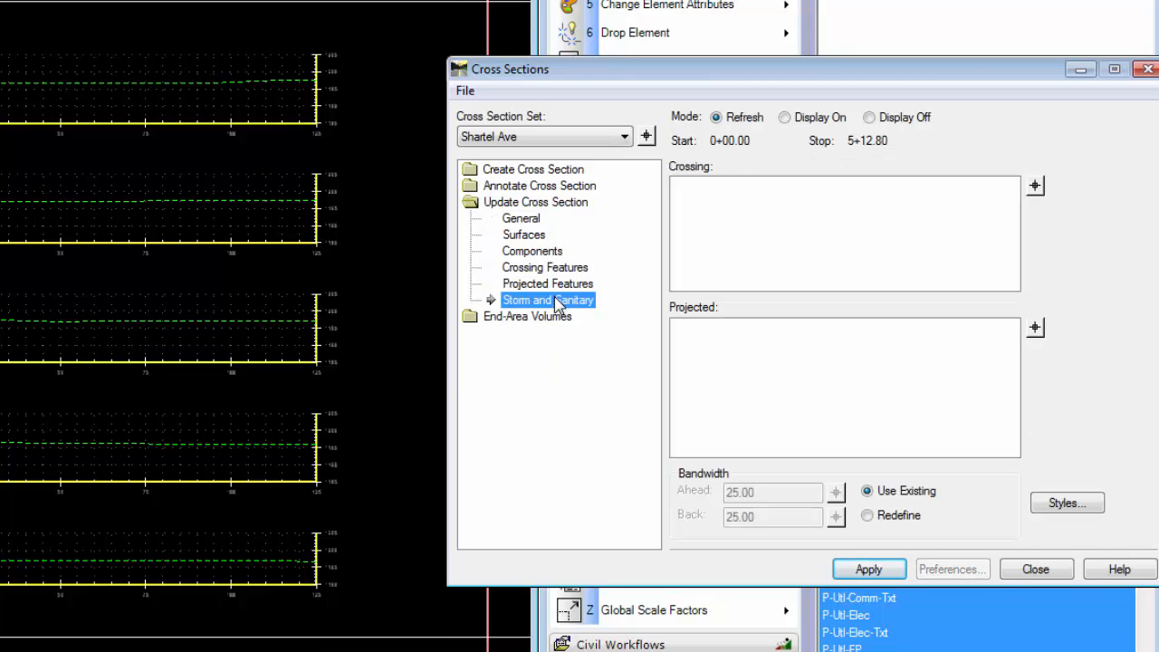
# Turn on the display of crossing pipes P1, P2 and P3 in the Shartel Ave cross sections and check them at the stations
pyautogui.click(810, 121)
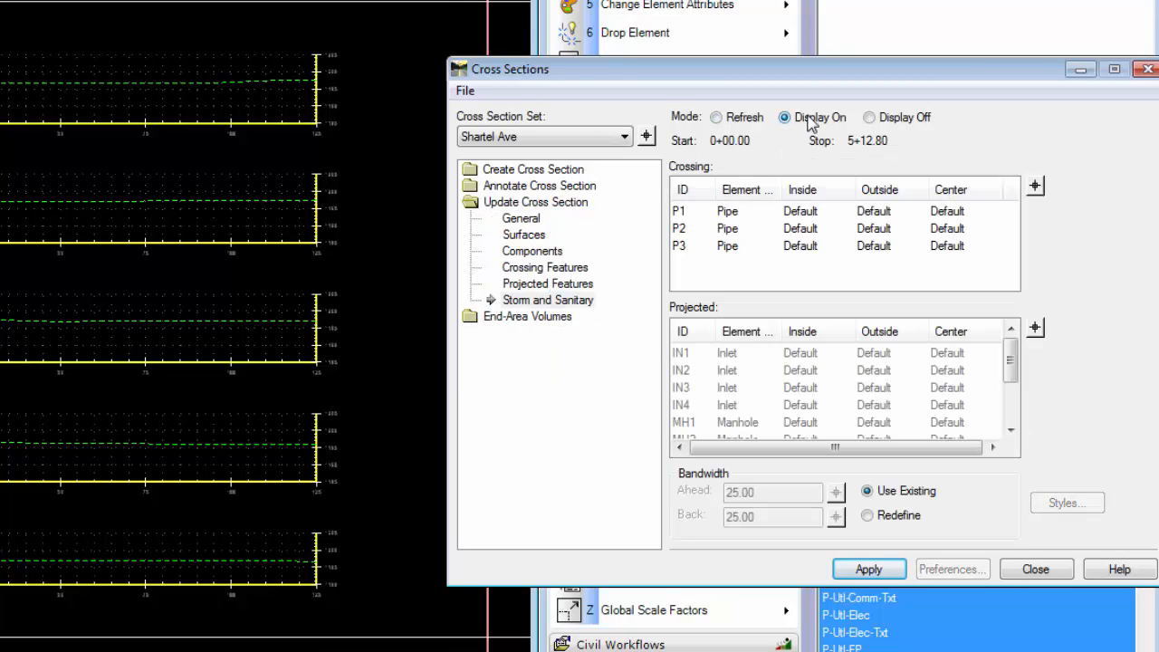
pyautogui.click(729, 219)
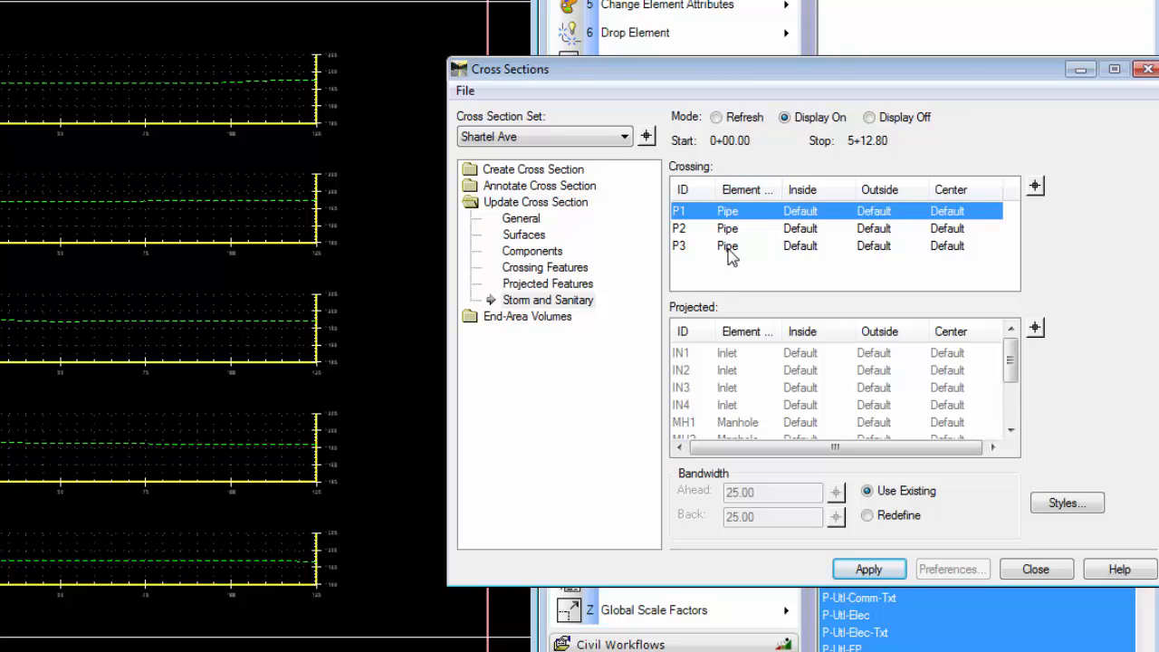
pyautogui.keyDown('shift'); pyautogui.click(730, 246); pyautogui.keyUp('shift')
pyautogui.click(867, 568)
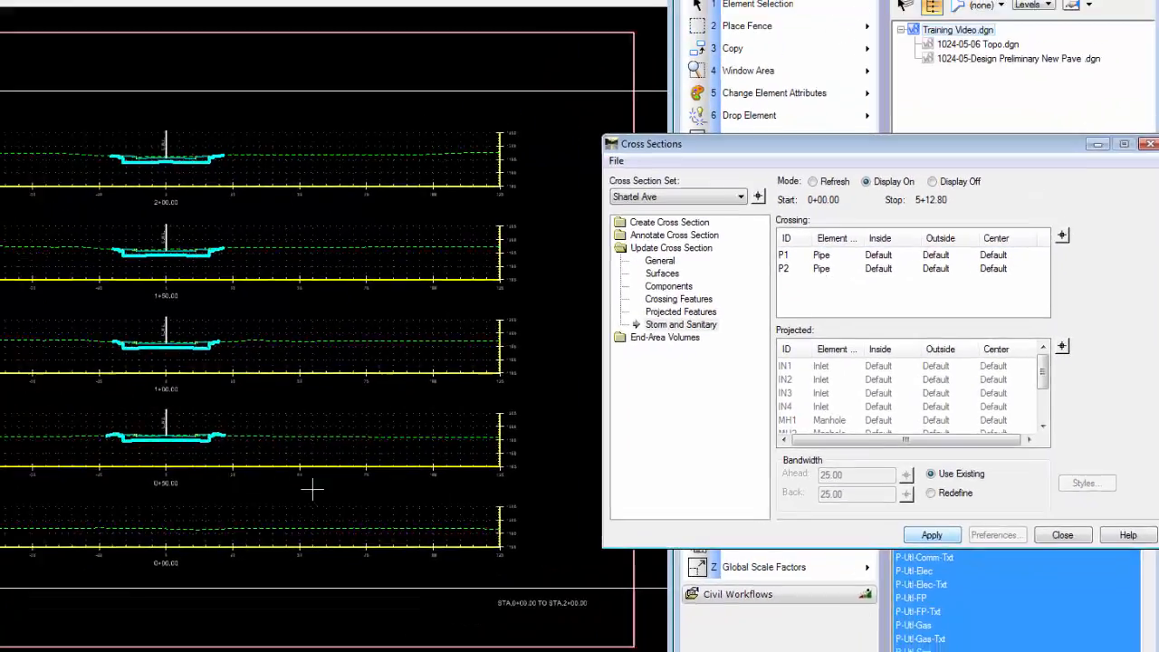
pyautogui.scroll(-3, 119, 358)
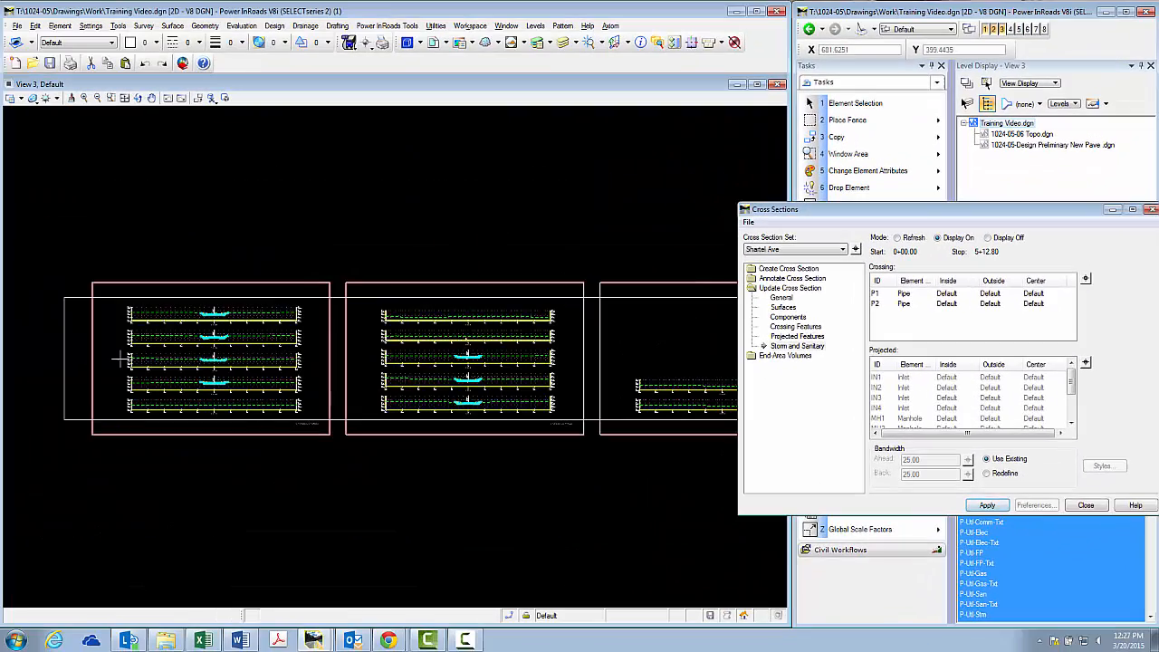
pyautogui.scroll(5, 468, 357)
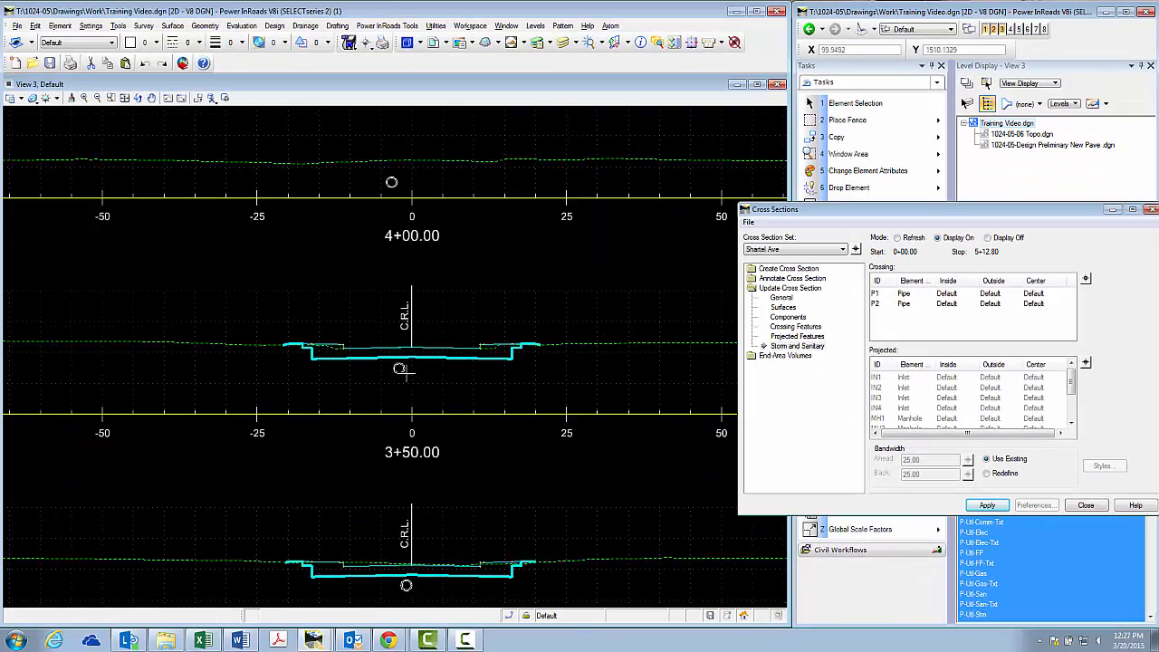
pyautogui.scroll(3, 401, 368)
pyautogui.scroll(-3, 386, 260)
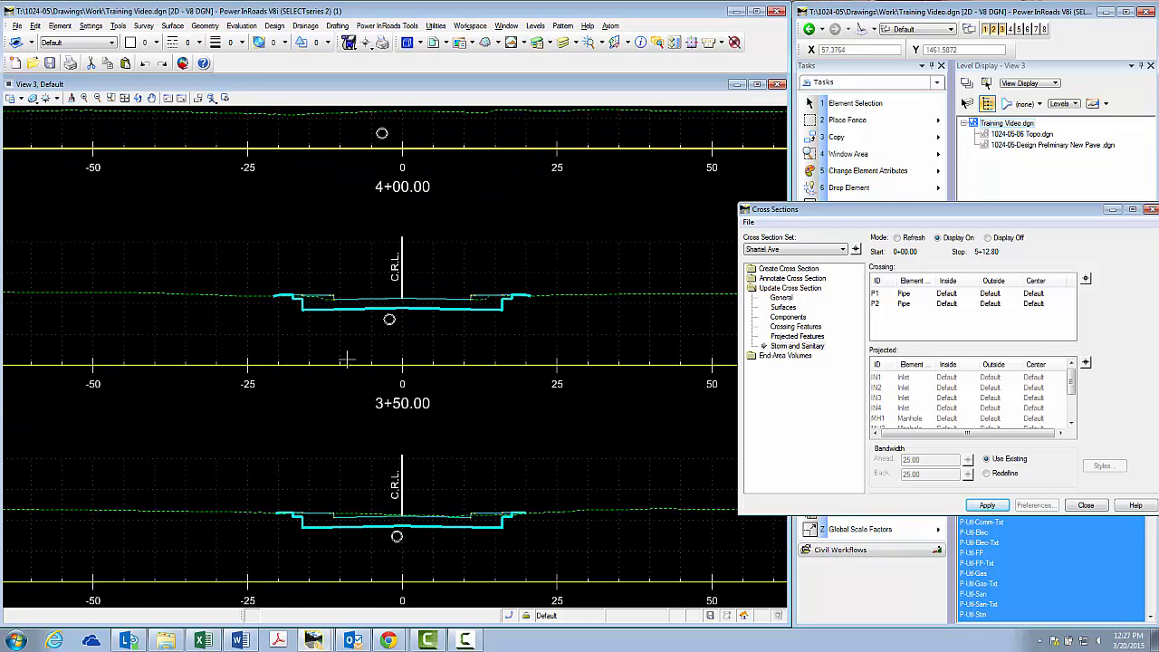
pyautogui.scroll(-2, 384, 262)
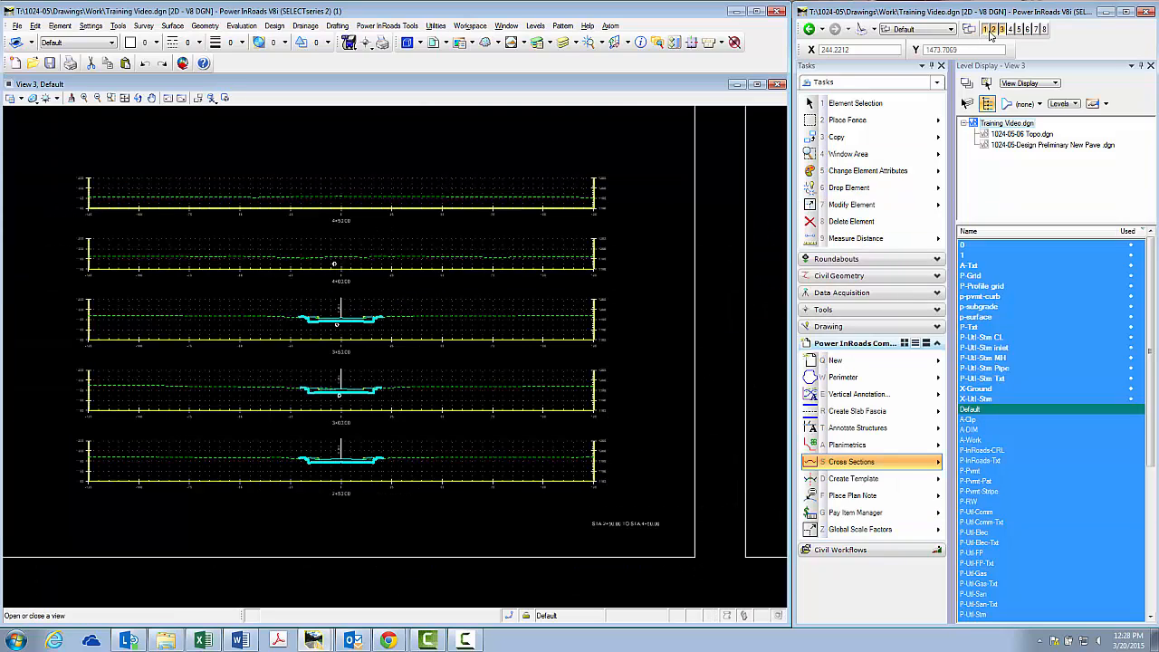
# Edit pipe P3 between MH1 and MH2 in the View 1 plan, setting its size to 30.00 x 2.7500 in
pyautogui.click(989, 30)
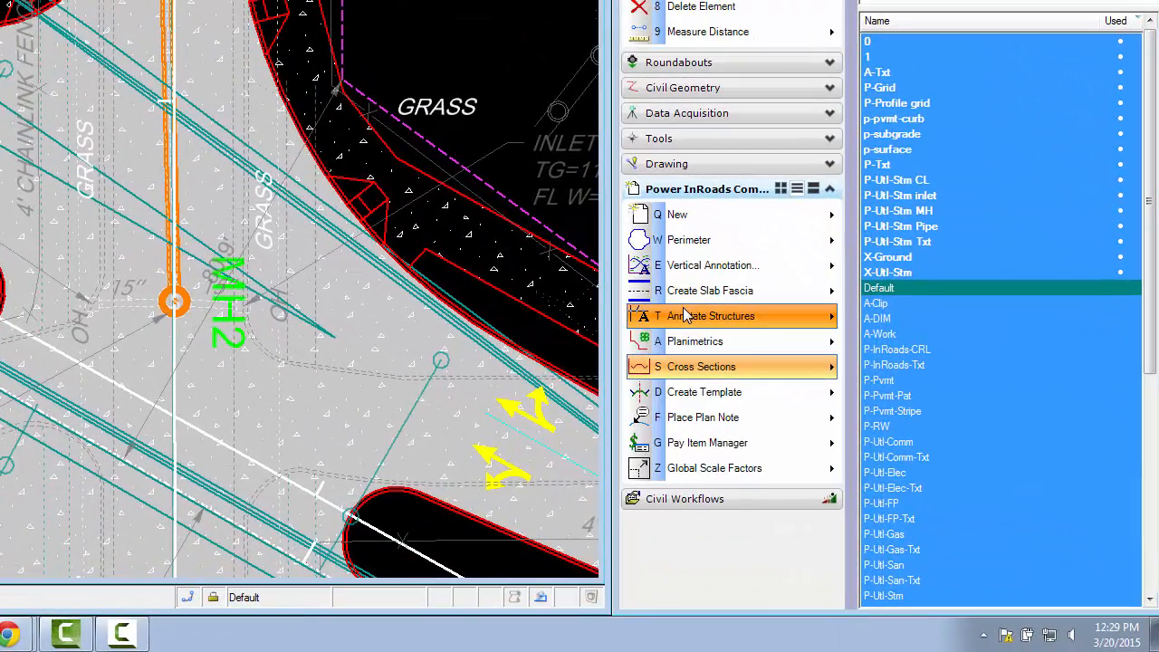
pyautogui.click(844, 428)
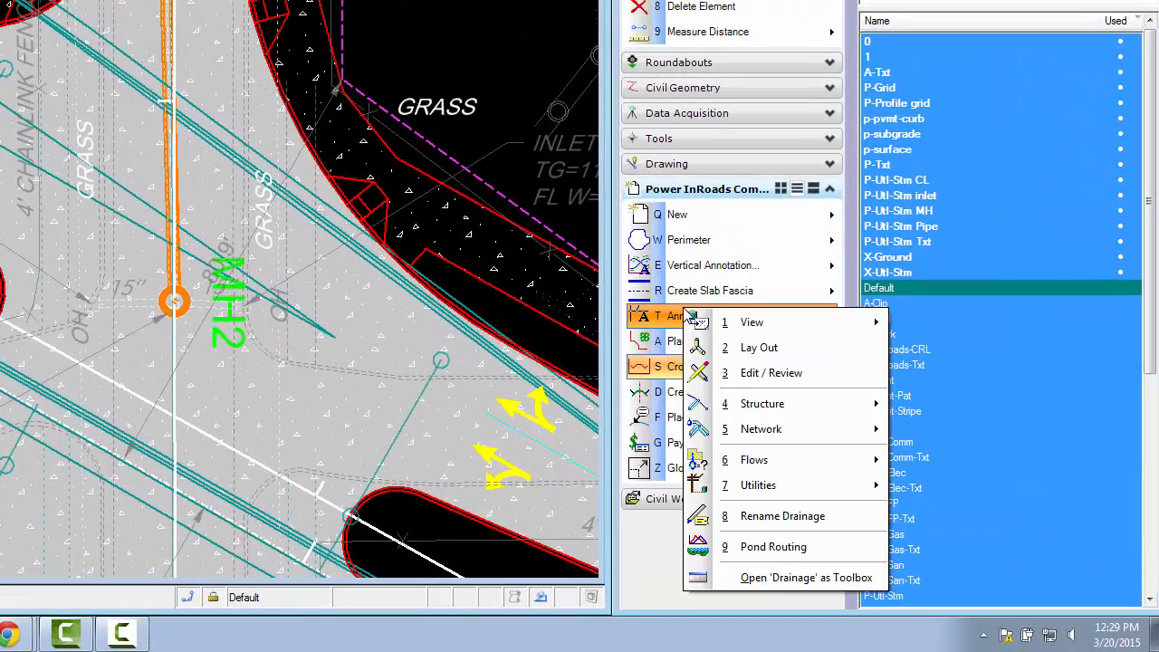
pyautogui.click(773, 375)
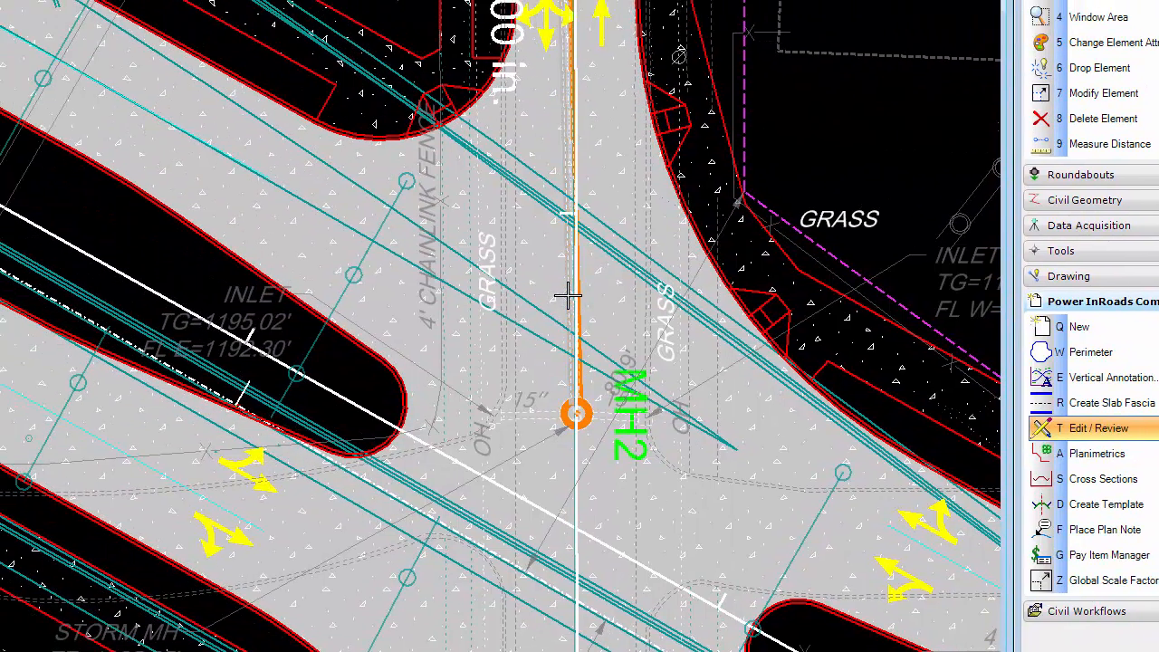
pyautogui.click(567, 295)
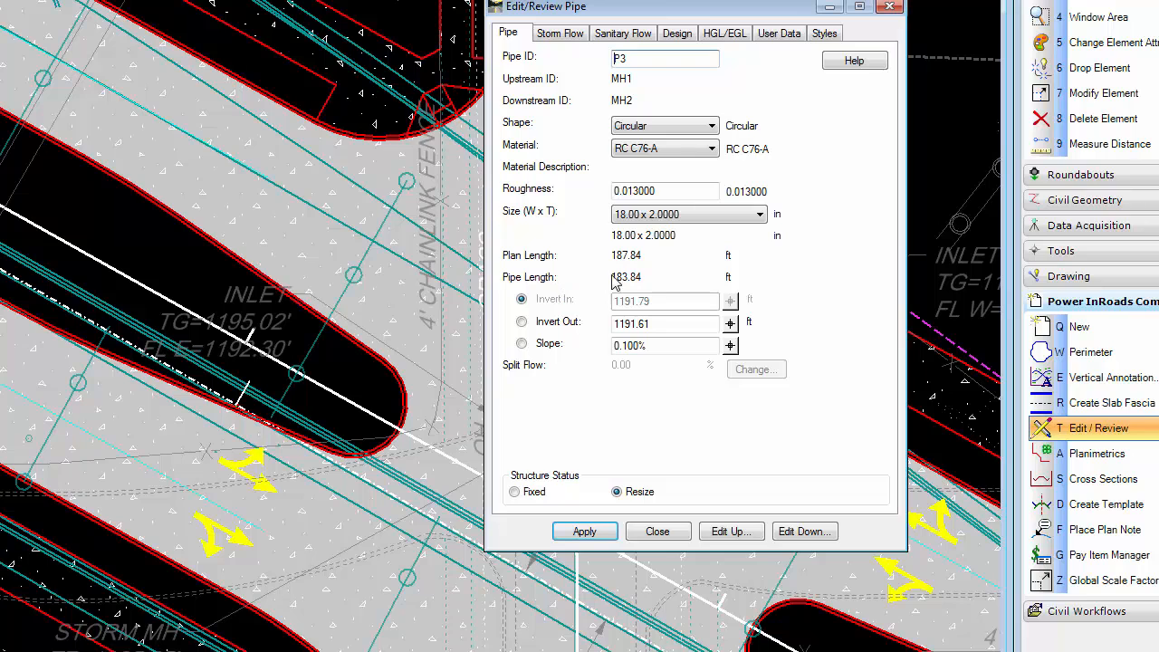
pyautogui.click(673, 215)
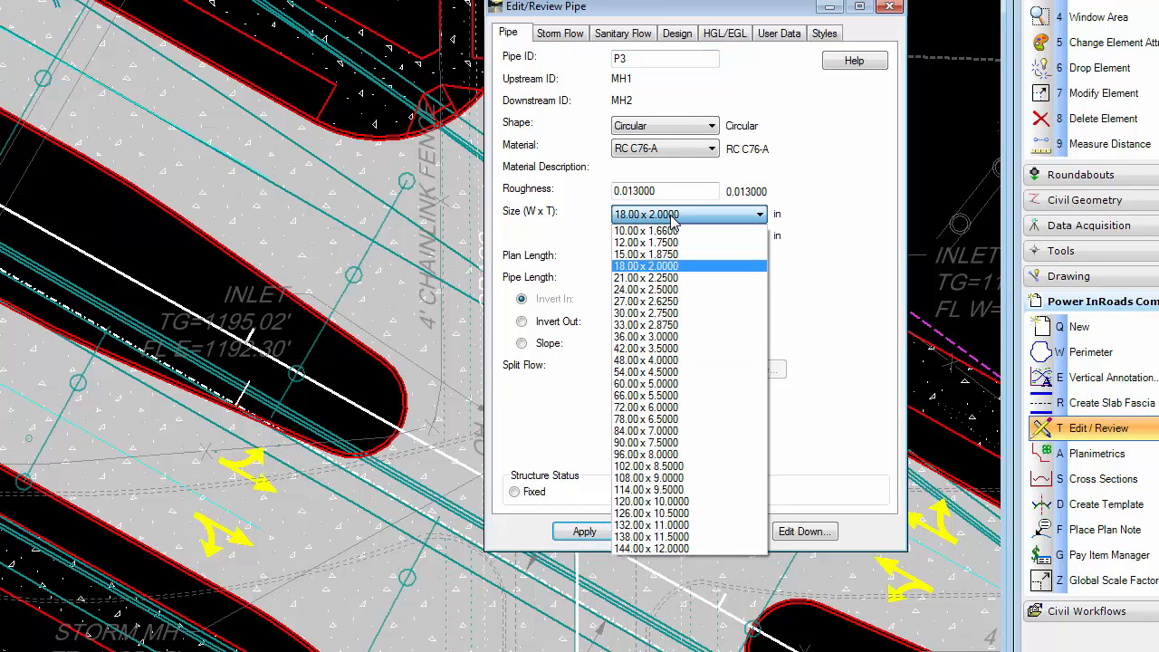
pyautogui.click(658, 313)
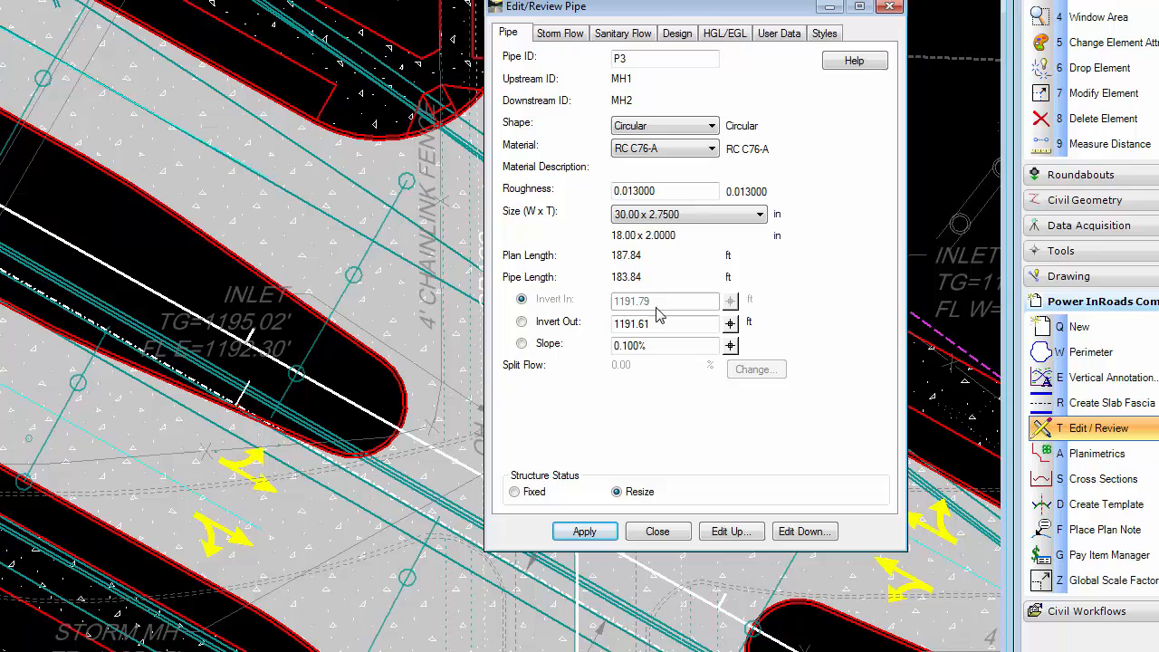
pyautogui.click(579, 533)
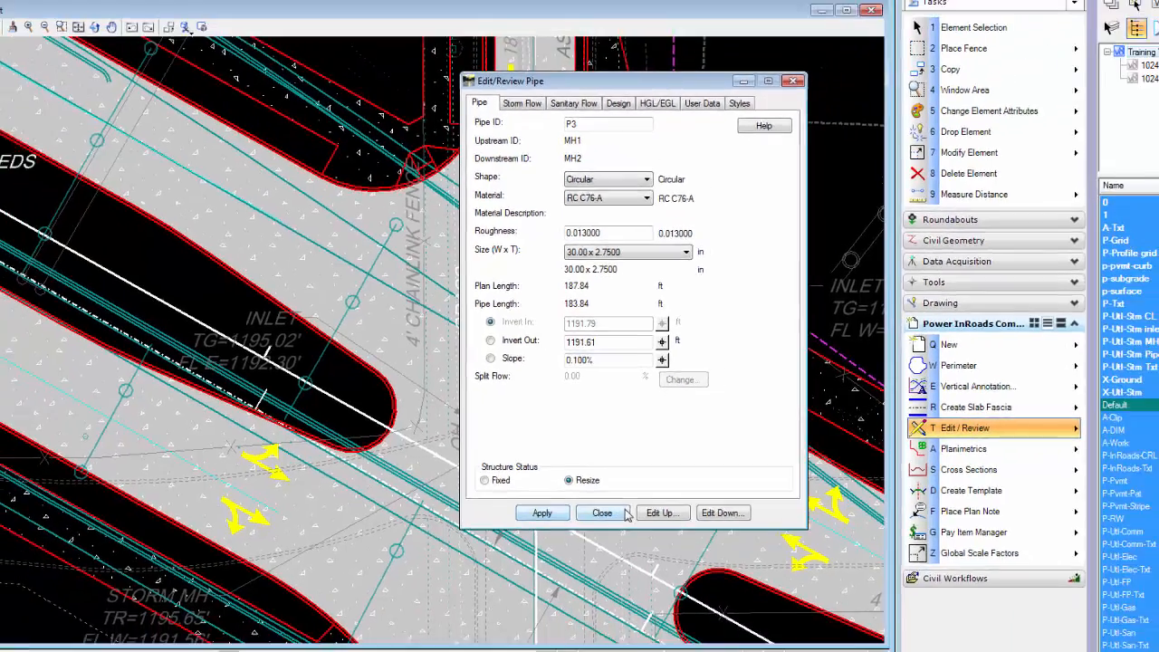
pyautogui.click(678, 530)
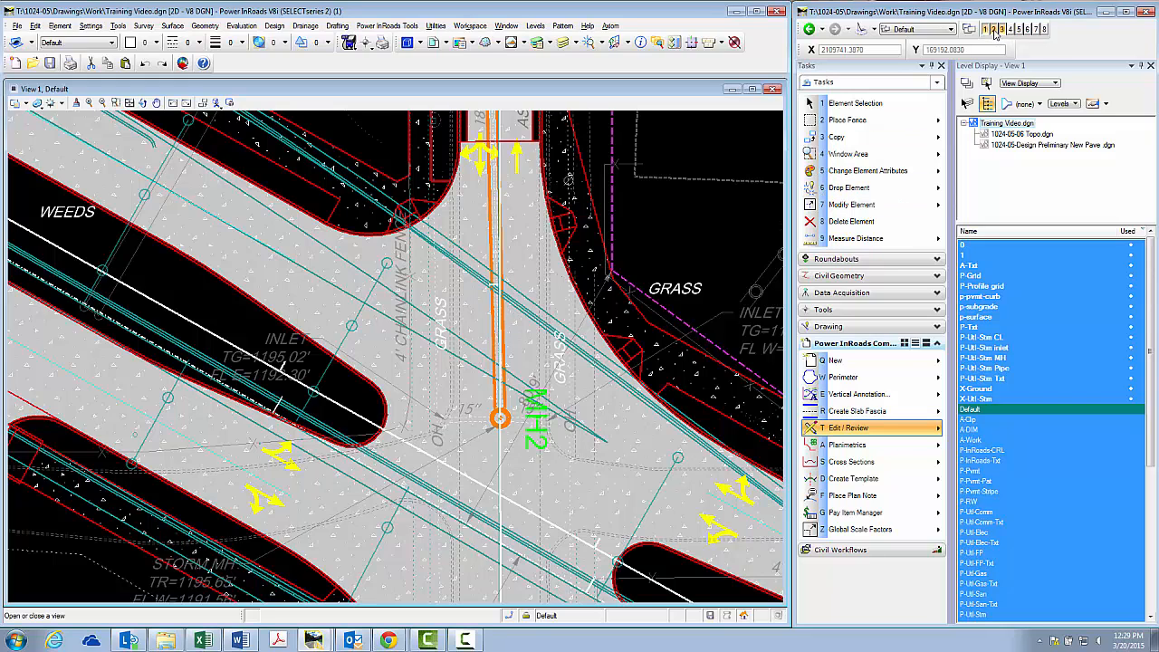
# Update the drainage profile for profile set Shartel Ave_1 in View 2 to reflect the resized pipe
pyautogui.click(993, 30)
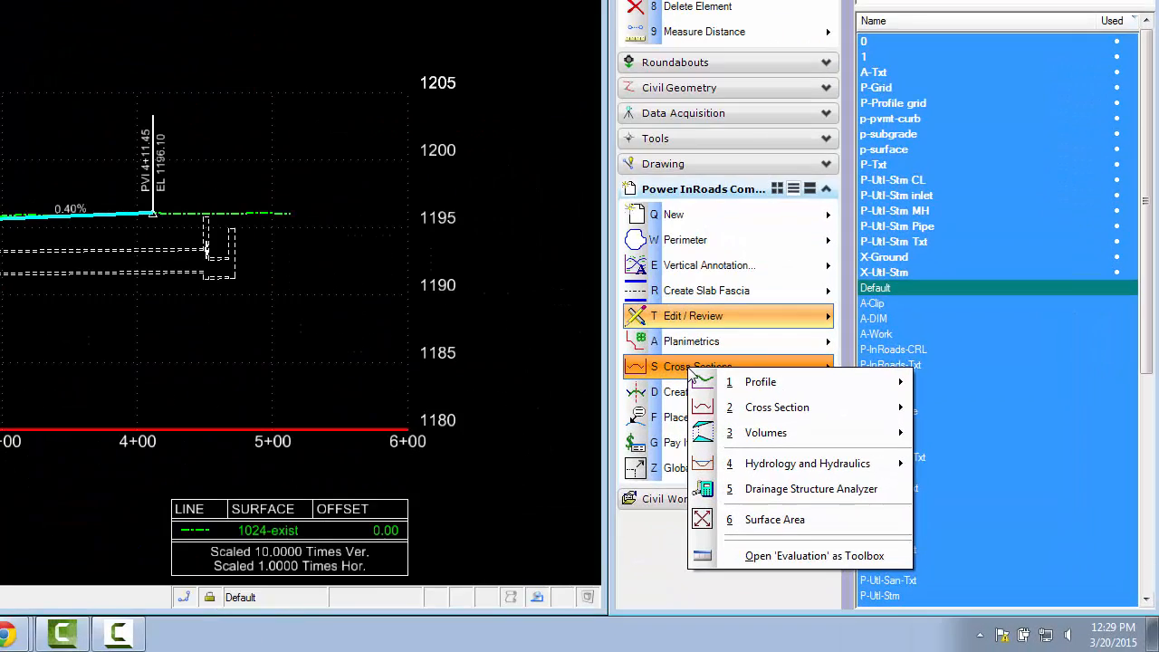
pyautogui.moveTo(904, 472)
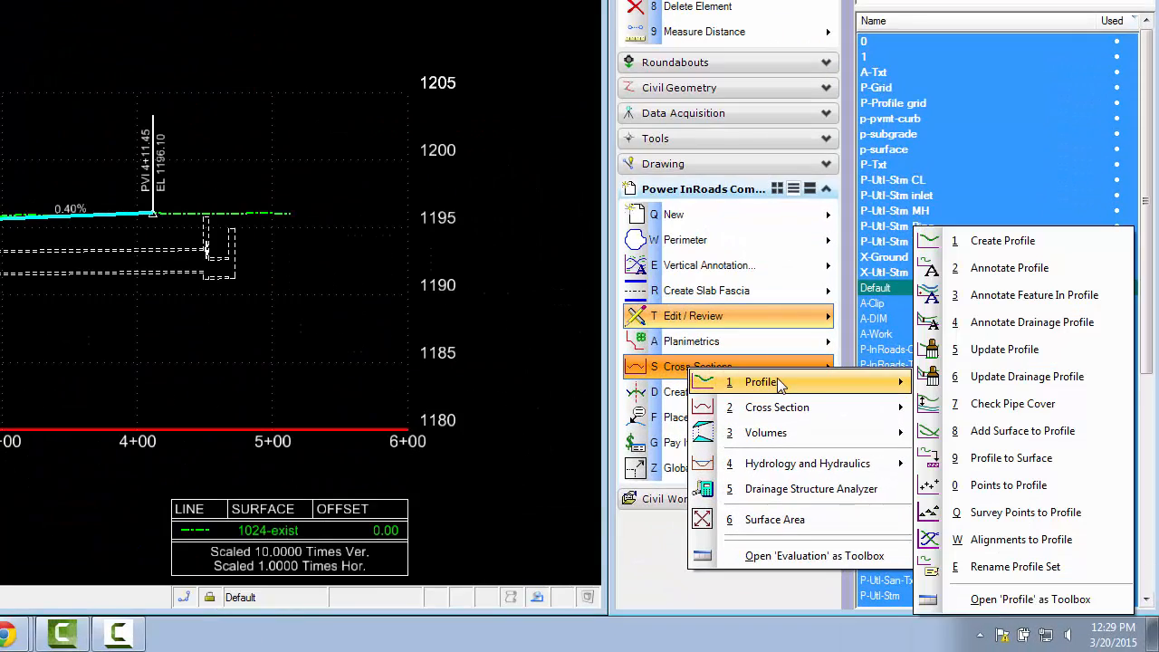
pyautogui.click(987, 378)
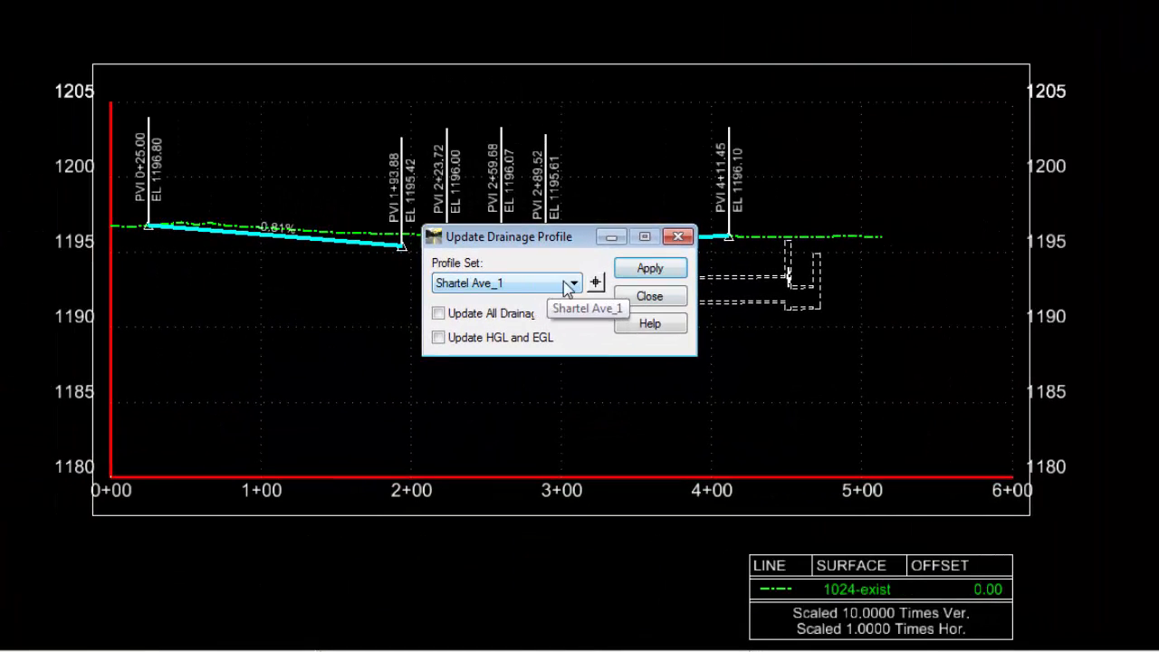
pyautogui.click(663, 274)
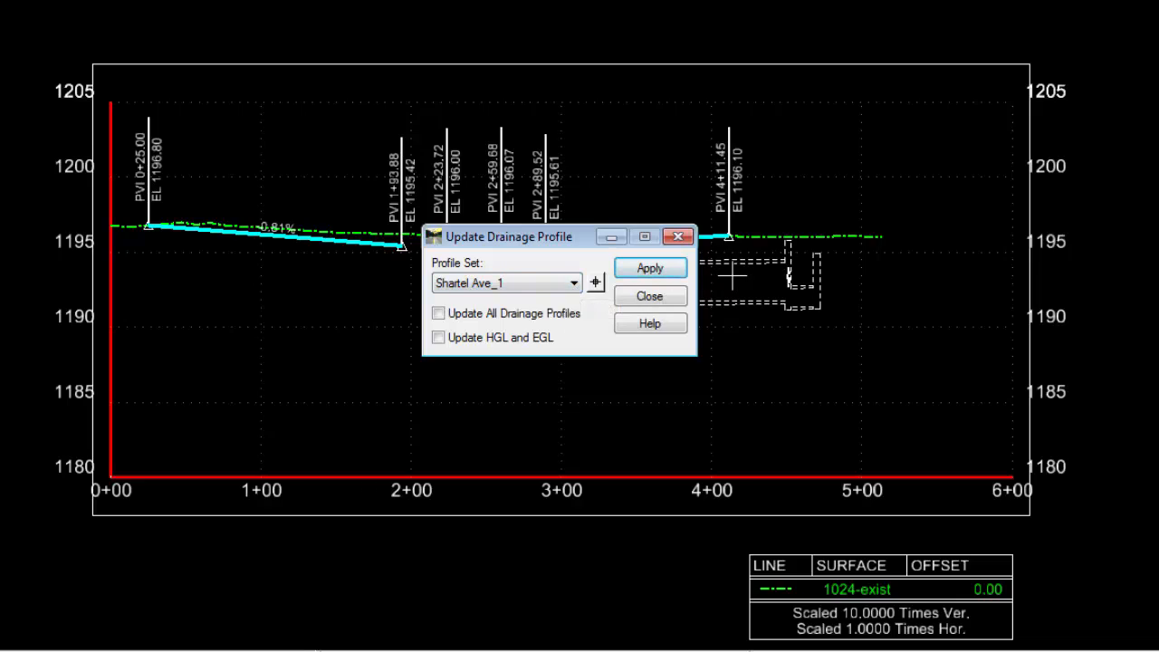
pyautogui.click(649, 296)
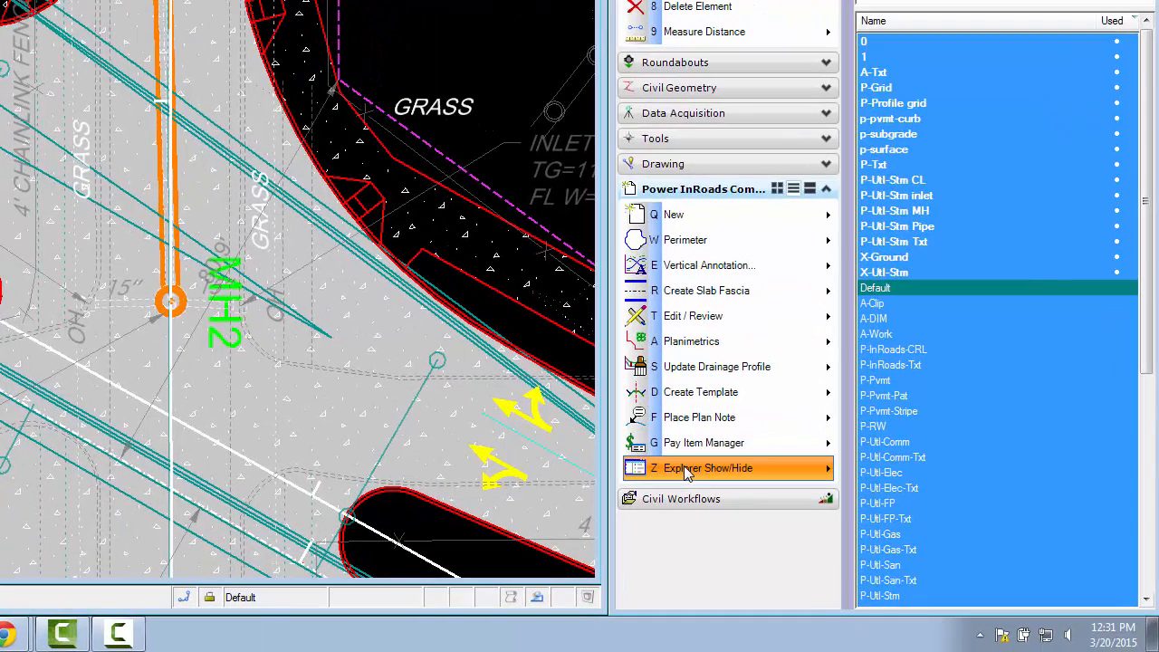
# Show the Explorer and review the inlet, manhole and pipe totals of the 1024-05 Existing drainage project
pyautogui.click(684, 465)
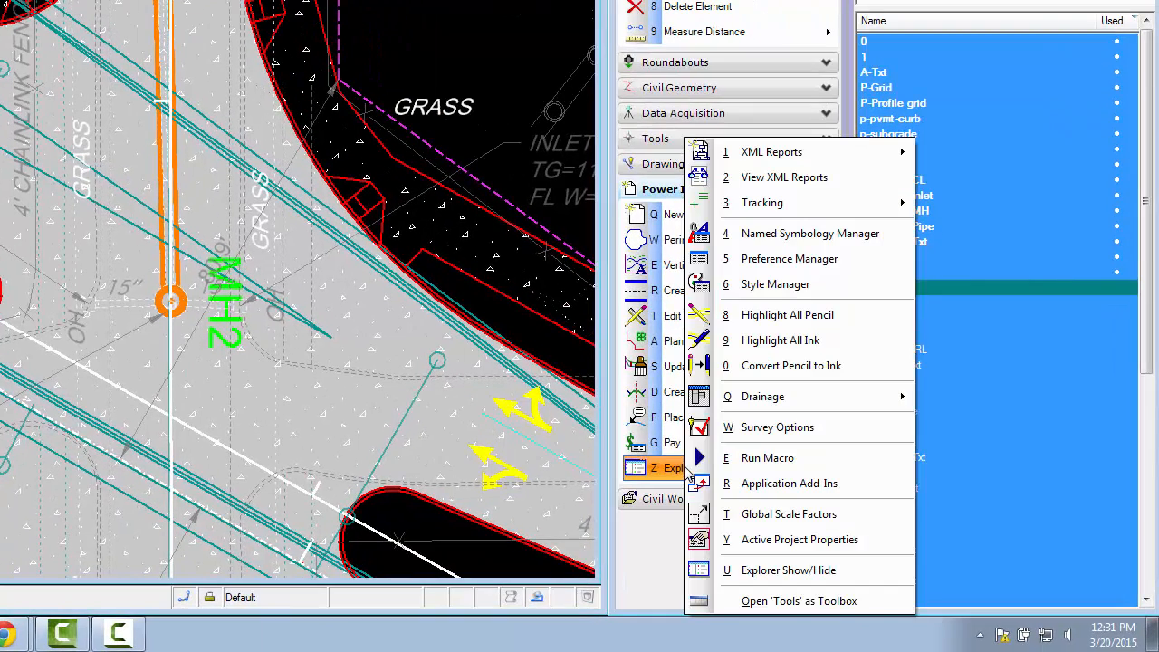
pyautogui.click(795, 570)
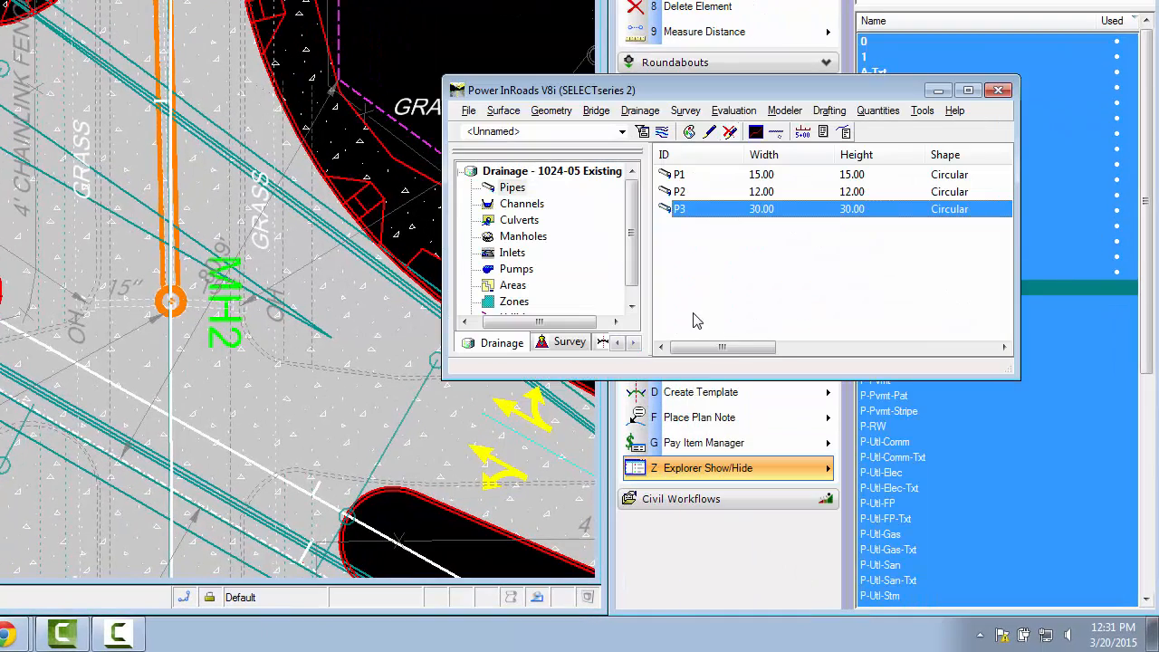
pyautogui.click(487, 347)
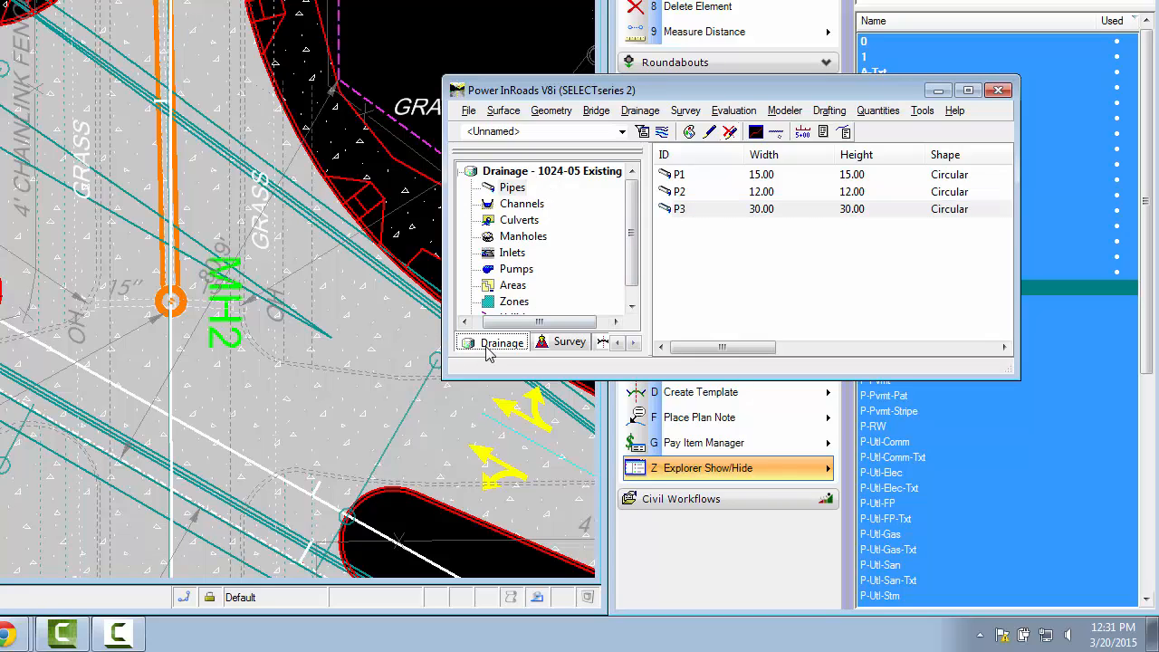
pyautogui.click(534, 173)
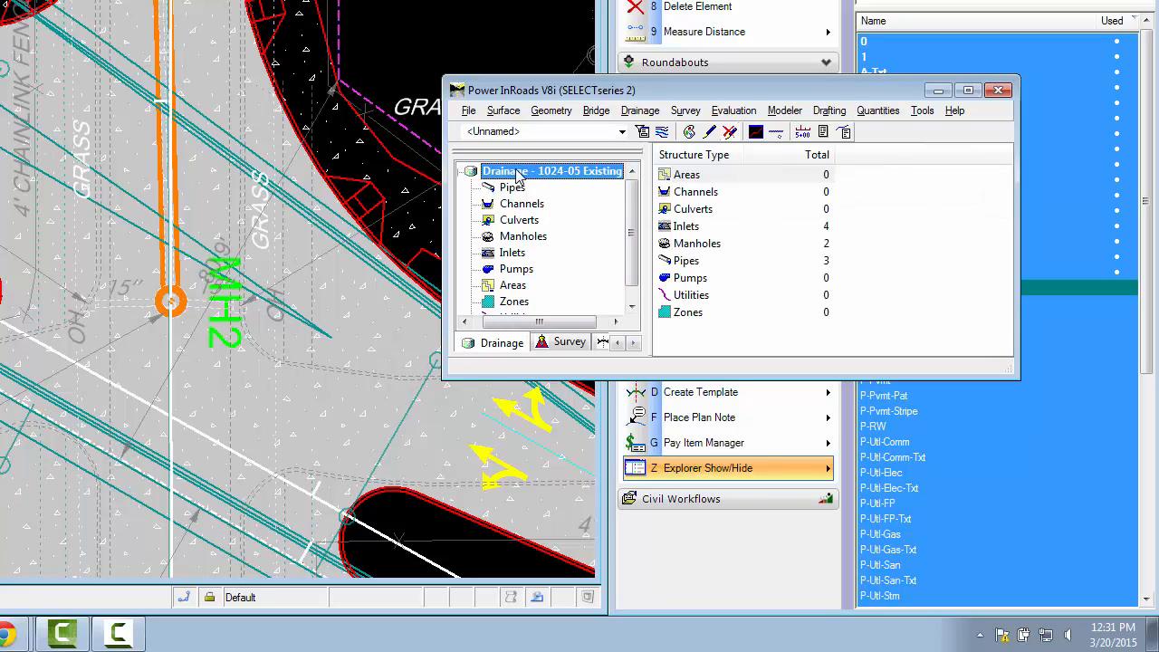
pyautogui.click(780, 228)
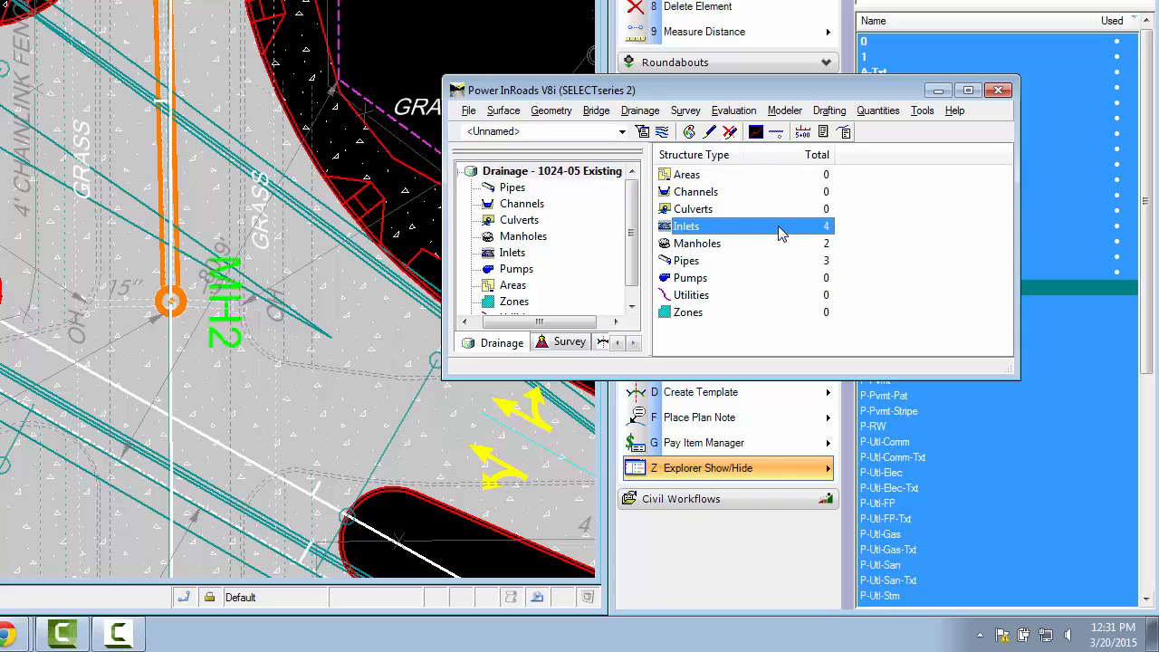
pyautogui.click(778, 245)
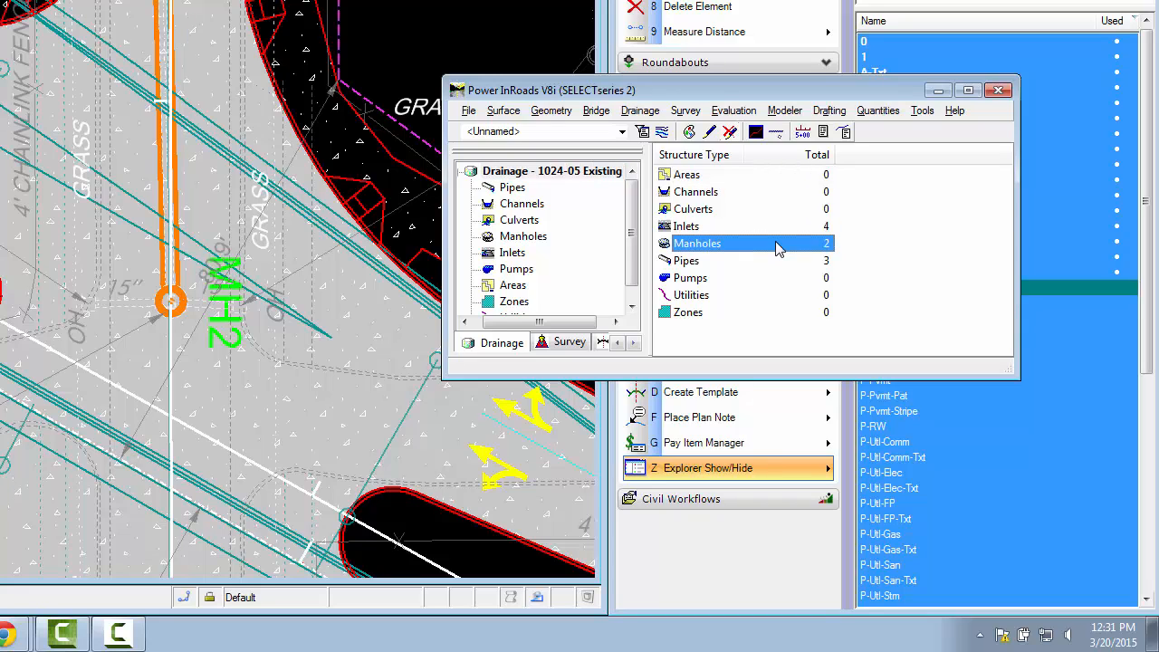
pyautogui.click(776, 261)
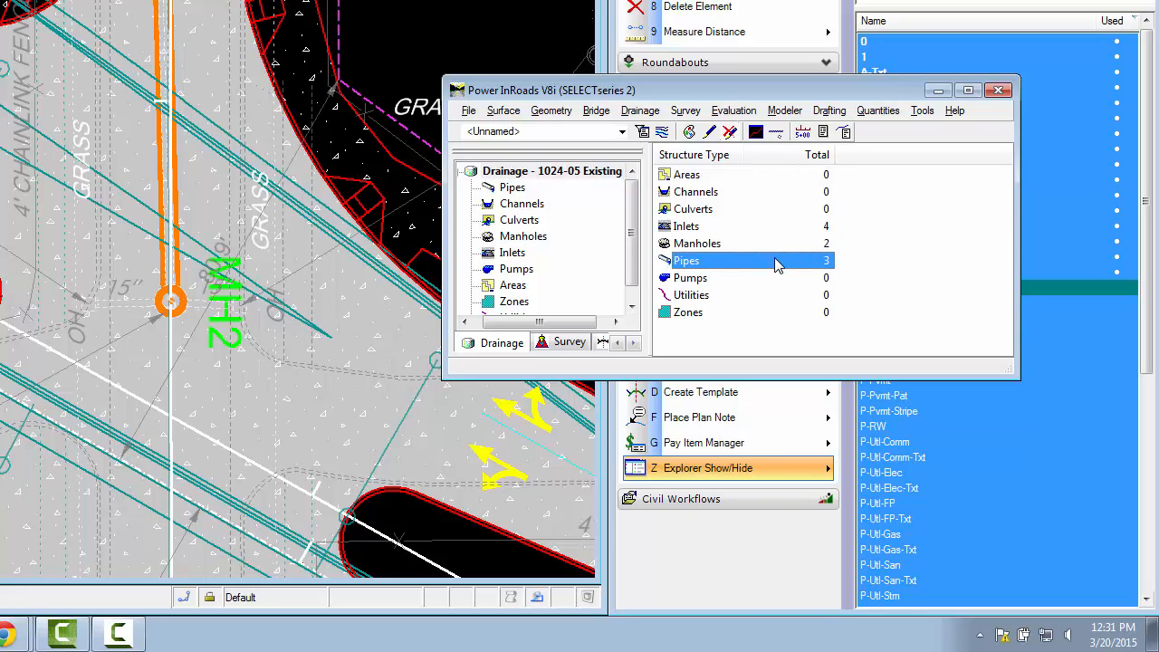
# List the pipes of the 1024-05 Existing drainage project in the Explorer and review the properties of pipe P2
pyautogui.click(511, 189)
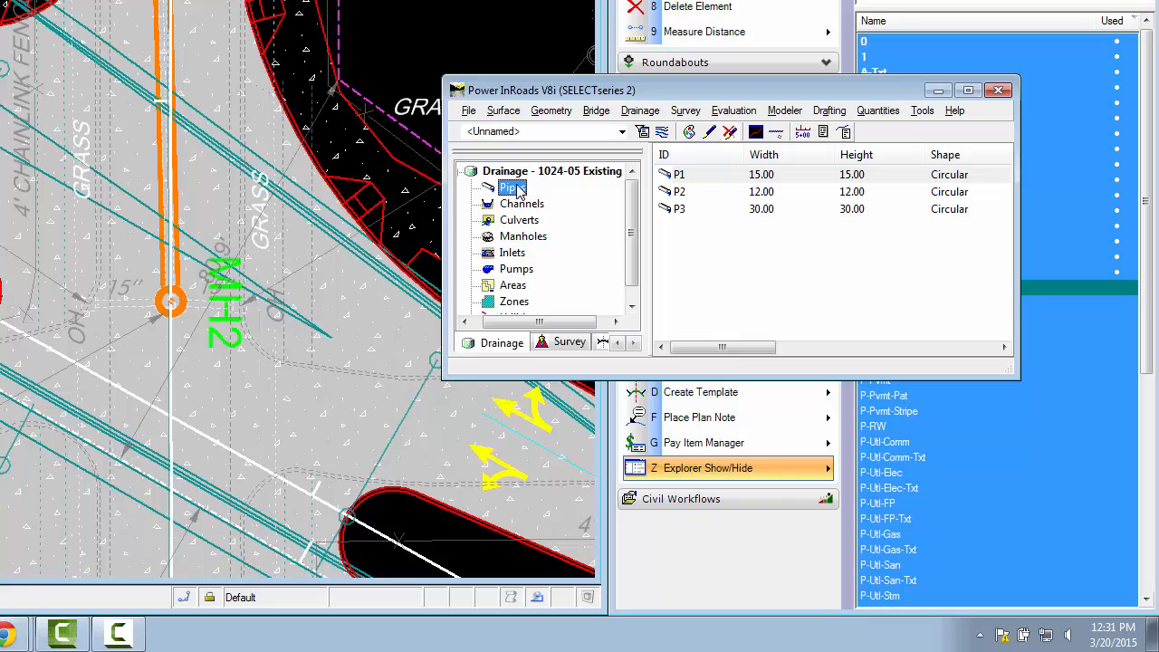
pyautogui.click(713, 193)
pyautogui.click(715, 211)
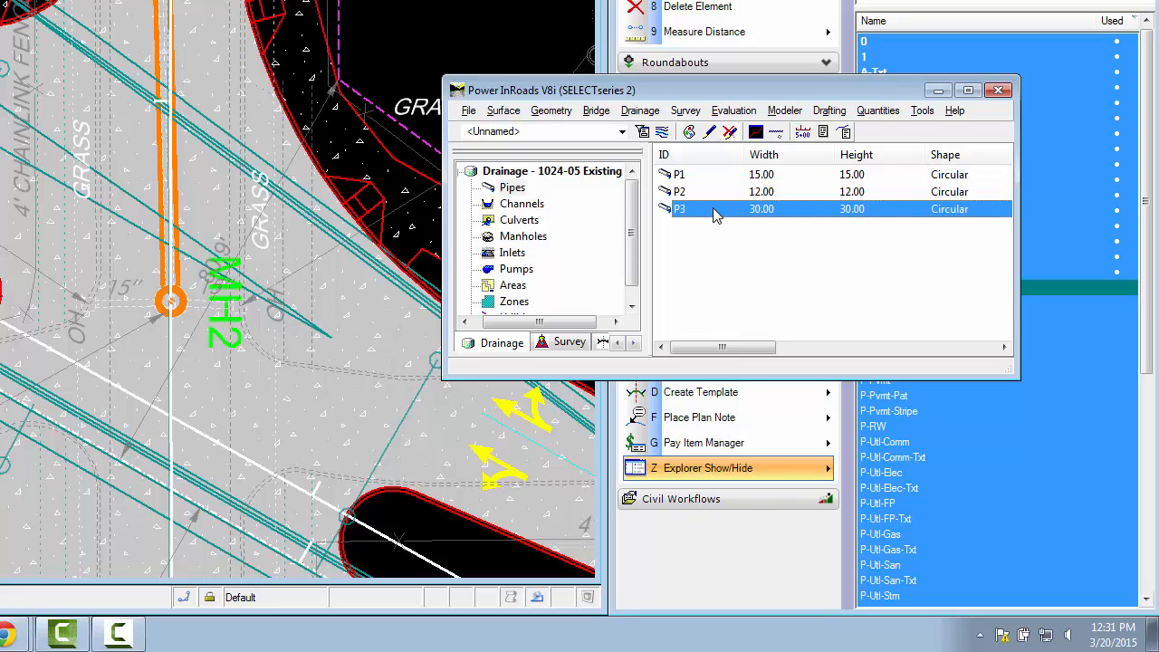
pyautogui.click(715, 193)
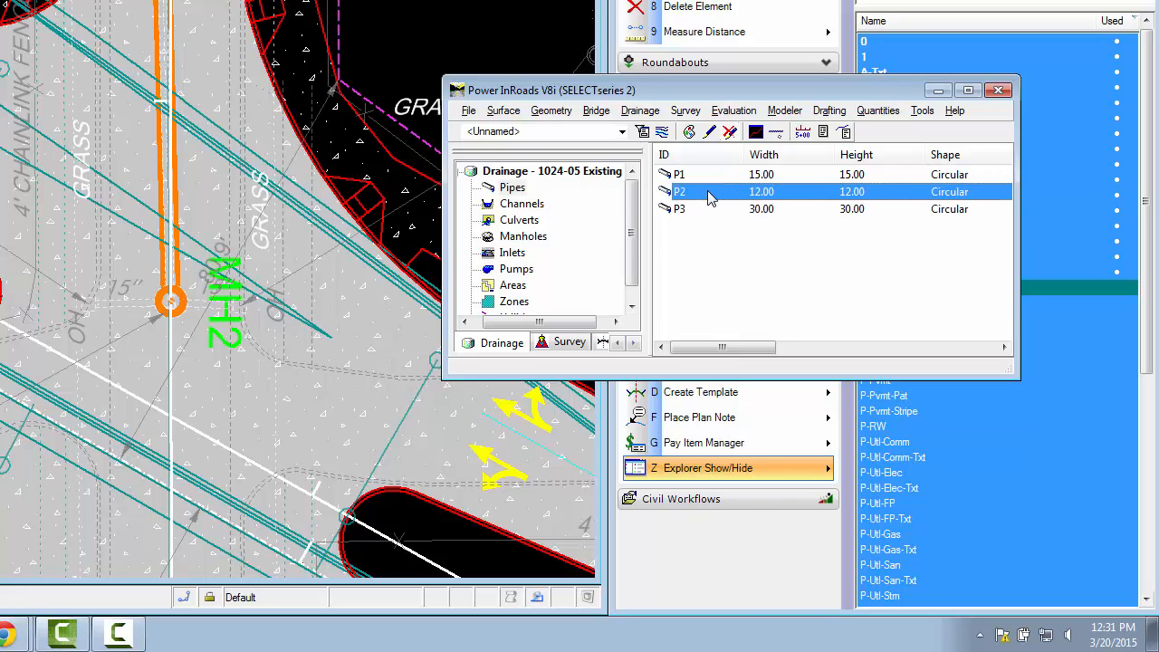
pyautogui.rightClick(712, 200)
pyautogui.click(767, 204)
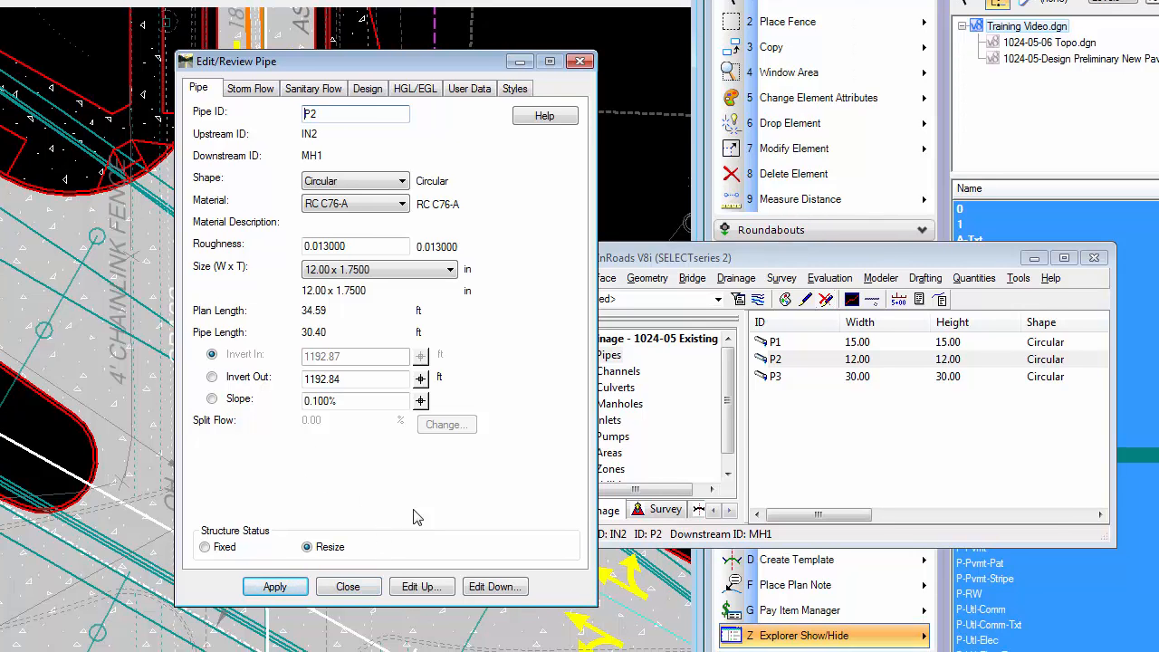
pyautogui.click(344, 587)
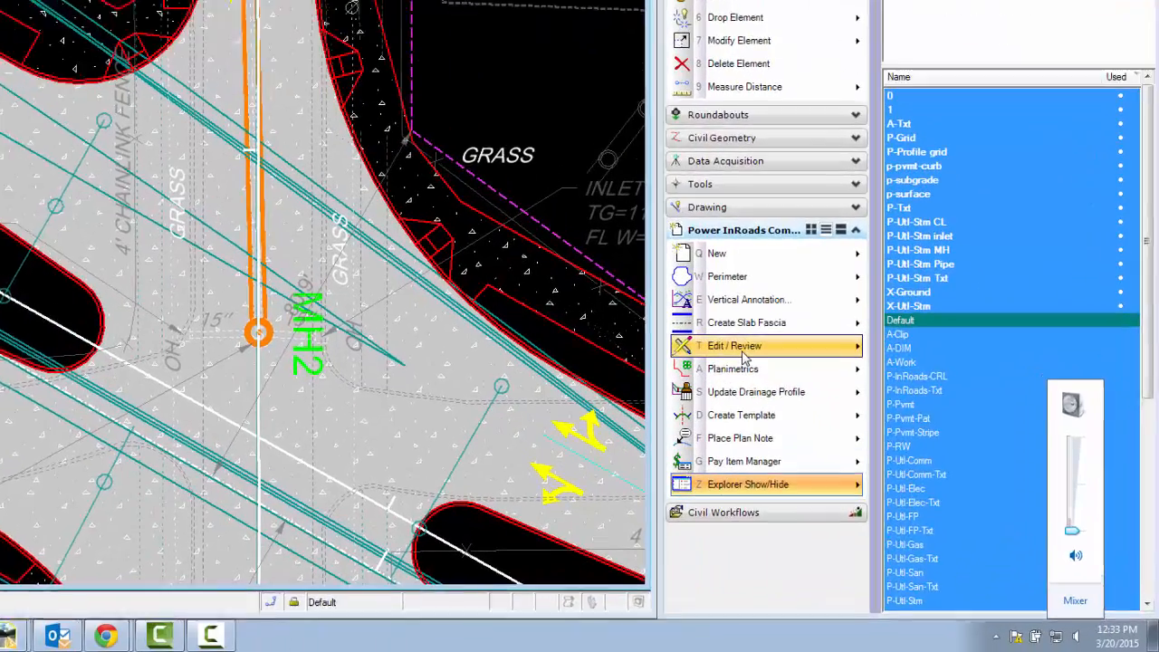
# Move manhole MH2 slightly up and left in the View 1 plan with surface and alignment tracking off, accepting the cover or slope violations
pyautogui.click(743, 355)
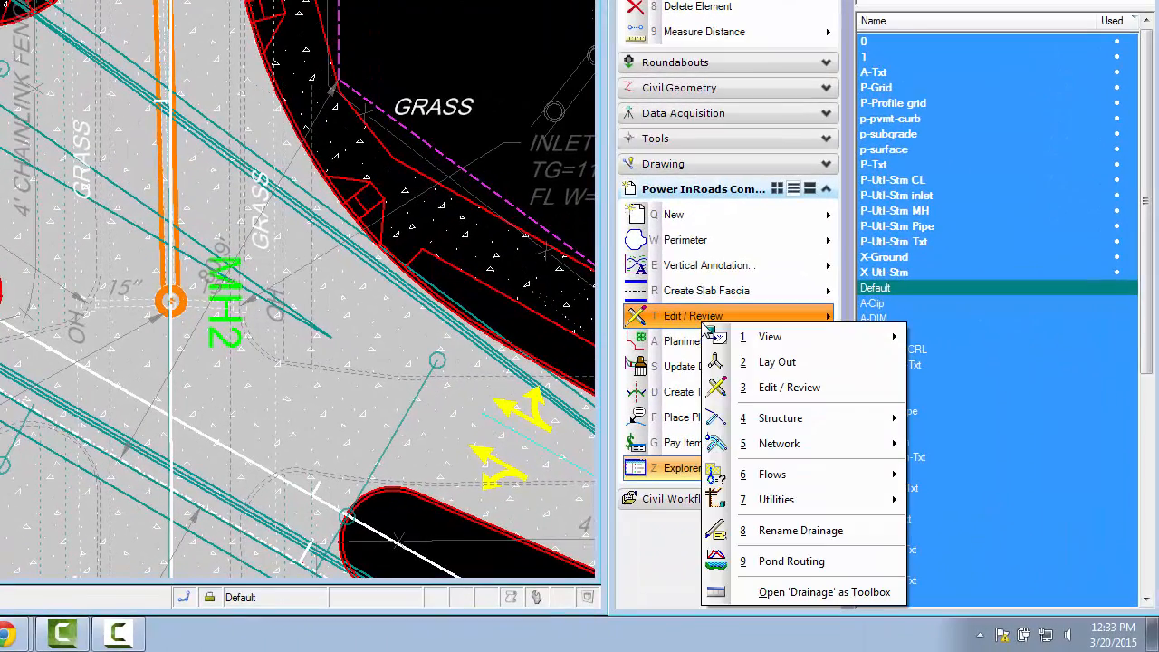
pyautogui.moveTo(836, 447)
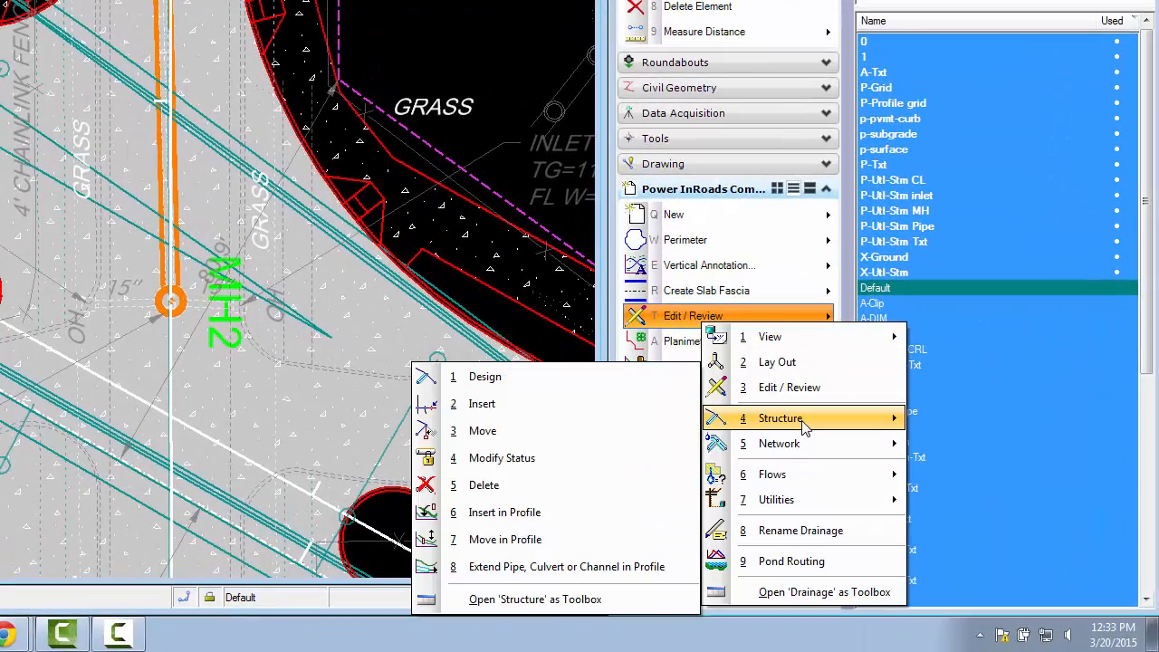
pyautogui.click(599, 426)
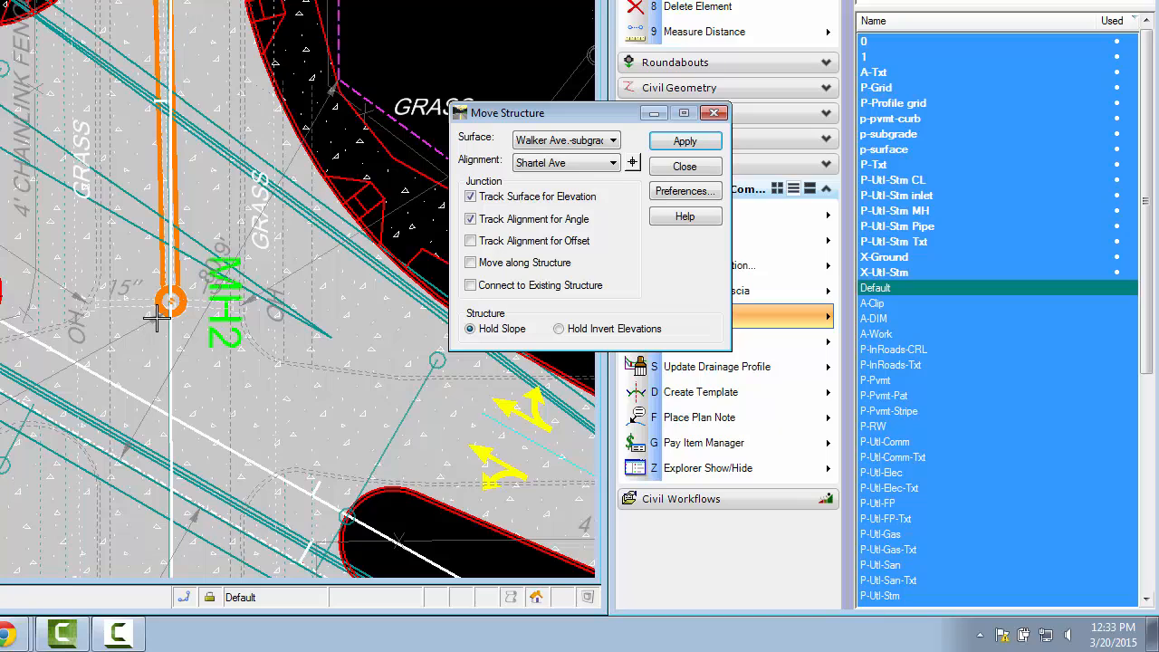
pyautogui.click(470, 197)
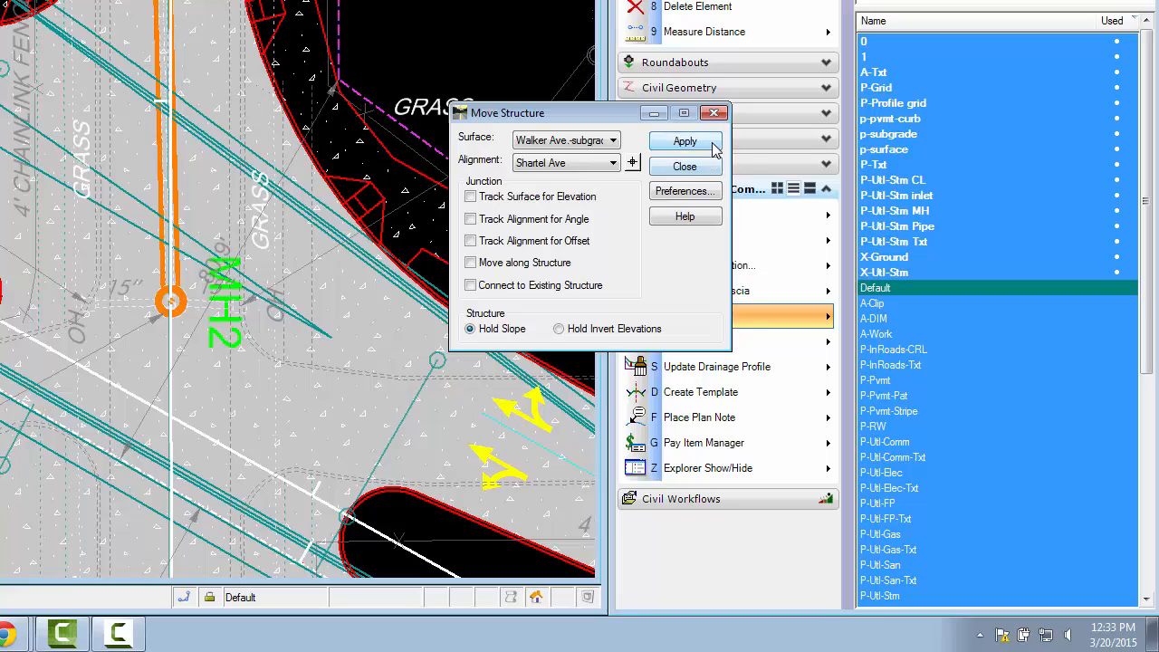
pyautogui.click(714, 113)
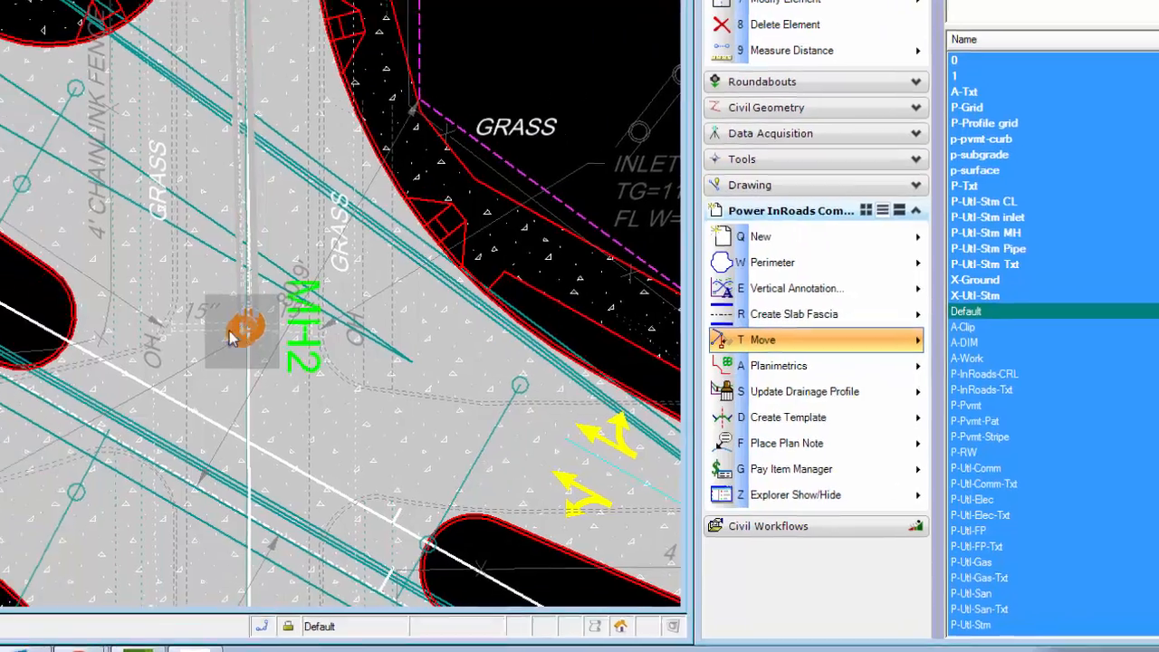
pyautogui.click(234, 333)
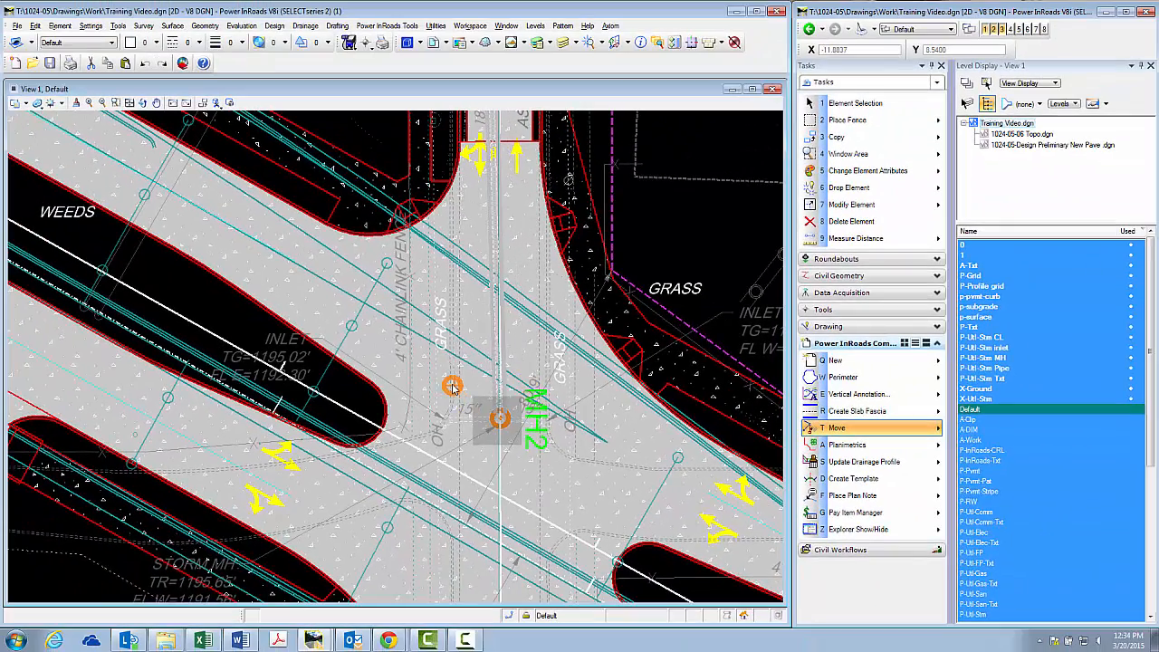
pyautogui.click(469, 394)
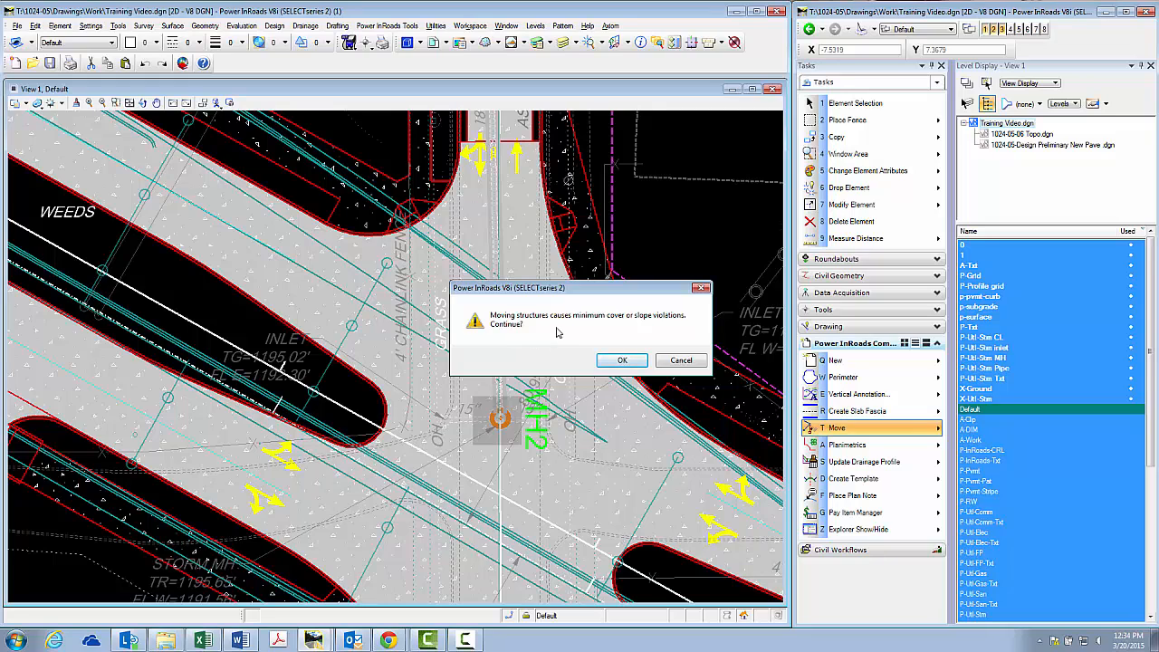
pyautogui.click(624, 362)
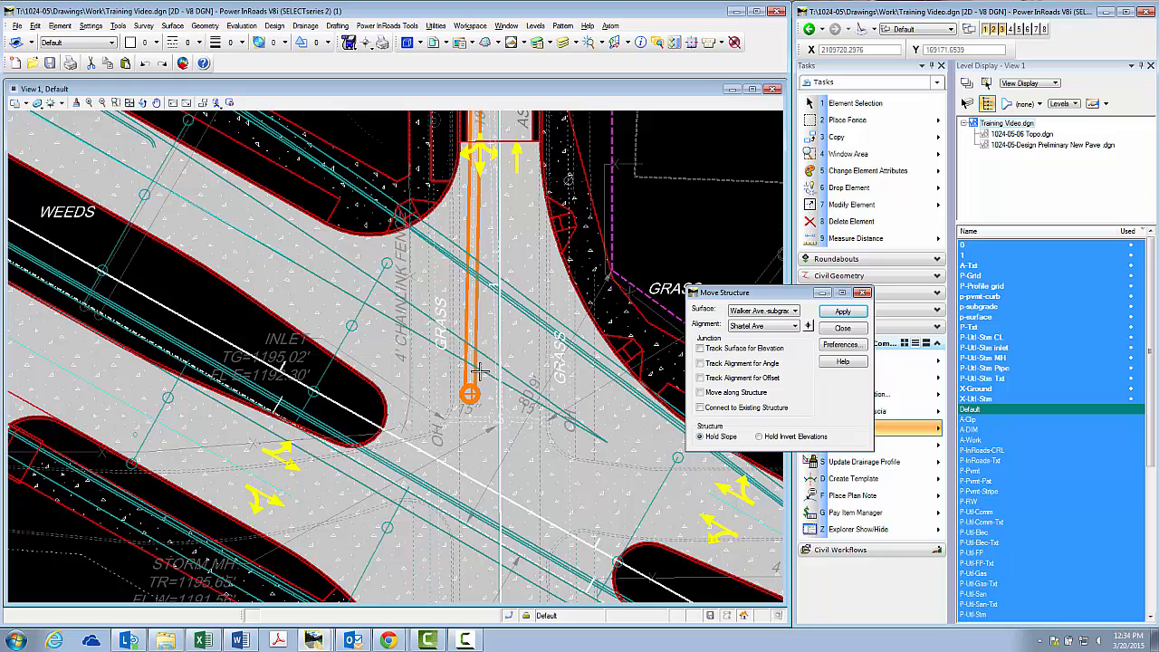
pyautogui.click(840, 329)
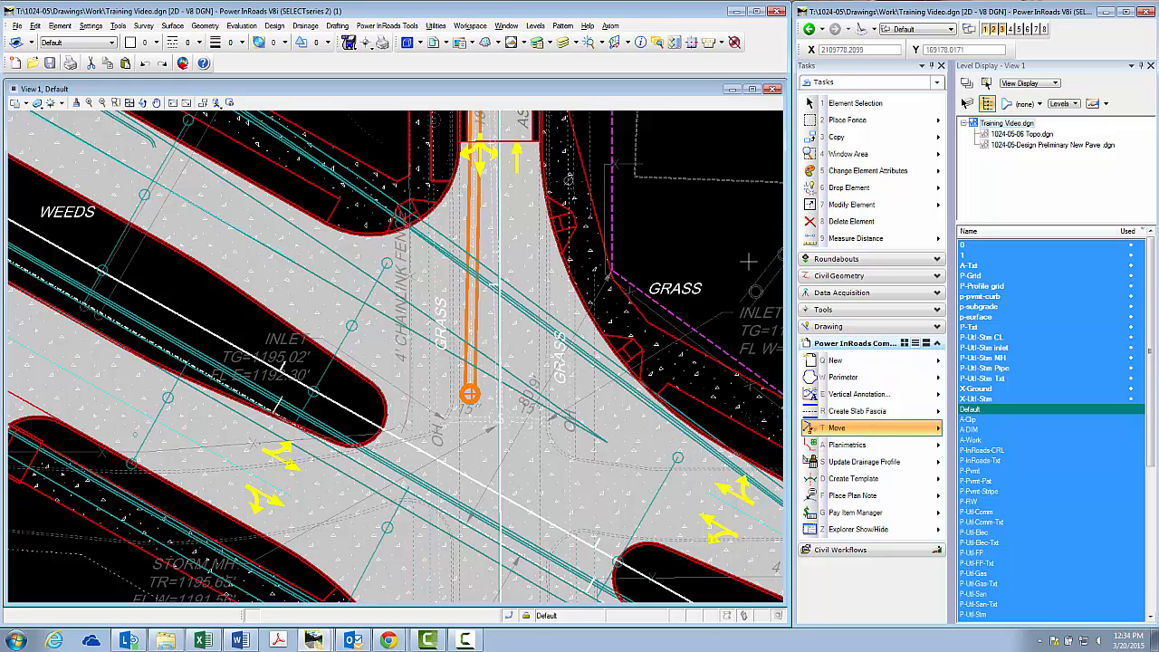